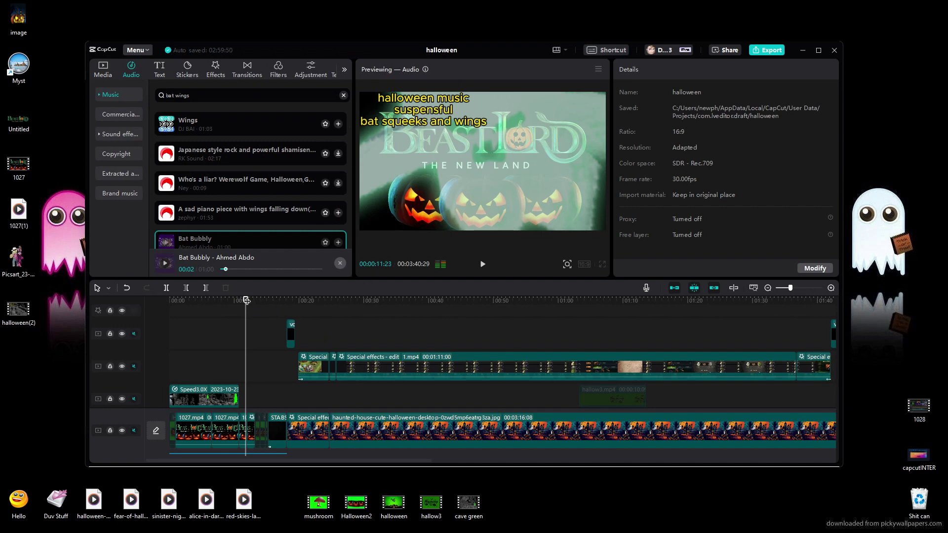
Play the halloween project's opening from the start, check its audio tracks, and return the playhead to the beginning
left_click_drag(246, 301, 169, 300)
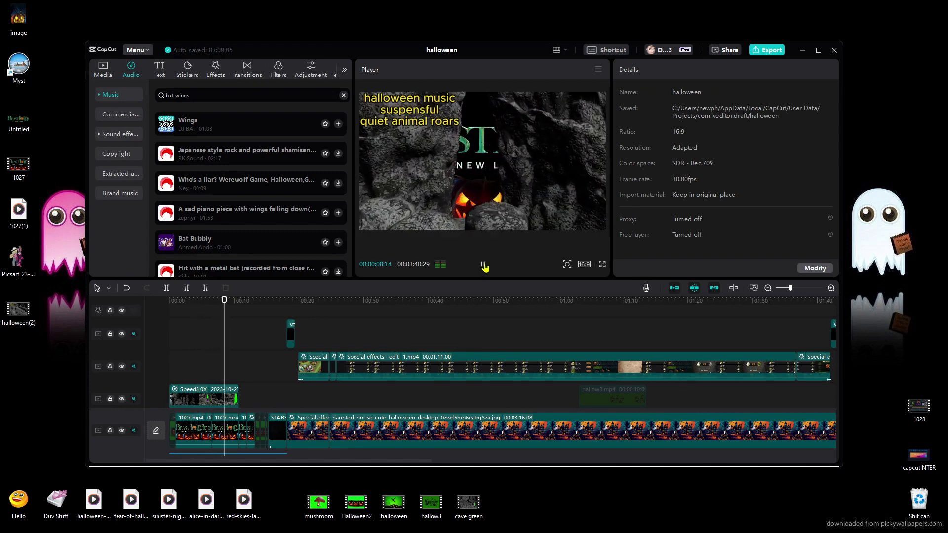
left_click(483, 265)
scroll(250, 410, "down", 3)
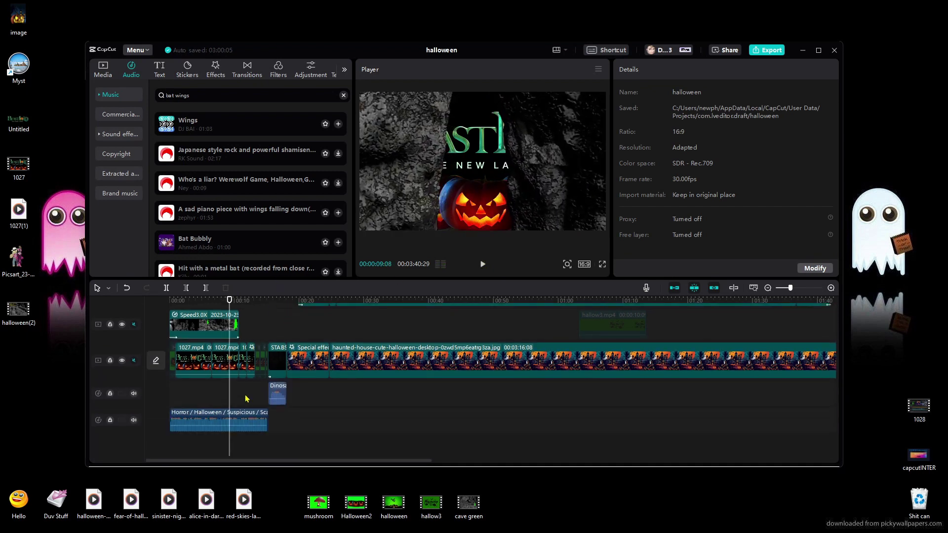
left_click_drag(227, 304, 167, 313)
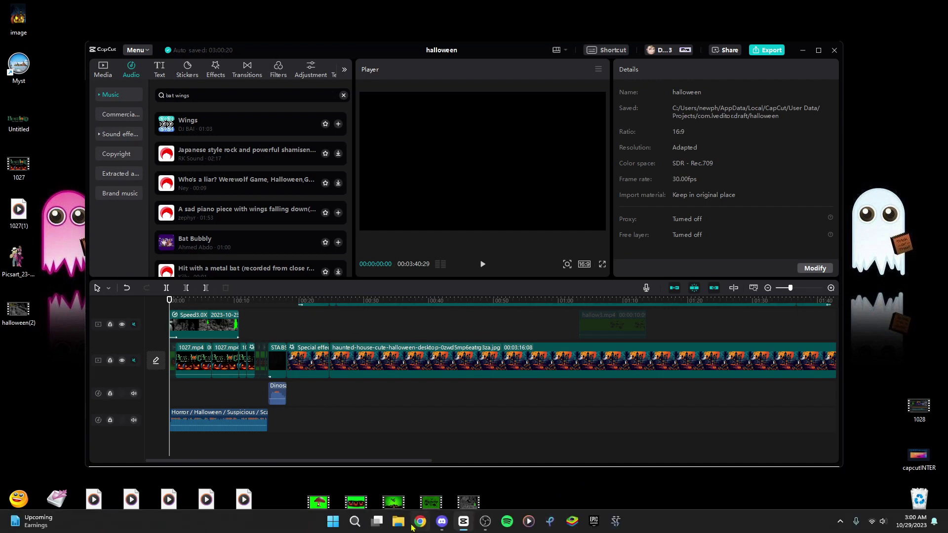
Switch to Chrome and open the YouTube home page
left_click(420, 522)
left_click(457, 215)
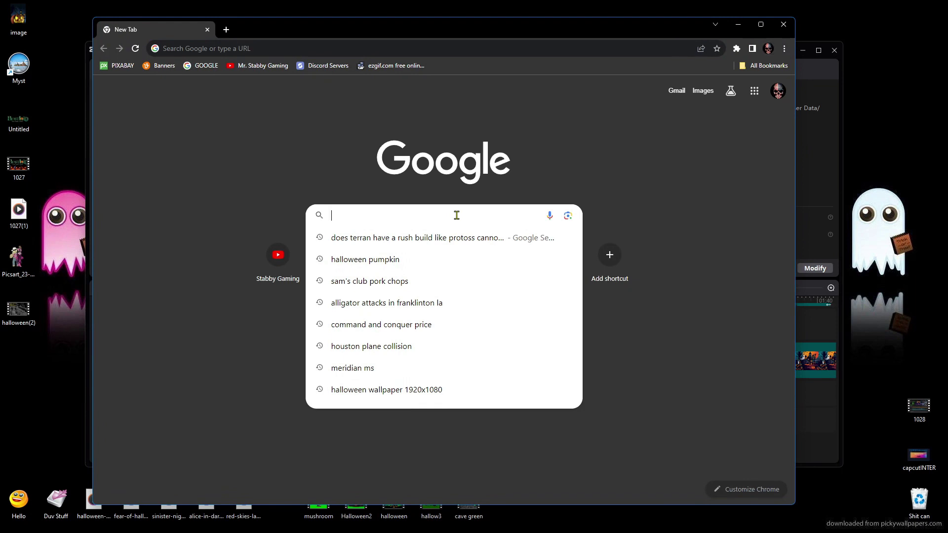
left_click(253, 218)
left_click(445, 261)
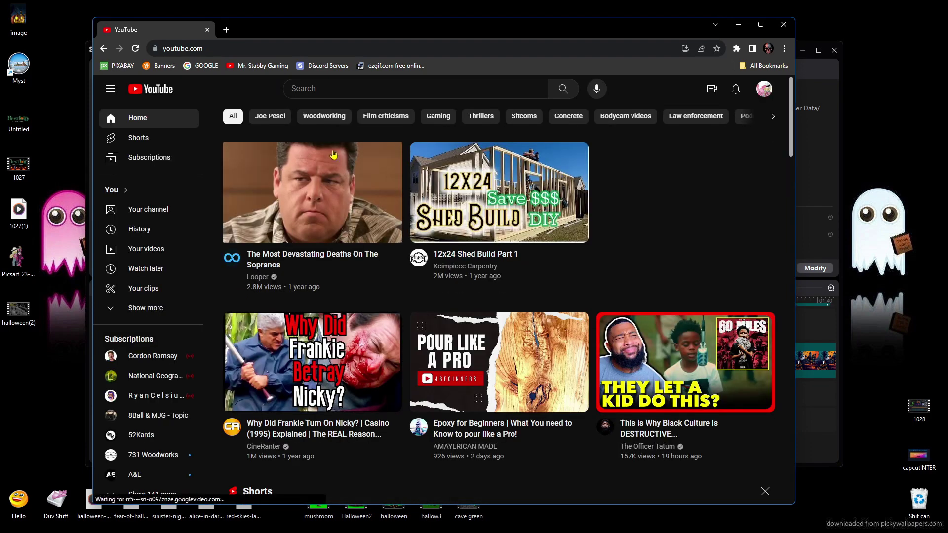
Search YouTube for "scary animal noises"
left_click(331, 89)
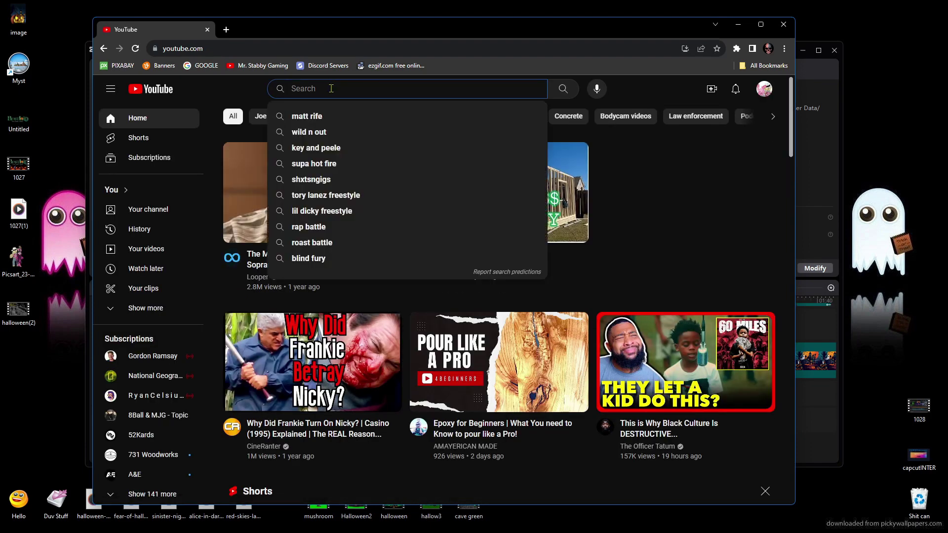
type("s")
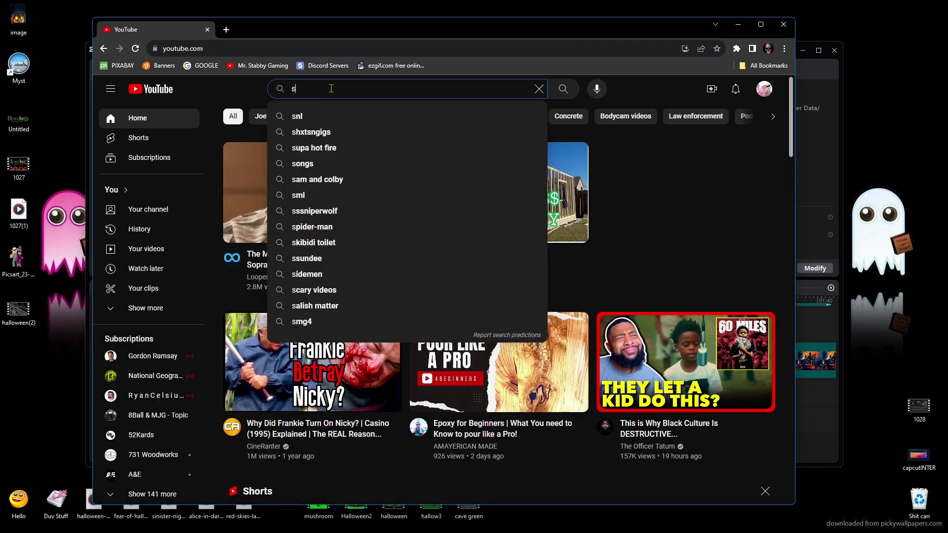
type("cary animal n")
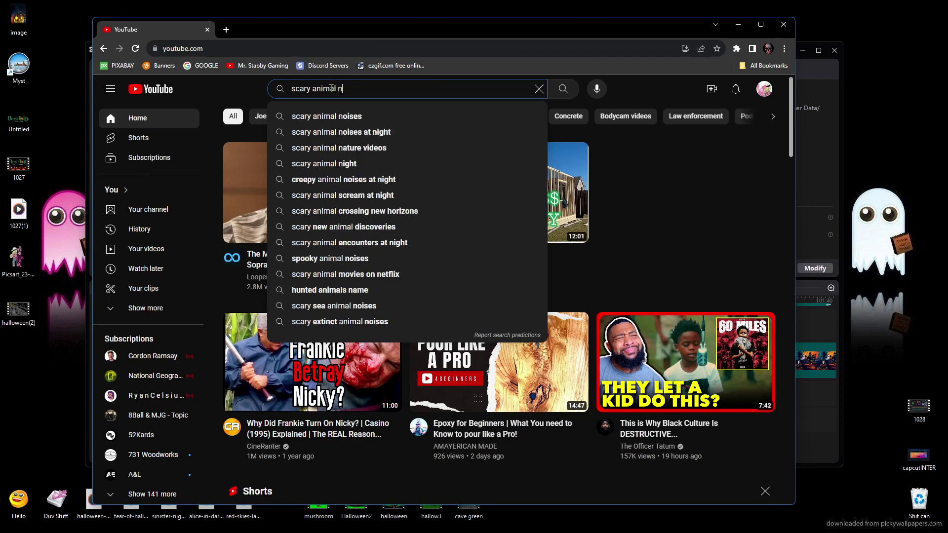
type("oisese")
key("Return")
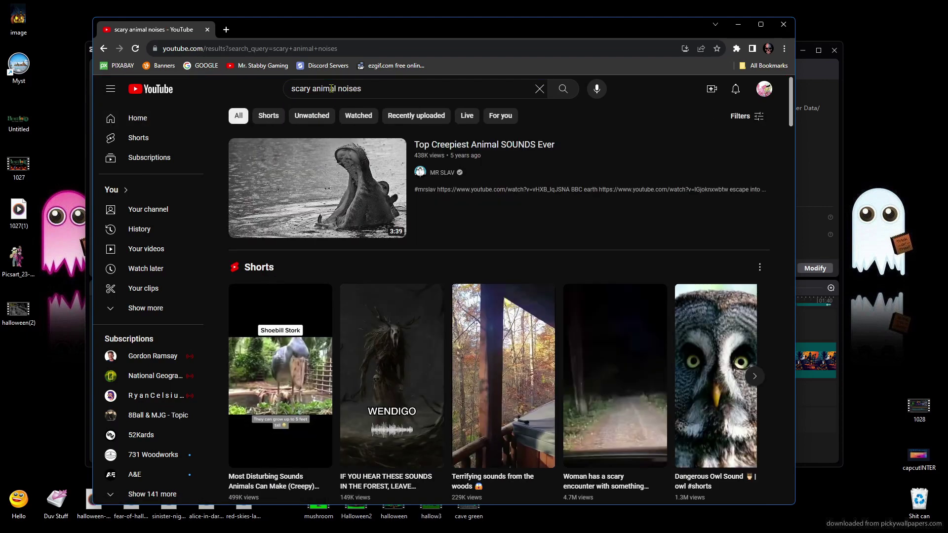
Preview the "Top 5 Most Terrifying Animal Sounds" result with its sound on, and close the browser
scroll(371, 336, "down", 15)
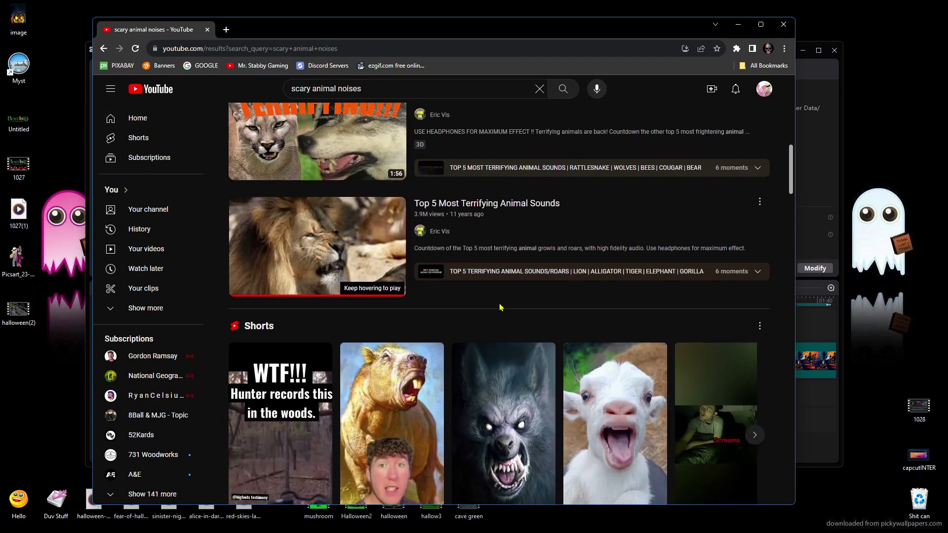
scroll(499, 309, "up", 4)
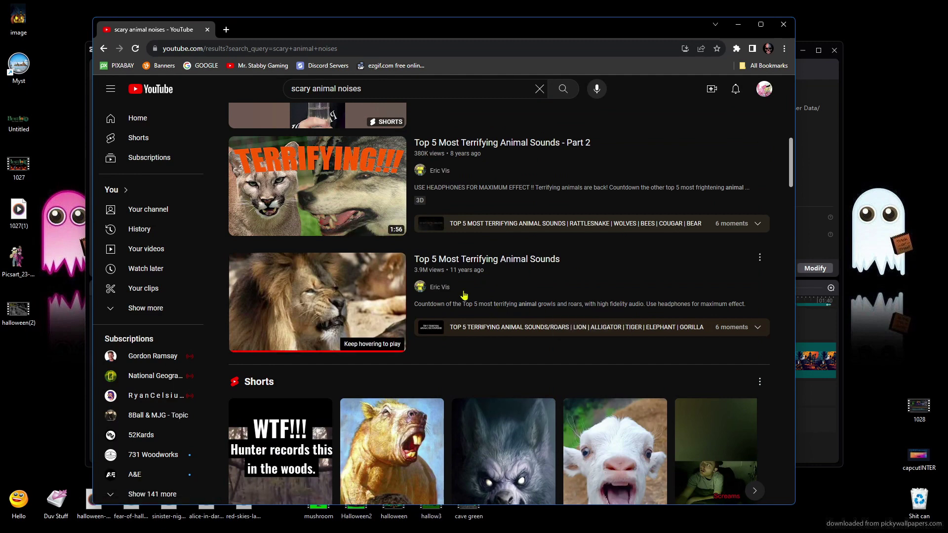
mouse_move(450, 282)
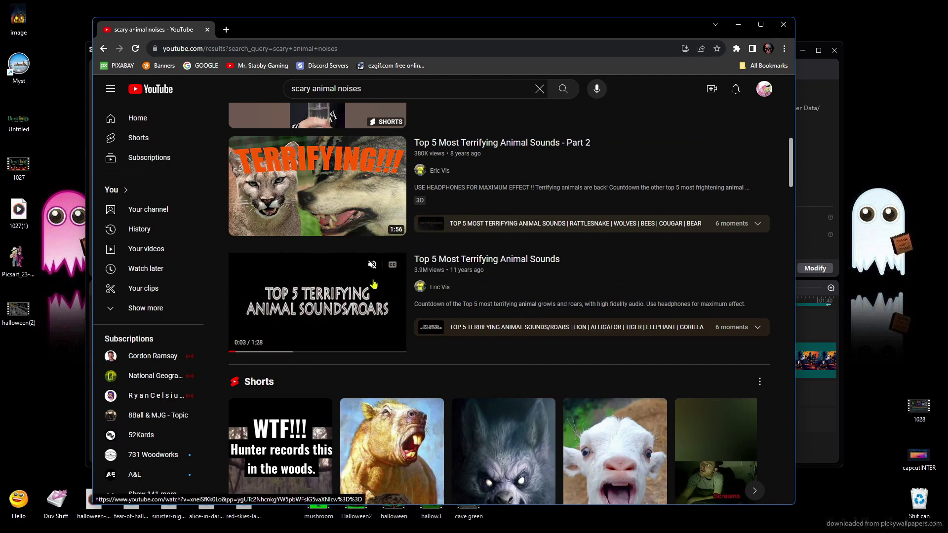
left_click(371, 265)
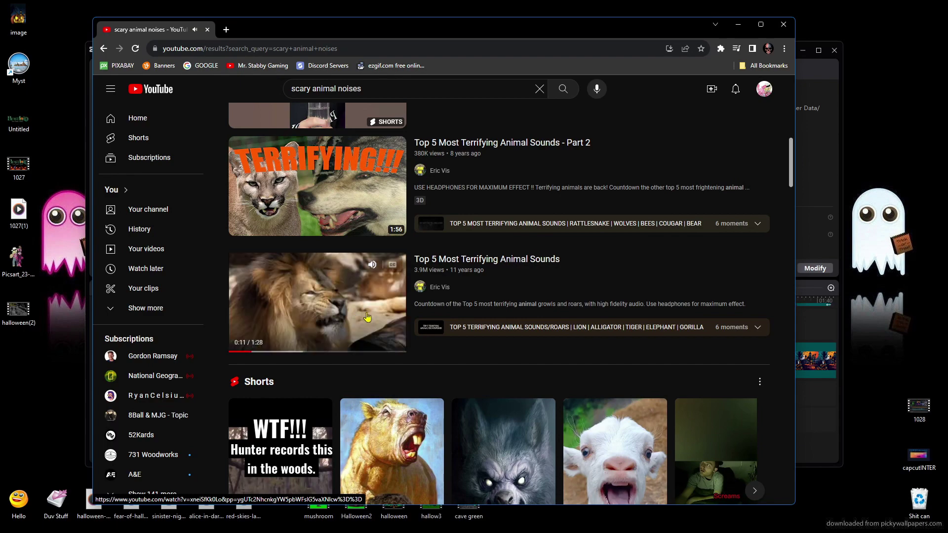
left_click(783, 25)
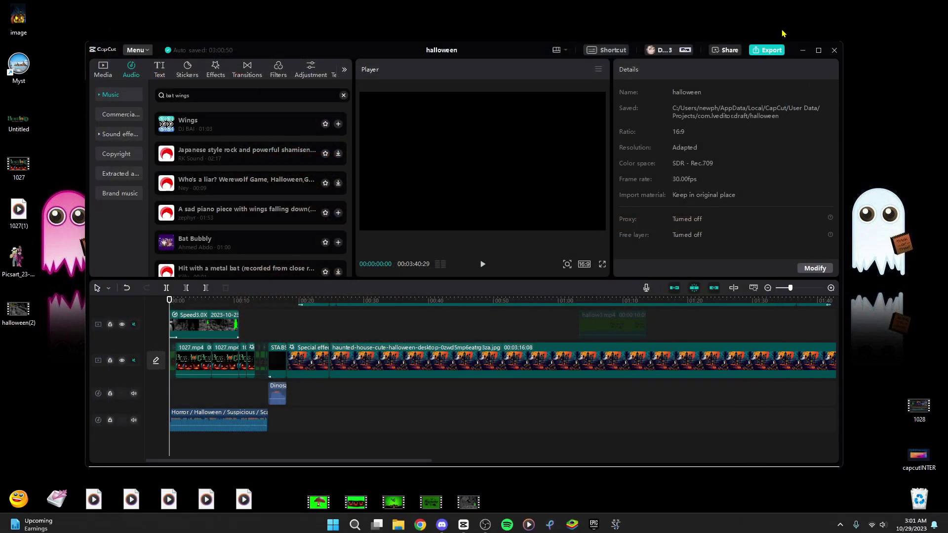
Create a new CapCut project, letting the current halloween project be saved
left_click(147, 52)
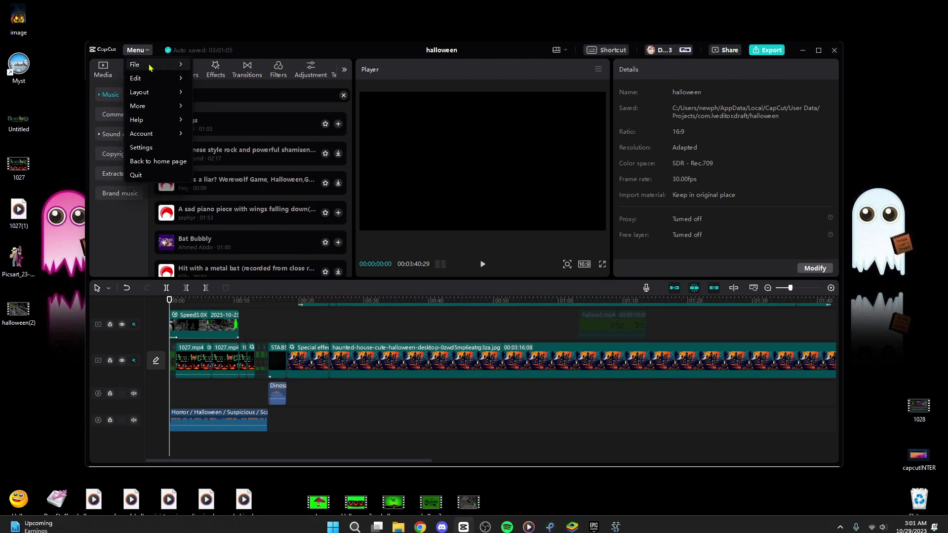
mouse_move(158, 65)
left_click(232, 70)
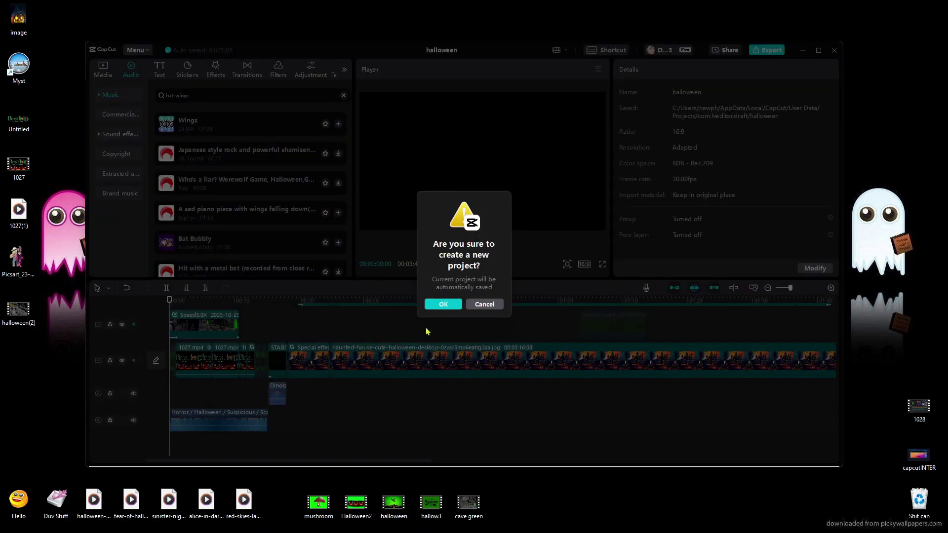
left_click(444, 303)
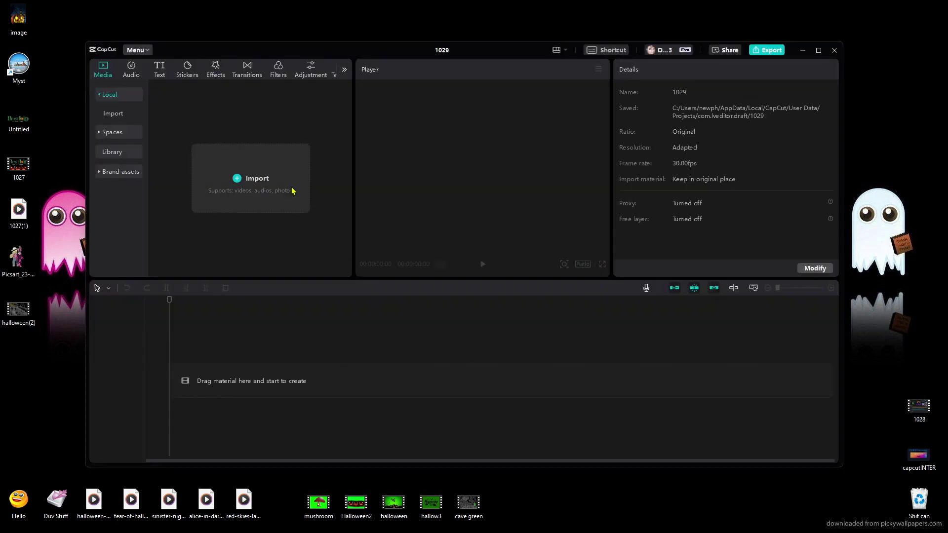
left_click(291, 187)
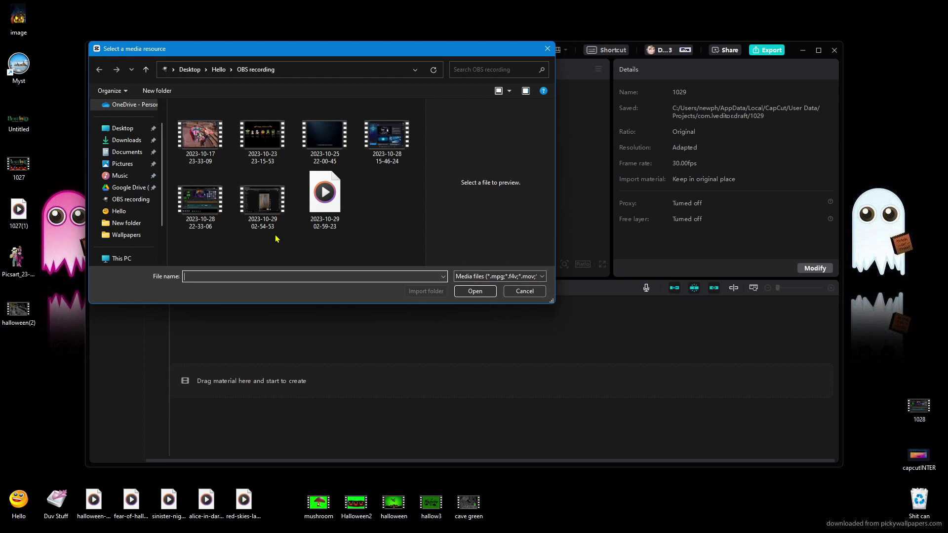
left_click(267, 211)
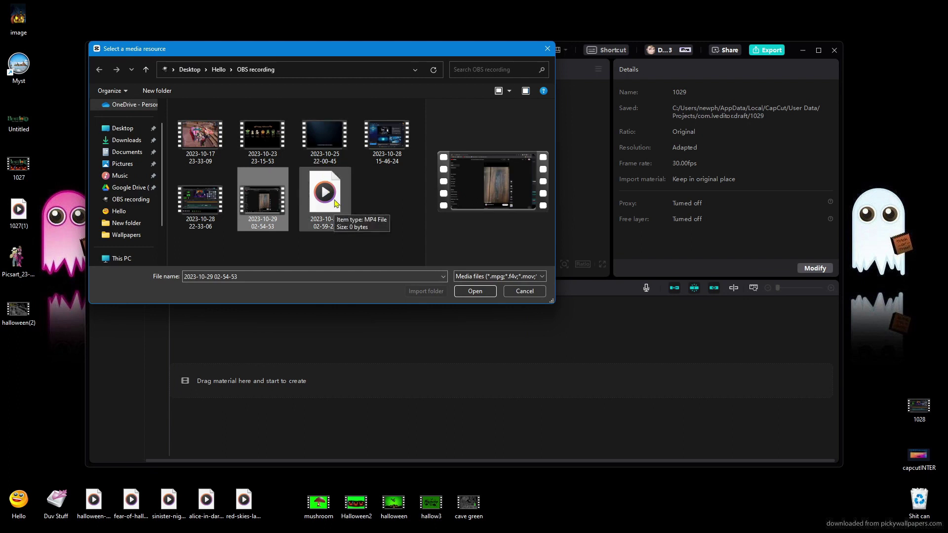
left_click(478, 292)
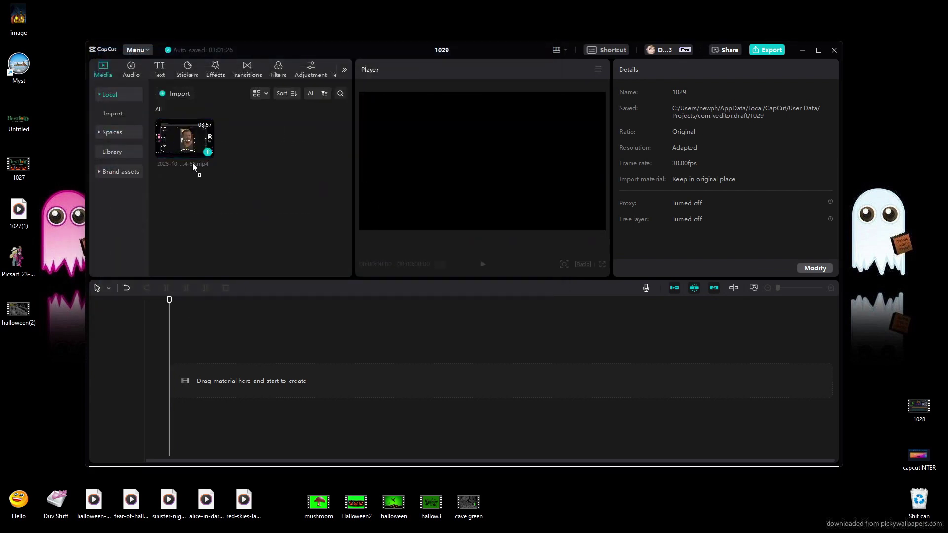
left_click_drag(193, 165, 228, 371)
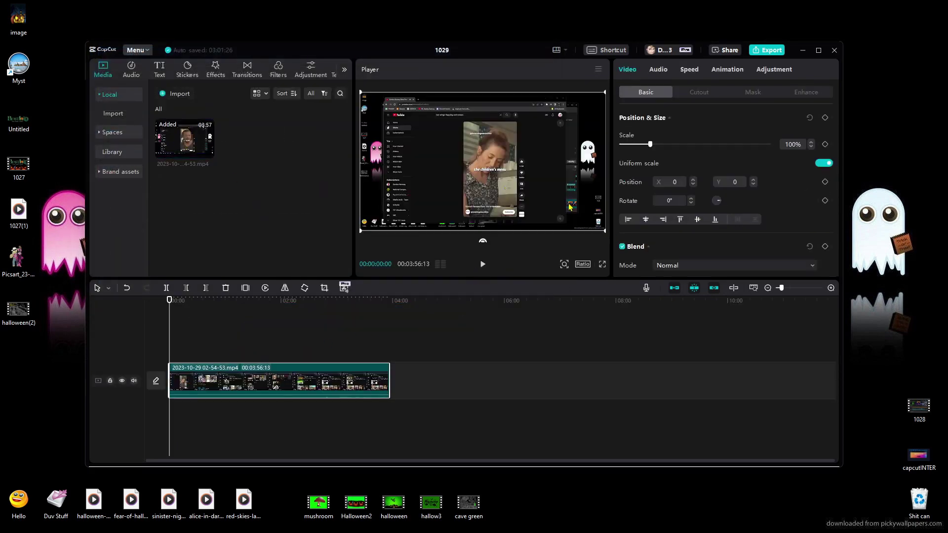
left_click(831, 287)
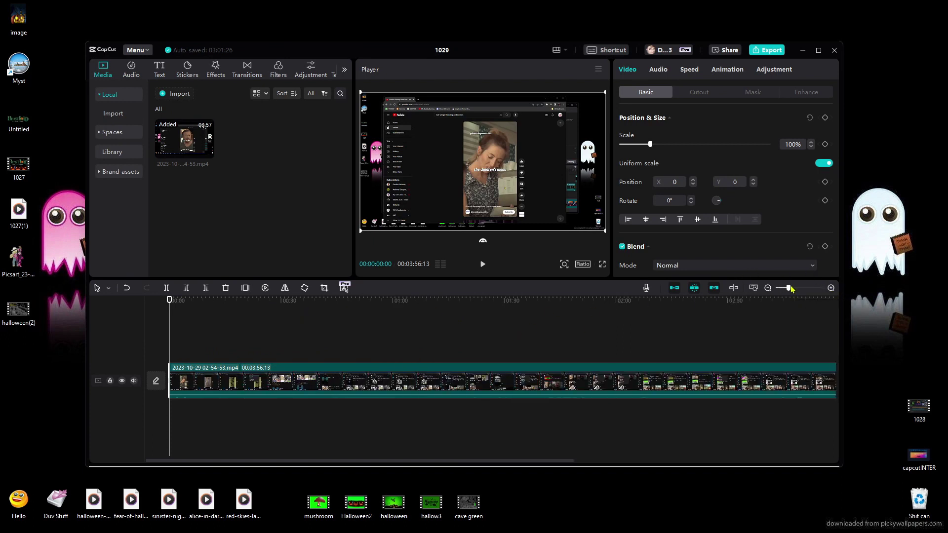
left_click(767, 288)
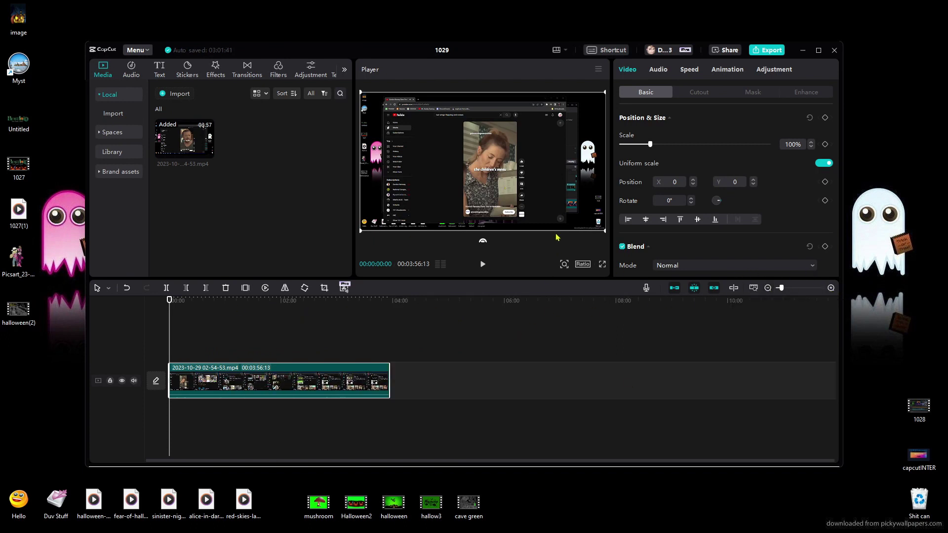
Export only the project's audio as an MP3 titled 1029, with video exporting turned off, and refresh the desktop
left_click(147, 51)
mouse_move(153, 63)
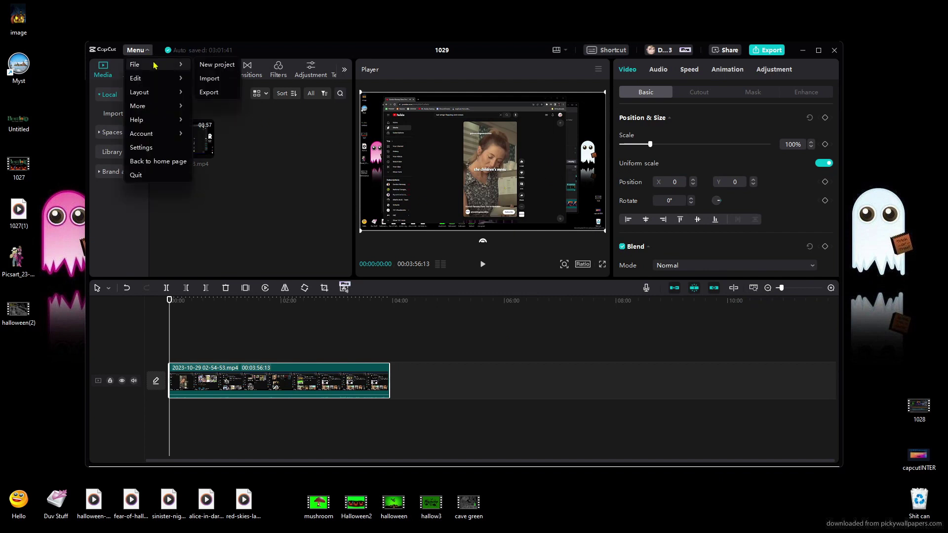
left_click(227, 94)
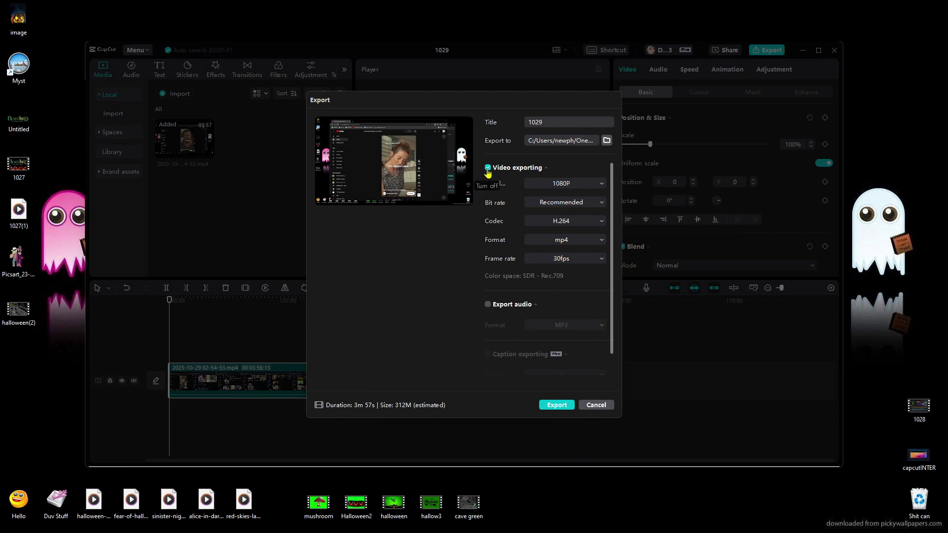
left_click(488, 169)
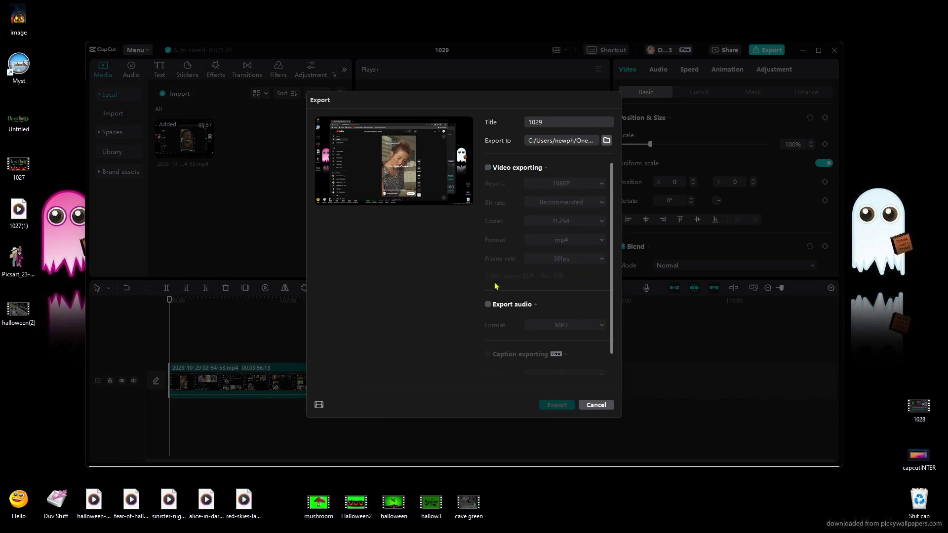
left_click(488, 305)
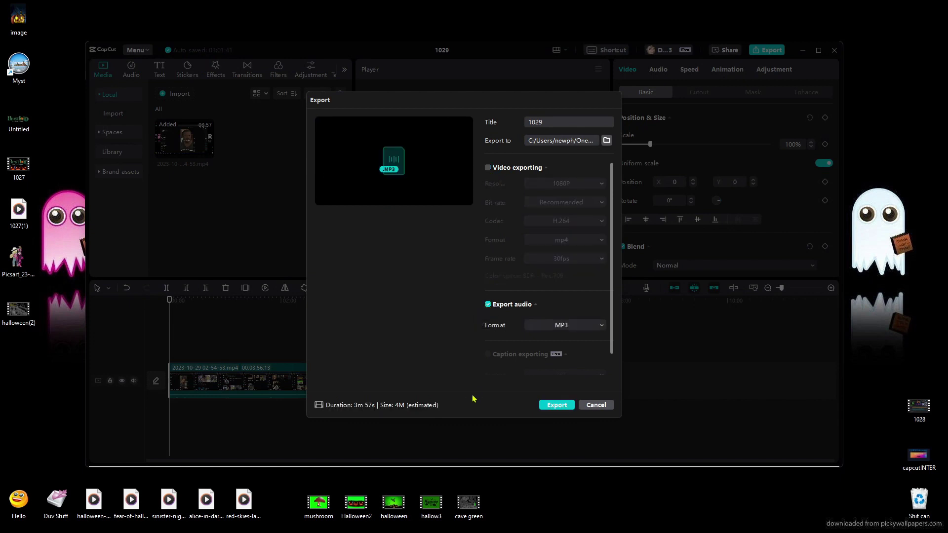
left_click(559, 407)
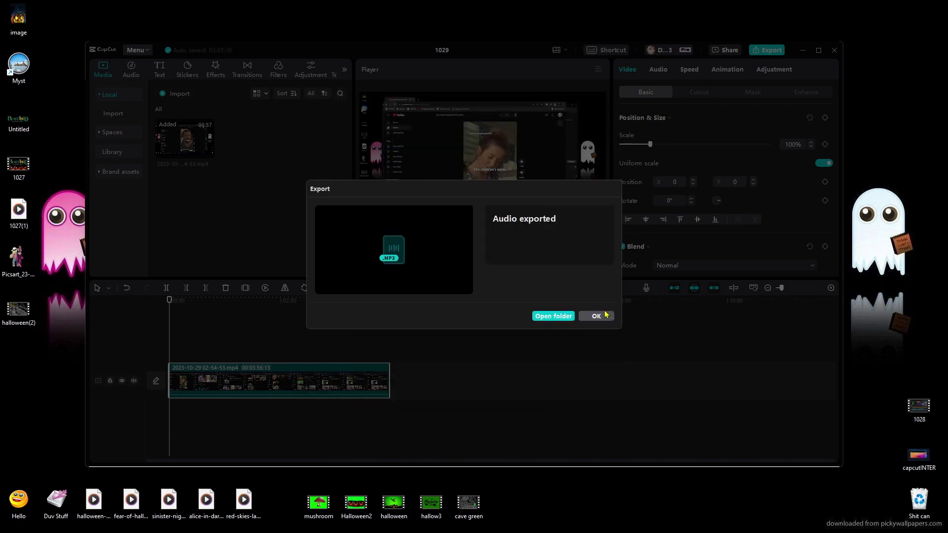
left_click(597, 317)
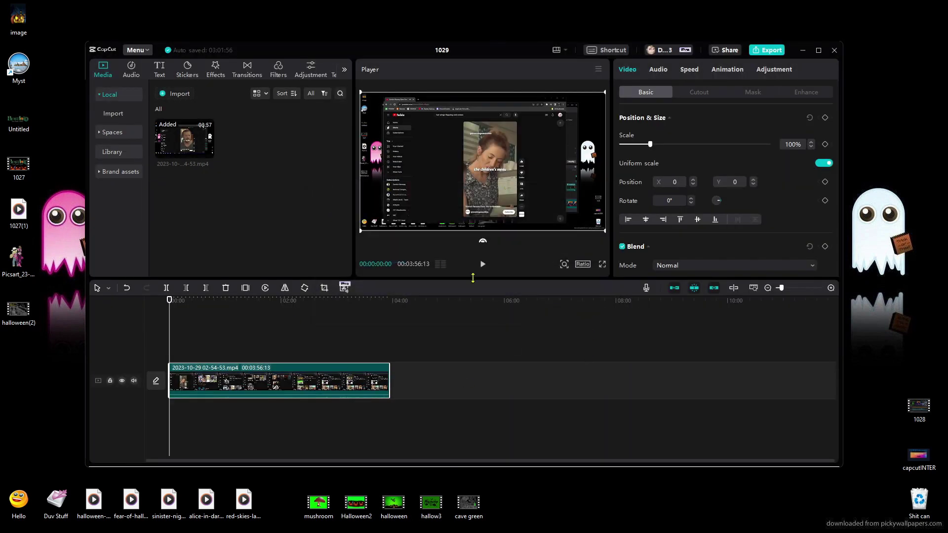
right_click(53, 419)
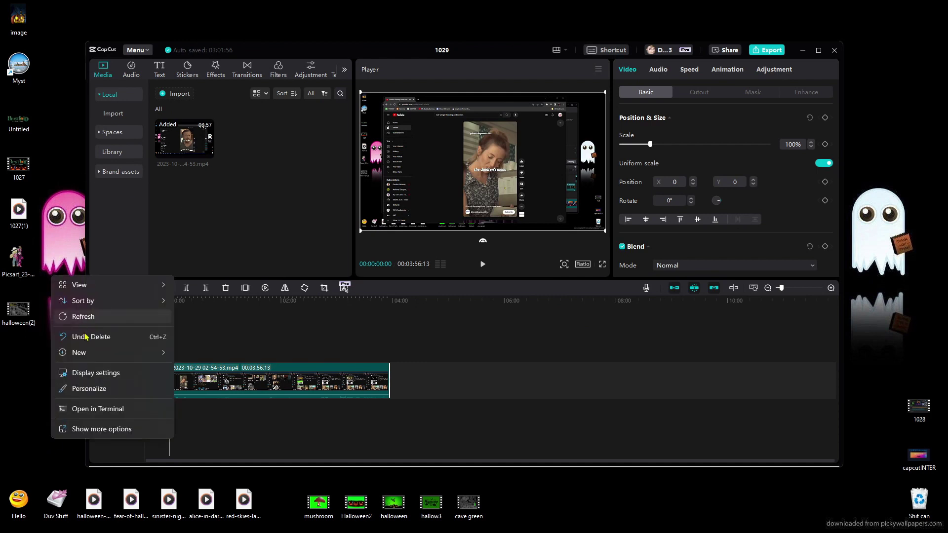
left_click(86, 317)
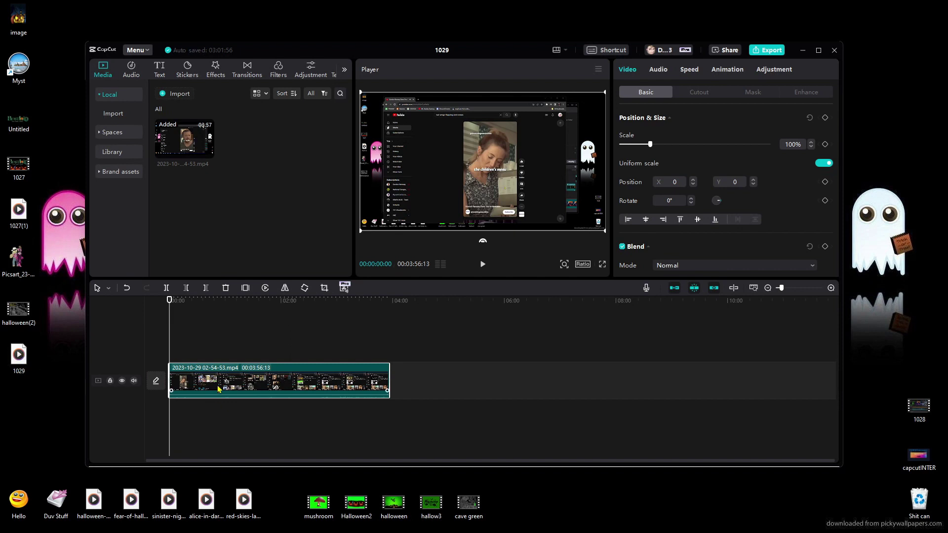
Delete the recording's video clip from both the timeline and the project's media
key("Delete")
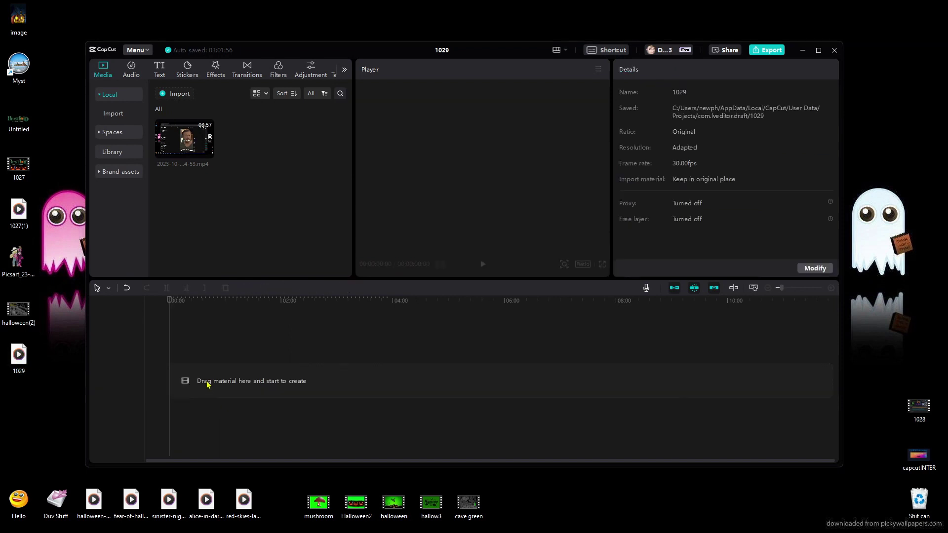
right_click(190, 147)
left_click(213, 156)
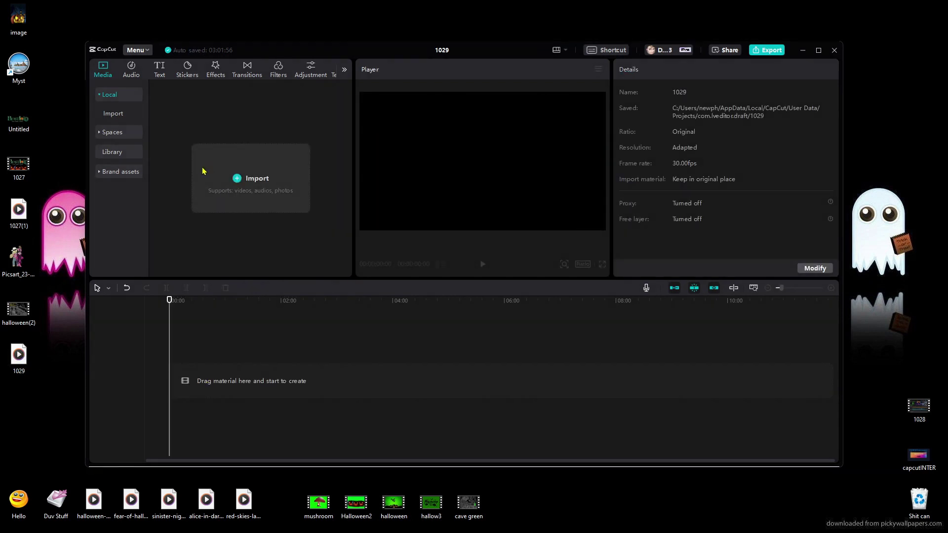
Add the exported 1029 MP3 file from the desktop to the start of the empty timeline
left_click_drag(23, 360, 177, 390)
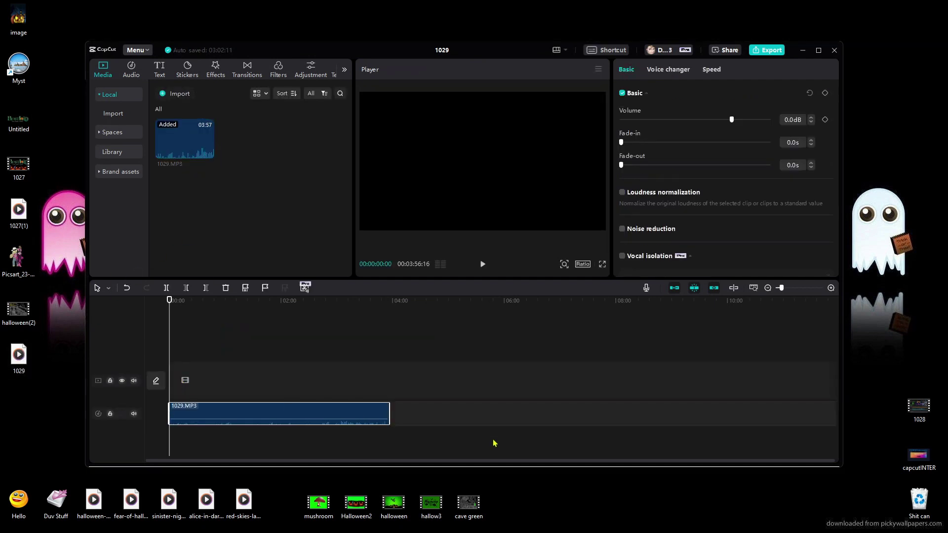
left_click(831, 289)
left_click(831, 288)
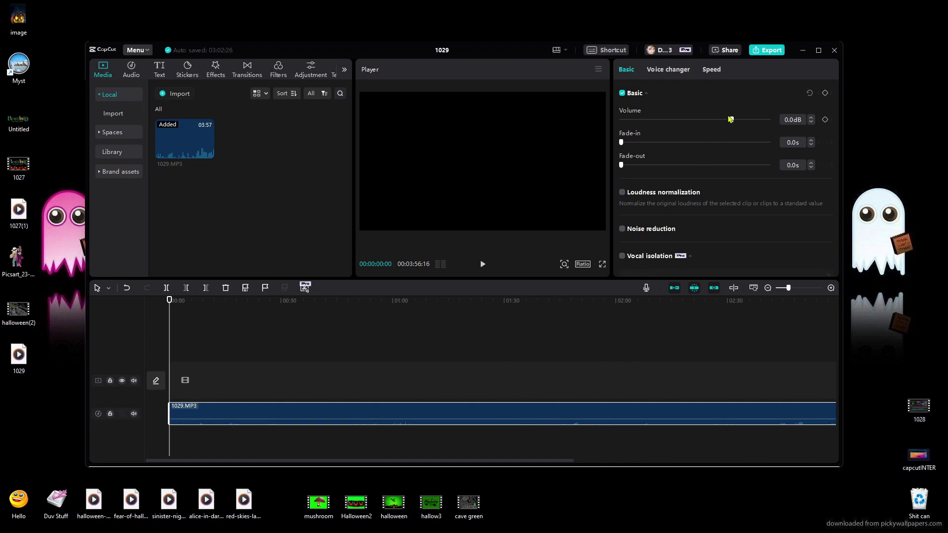
Raise the 1029 audio clip's volume to 20.0 dB and play back its opening seconds to check the loudness
left_click_drag(732, 120, 773, 112)
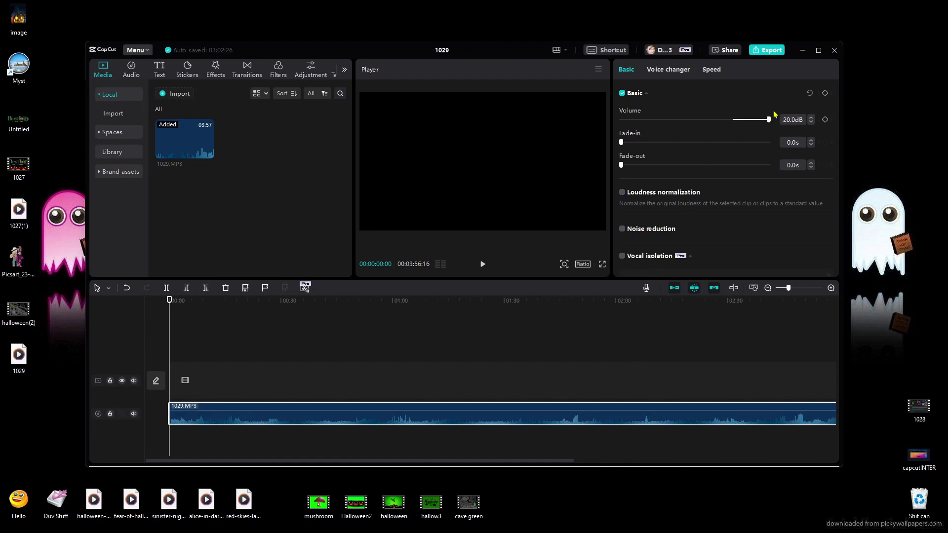
left_click(481, 266)
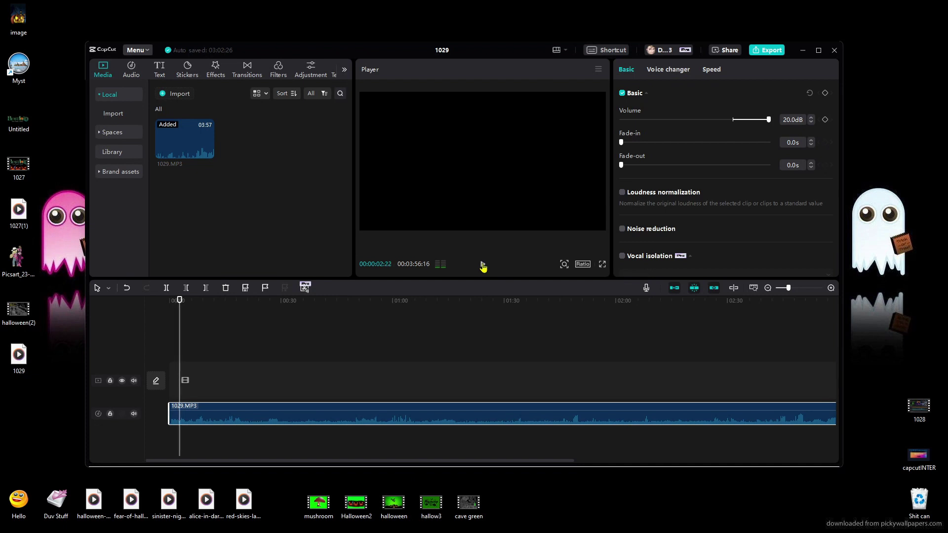
left_click(482, 266)
mouse_move(894, 529)
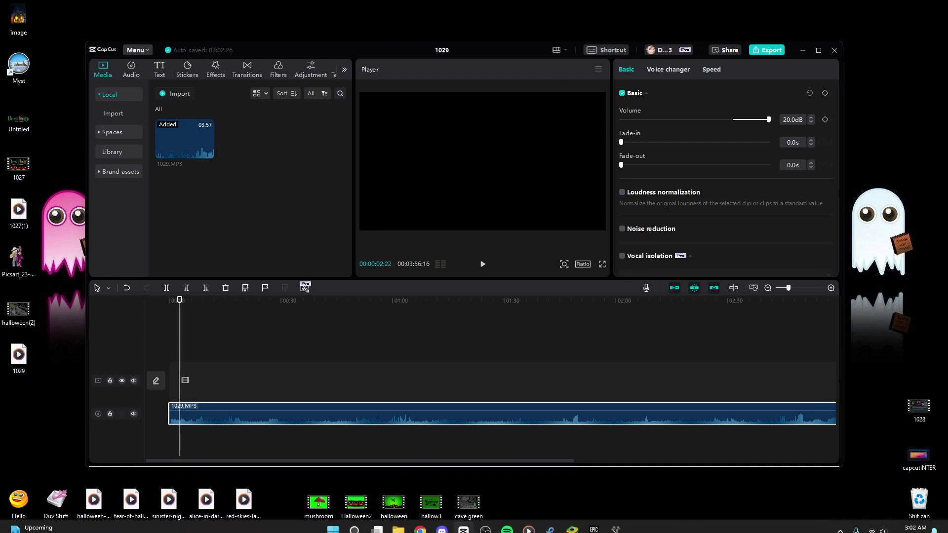
left_click(883, 522)
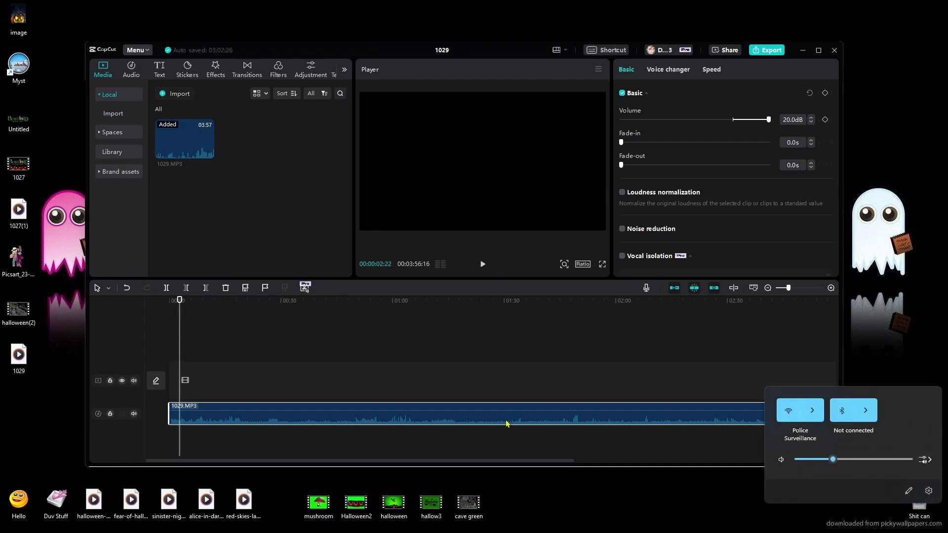
left_click(482, 267)
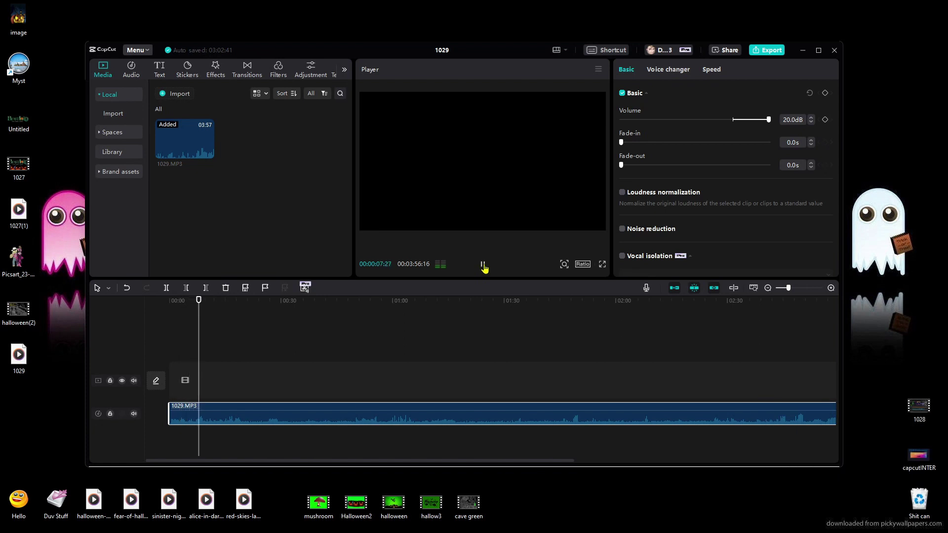
left_click(482, 267)
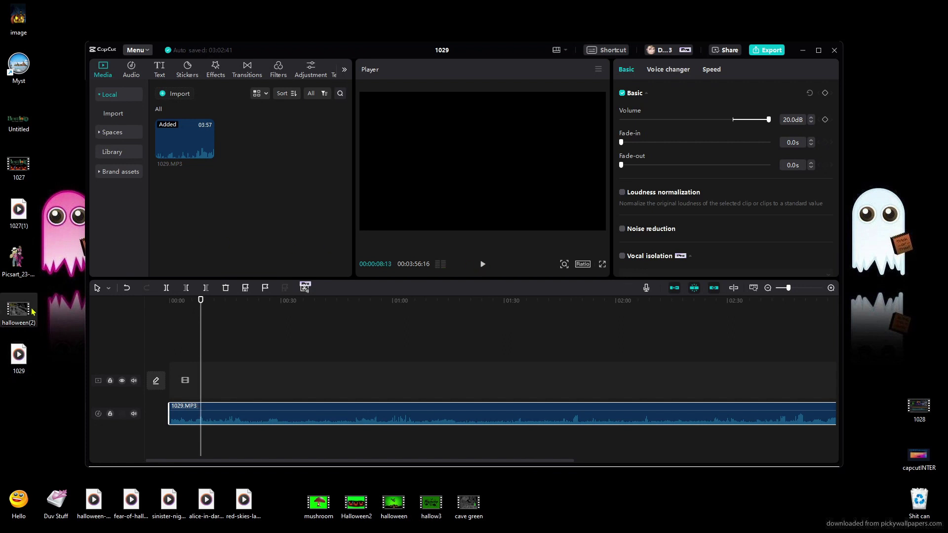
left_click(177, 93)
left_click(277, 211)
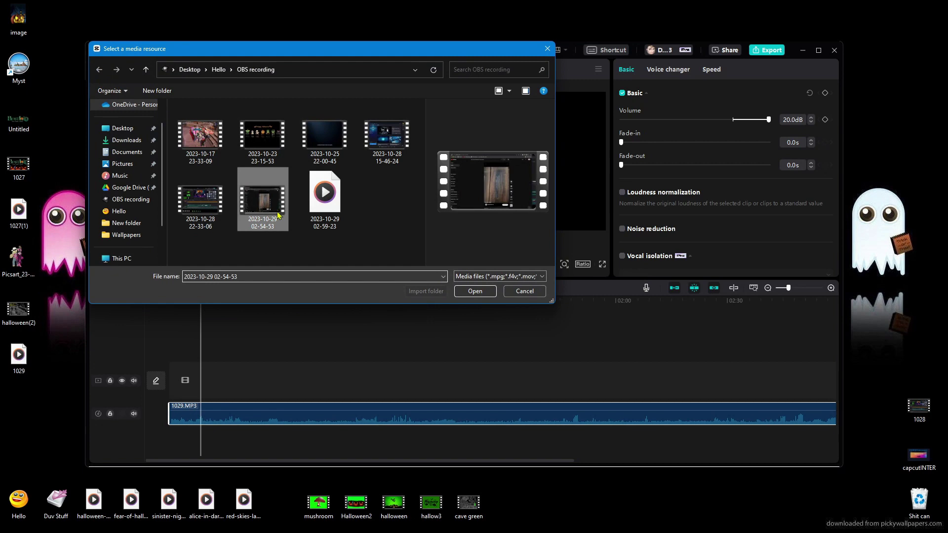
left_click(491, 293)
left_click_drag(253, 143, 169, 378)
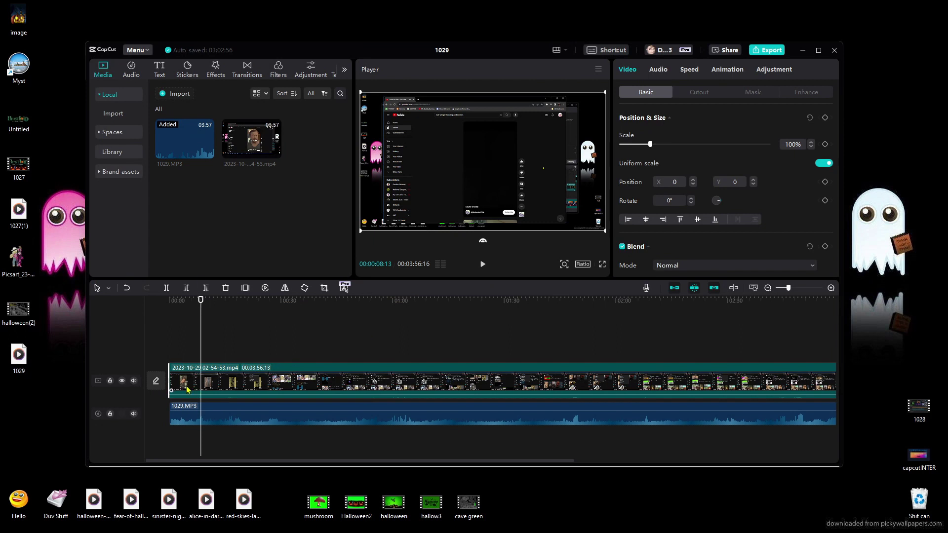
left_click(134, 381)
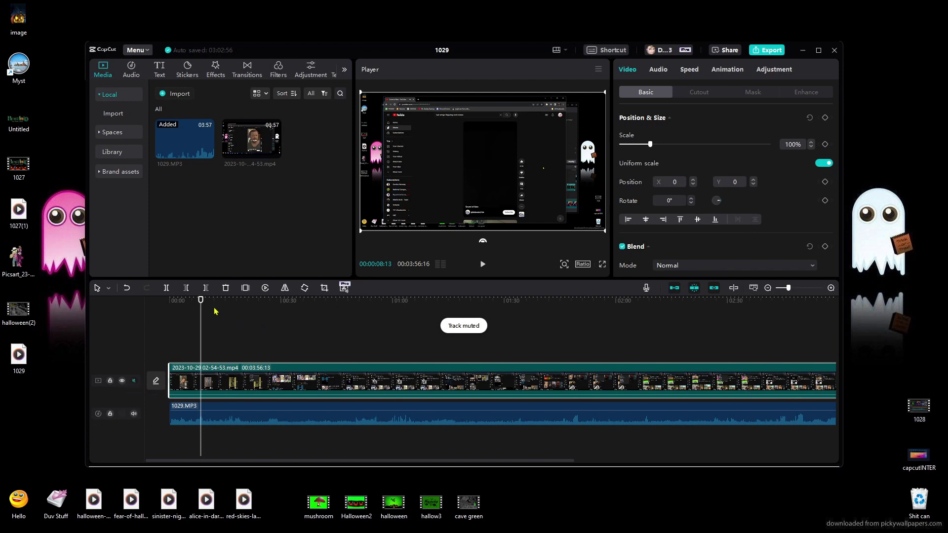
Try to trim off the video clip's beginning up to 00:00:06:04 and undo the trim
mouse_move(200, 302)
left_mouse_down()
mouse_move(145, 302)
mouse_move(215, 301)
mouse_move(200, 301)
left_mouse_up()
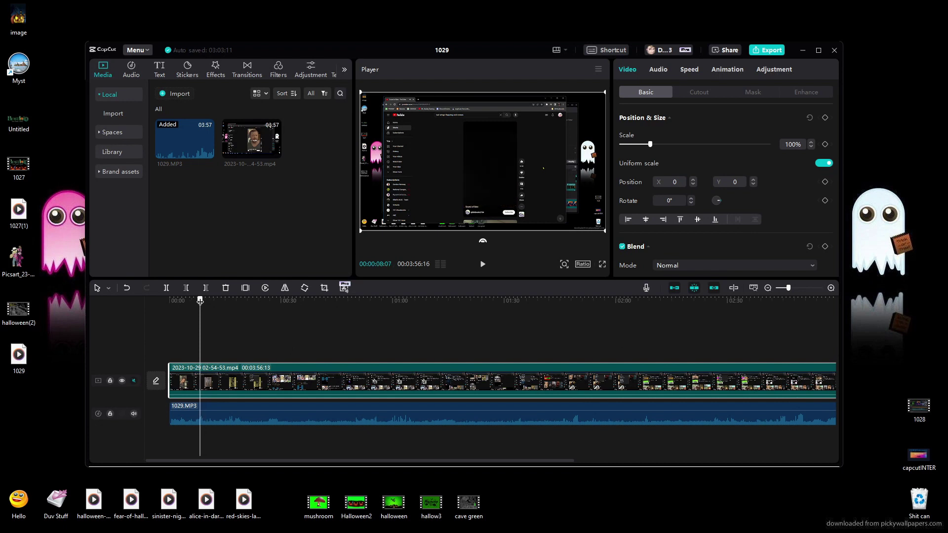
left_click(483, 265)
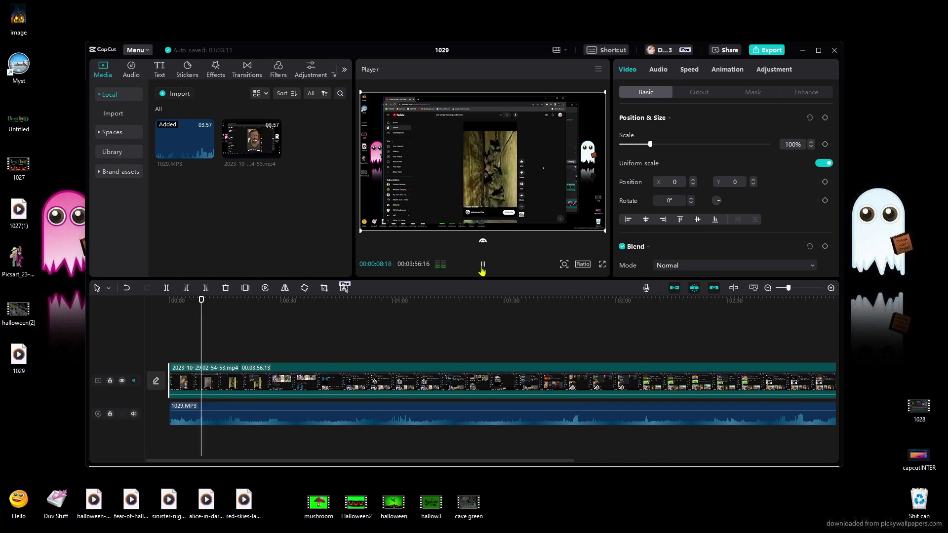
left_click(482, 265)
left_click_drag(205, 301, 188, 301)
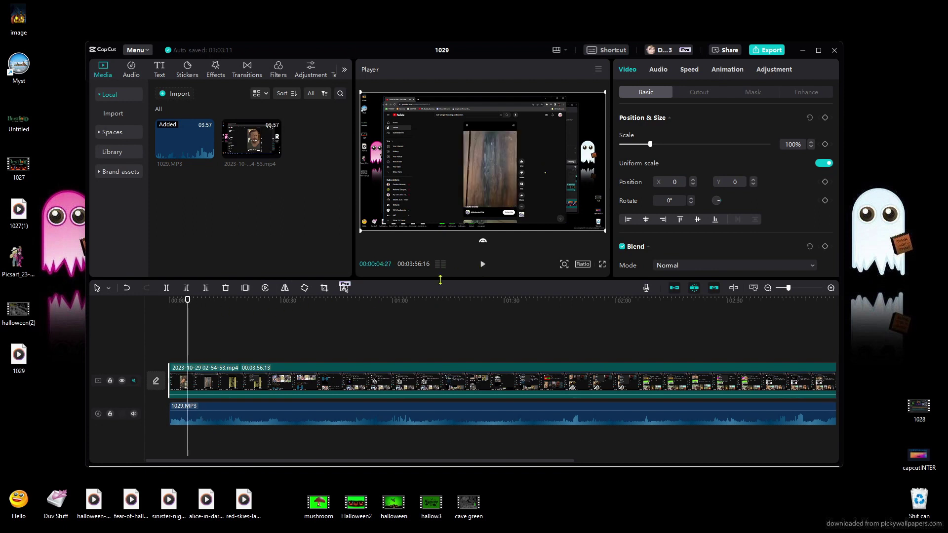
left_click(482, 270)
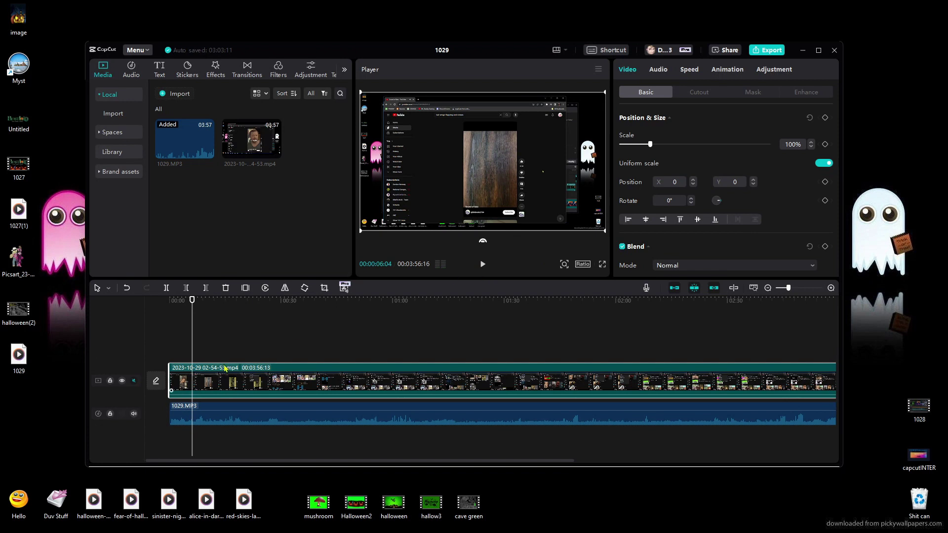
left_click(187, 291)
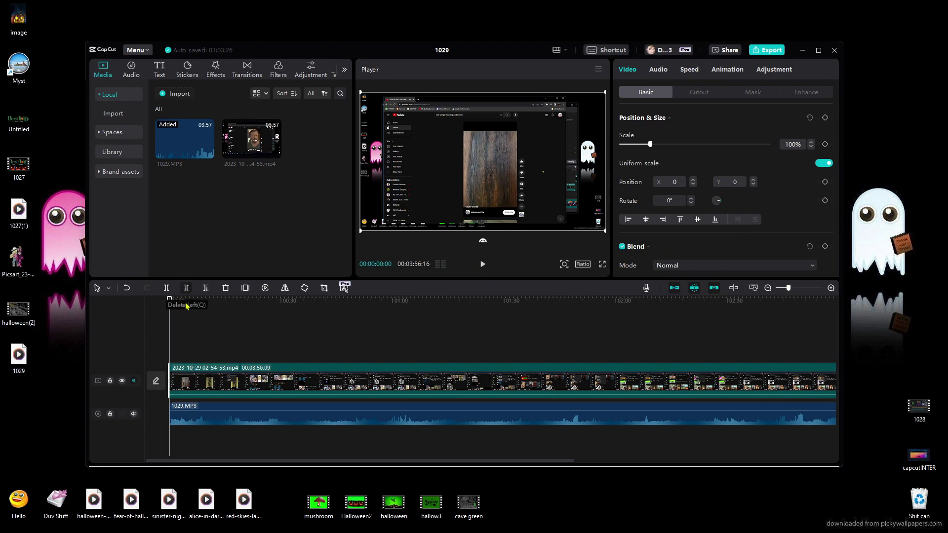
left_click(127, 289)
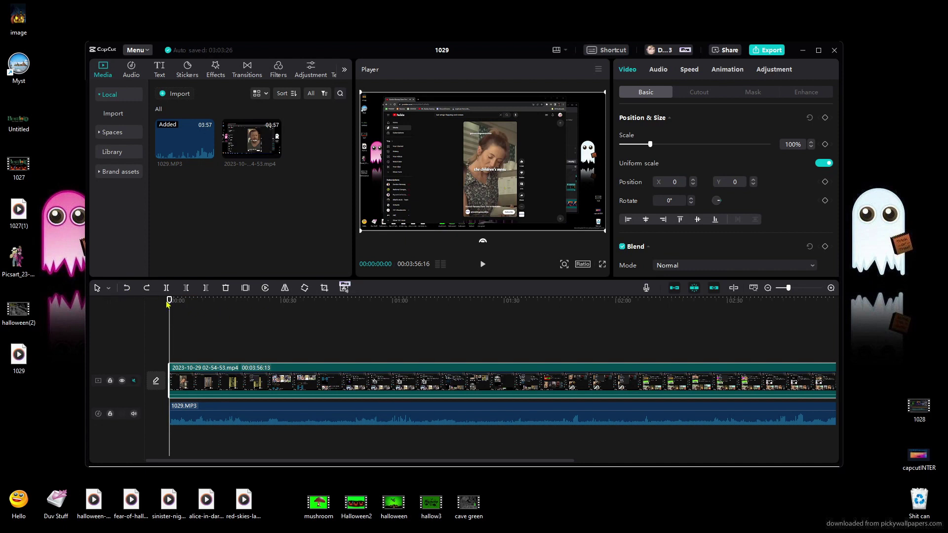
Split both the video clip and the 1029 audio clip at 00:00:06:07
left_click_drag(170, 302, 192, 302)
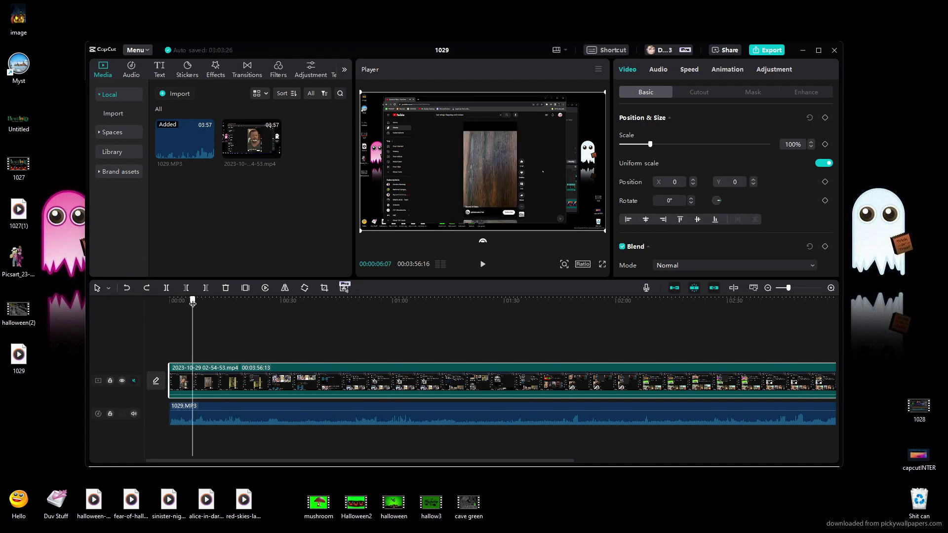
left_click(167, 289)
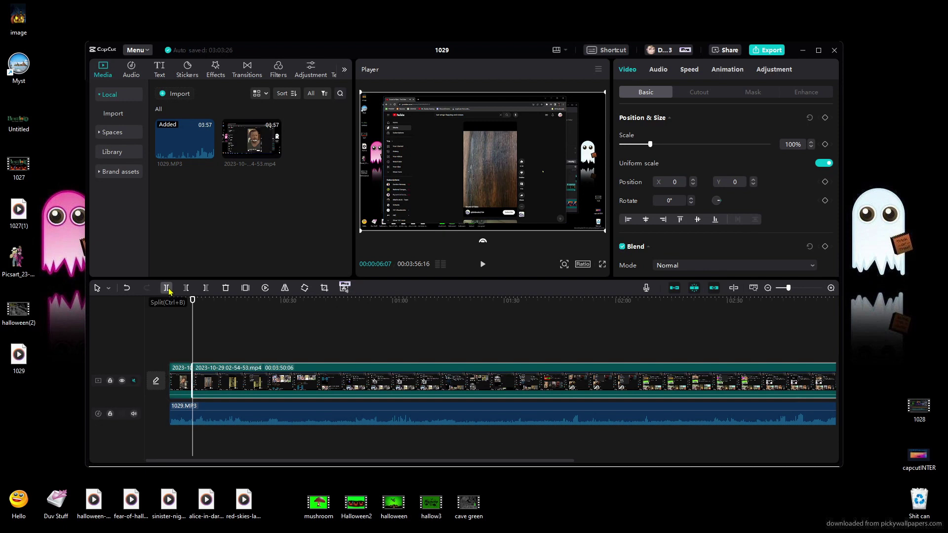
left_click(210, 416)
key("ctrl+b")
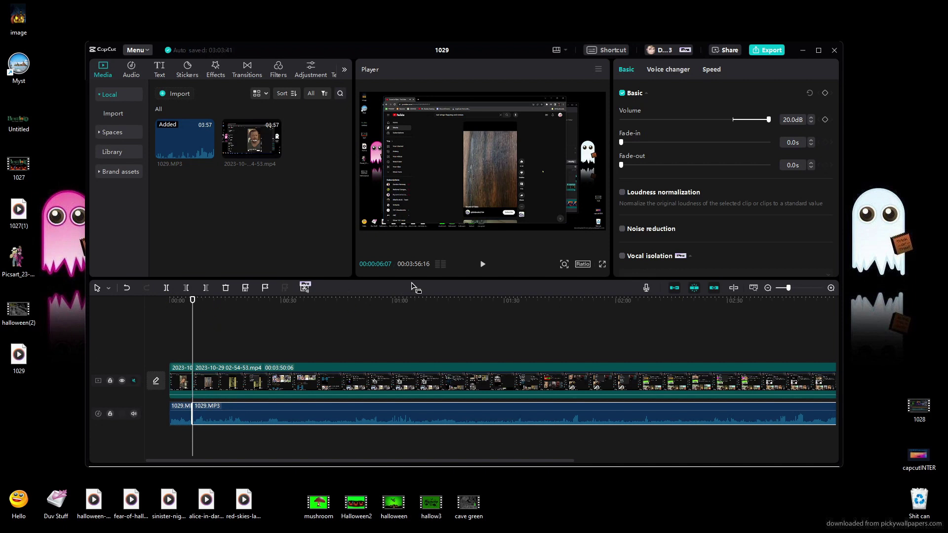
Play to the end of the first sound effect and split both the audio and video clips at 00:00:13:16
left_click(483, 268)
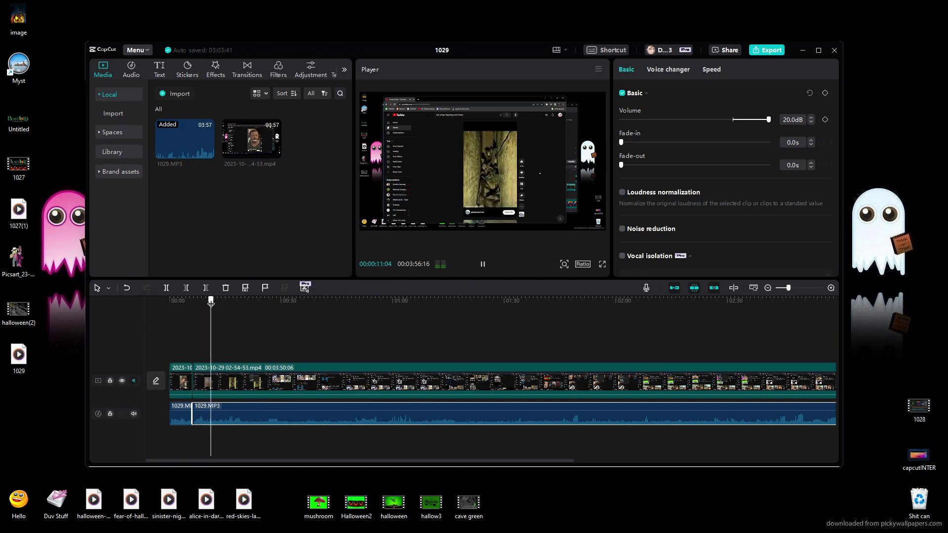
left_click_drag(217, 303, 220, 299)
key("space")
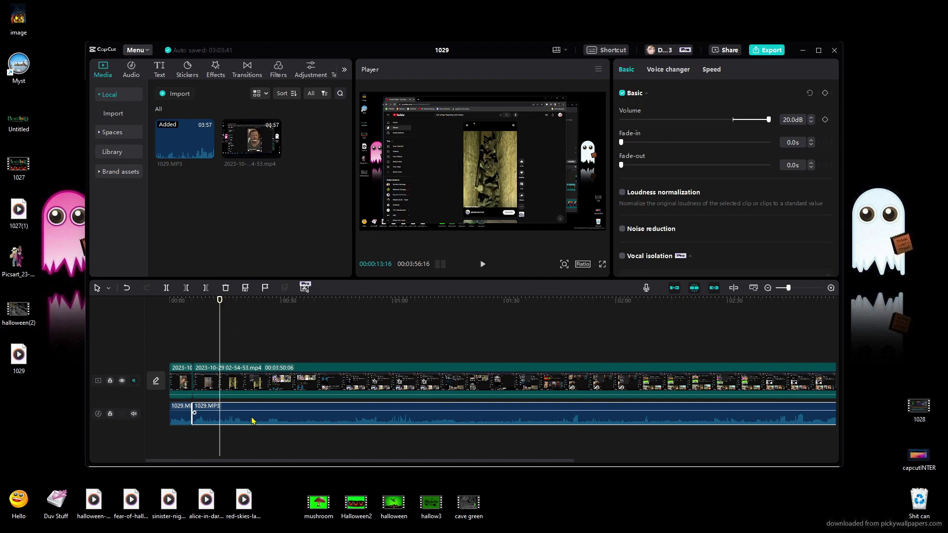
key("ctrl+b")
left_click(251, 391)
key("ctrl+b")
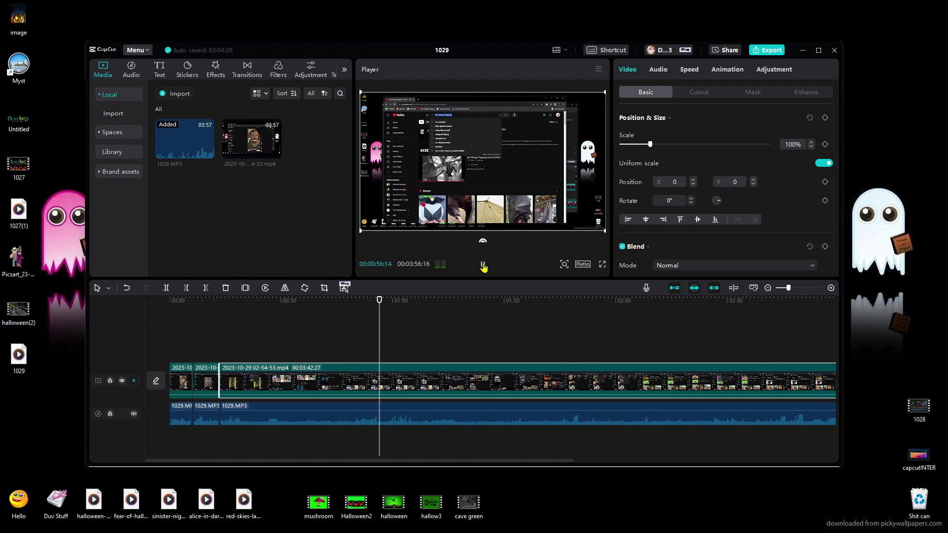
Split the last video and audio segments at 00:02:33:01
left_click(483, 266)
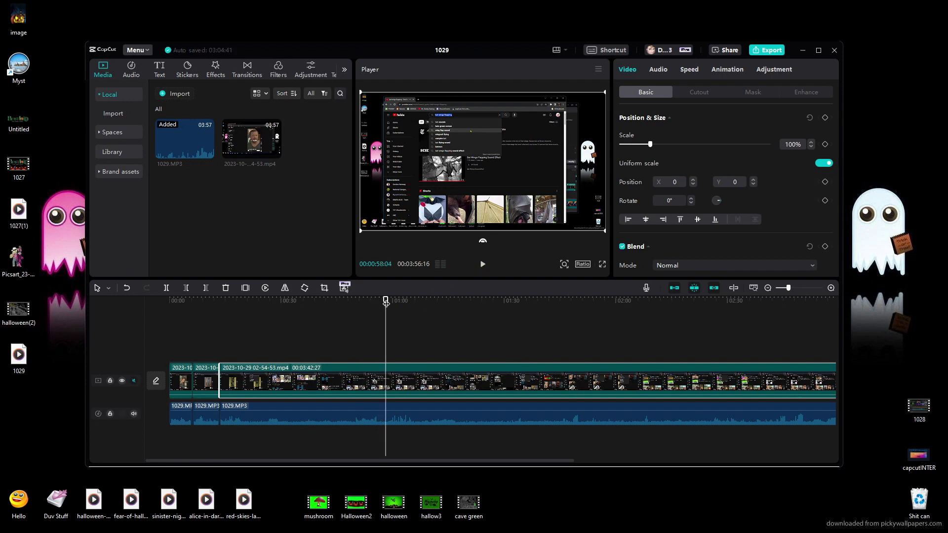
left_click_drag(385, 303, 739, 367)
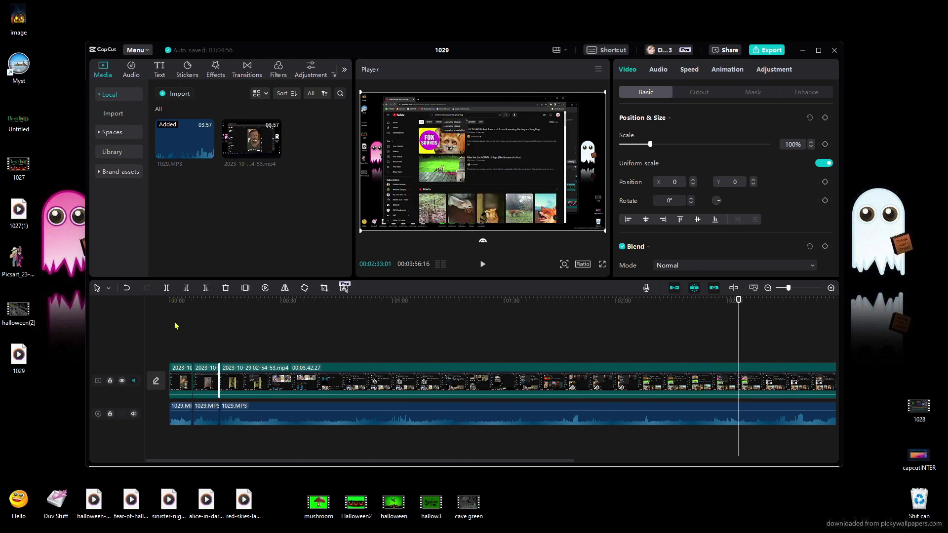
key("ctrl+b")
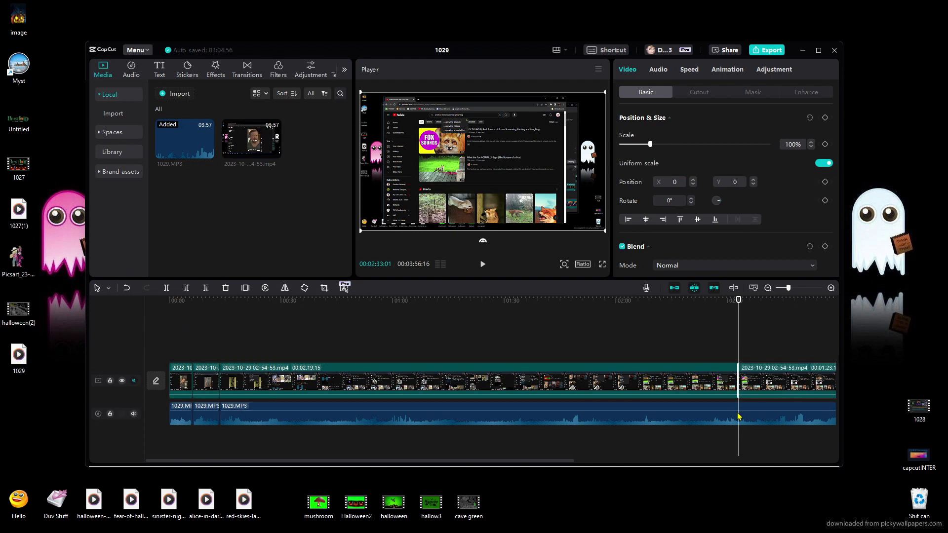
left_click(739, 417)
key("ctrl+b")
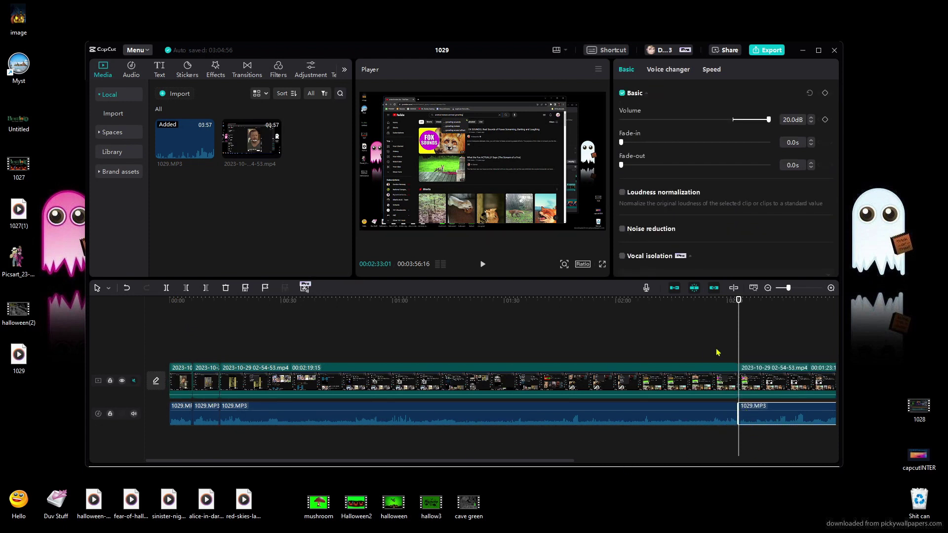
Delete the first video and audio segments, move the second audio segment to the timeline start, and play back the aligned clips
key("Home")
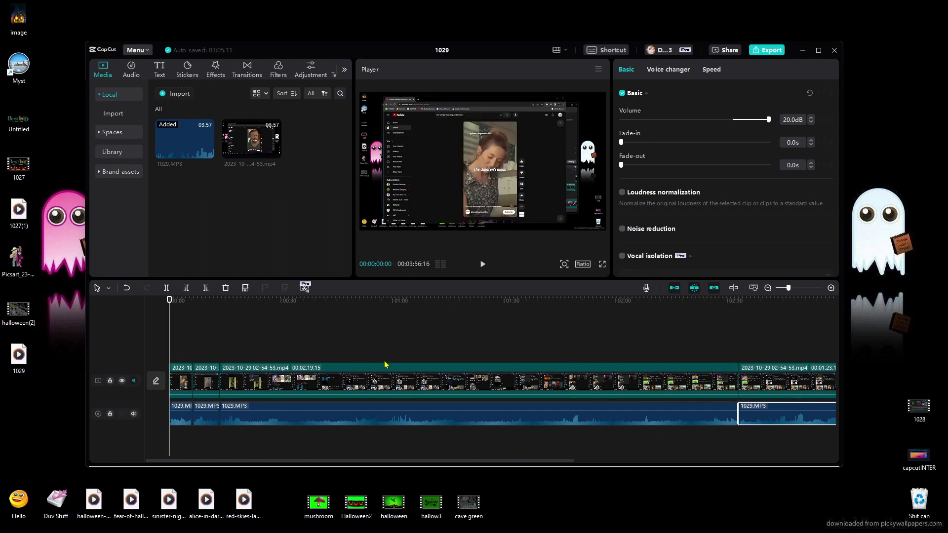
left_click(182, 391)
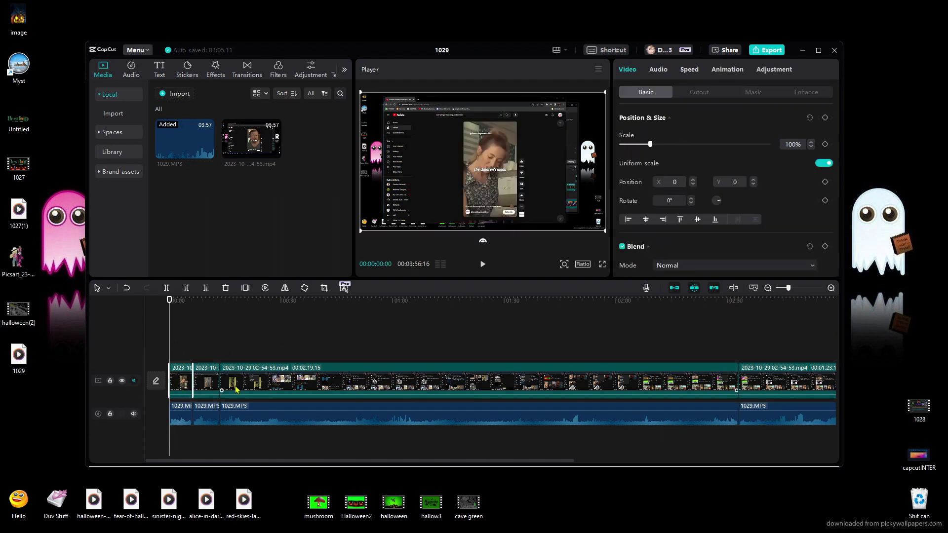
key("Delete")
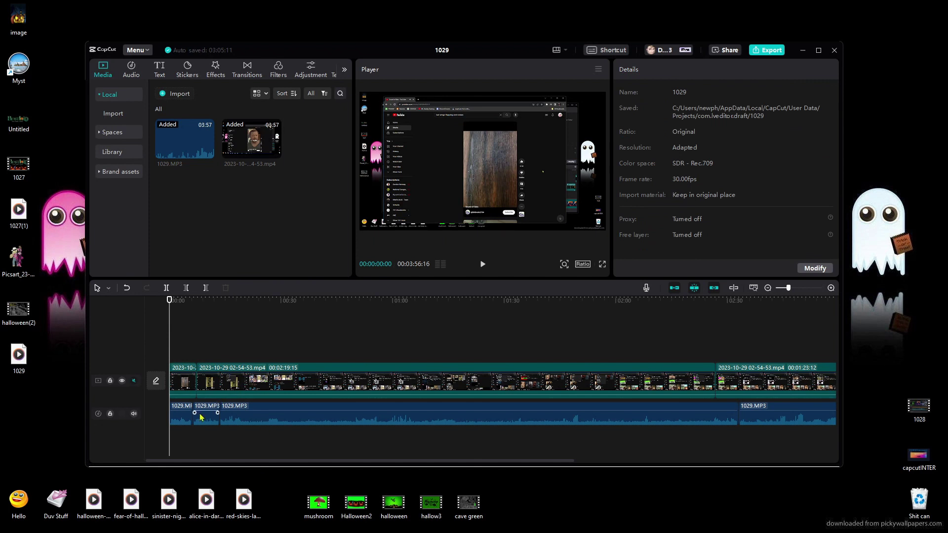
left_click(177, 420)
key("Delete")
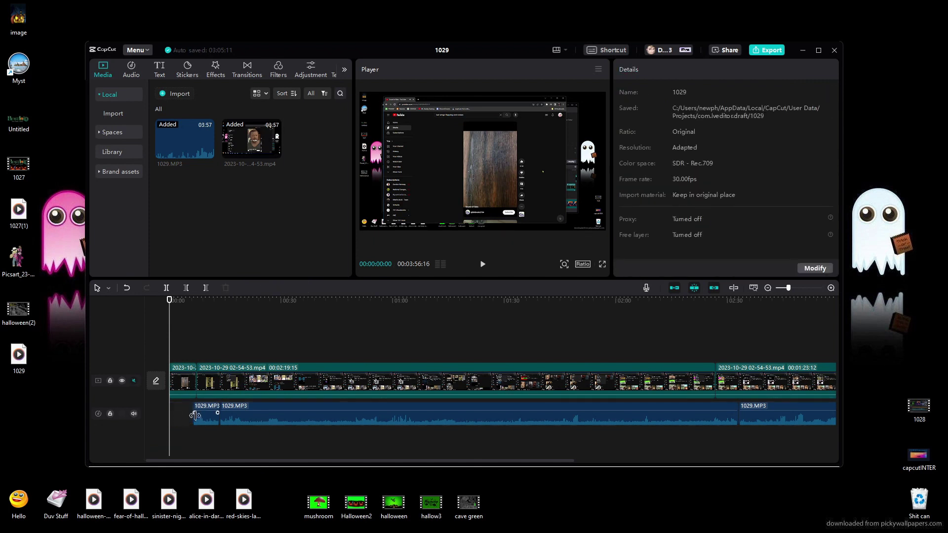
left_click_drag(207, 420, 183, 420)
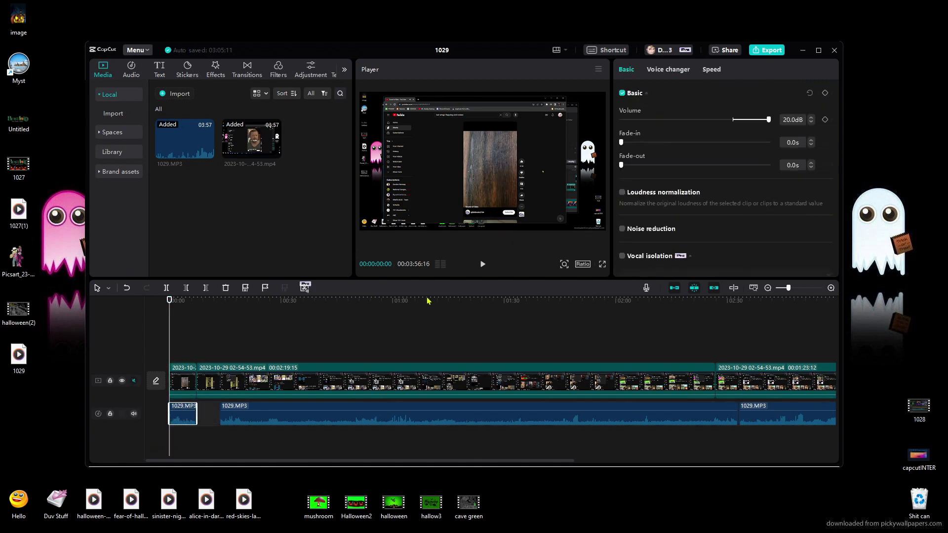
left_click(481, 267)
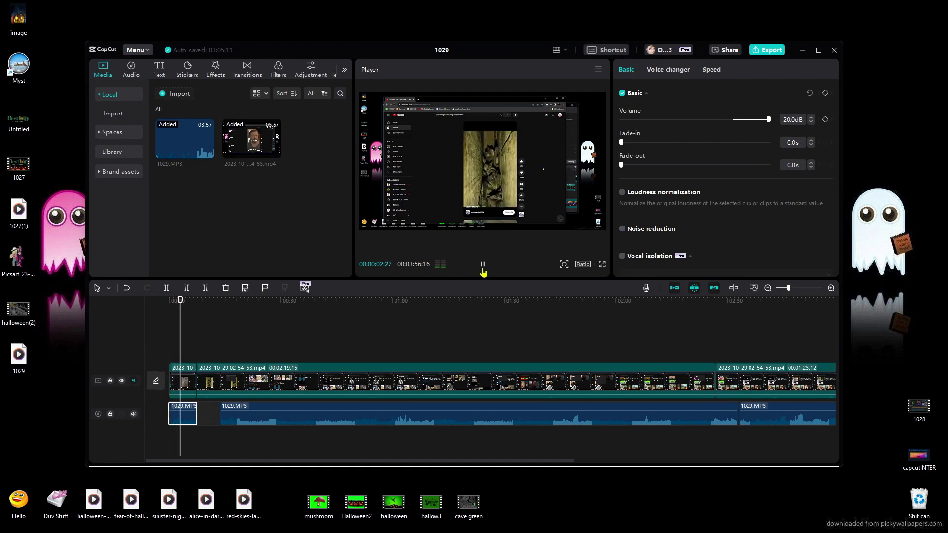
left_click(483, 265)
Delete the long middle video and audio segments and move the last audio segment directly after the first one
left_click_drag(408, 422, 386, 420)
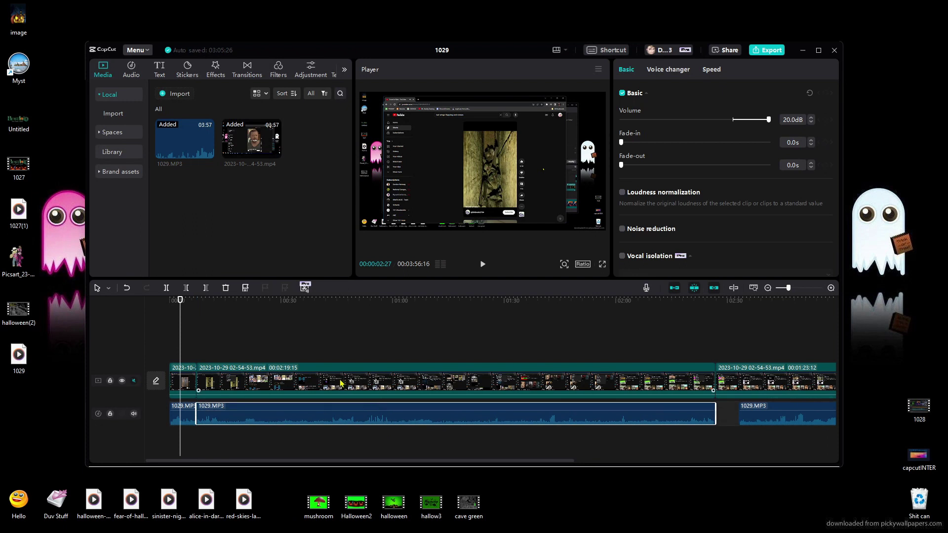
key("Delete")
left_click(415, 395)
key("Delete")
left_click_drag(787, 423, 227, 399)
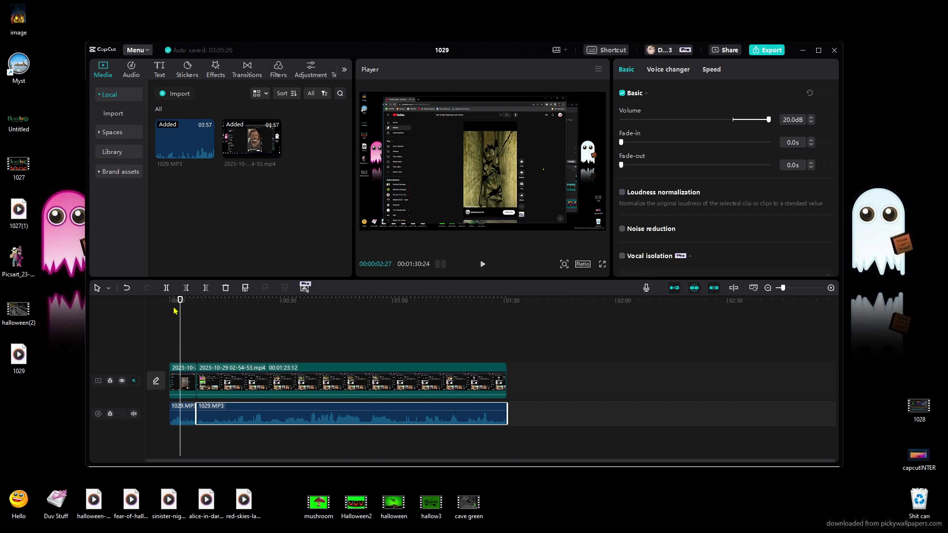
Play through the second clip to locate the end of its first sound and split both the video and audio at 00:00:21:23
mouse_move(179, 306)
left_mouse_down()
mouse_move(203, 306)
mouse_move(196, 306)
left_mouse_up()
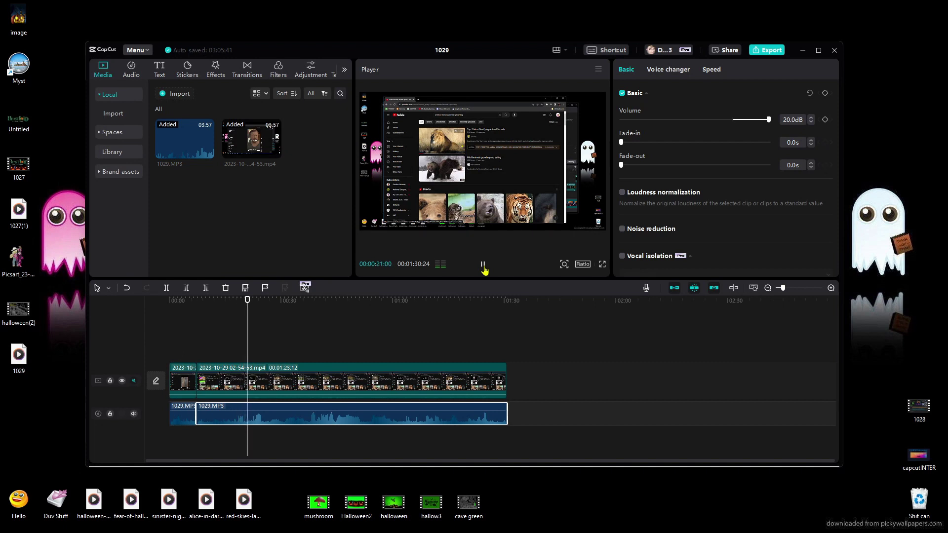
left_click(483, 266)
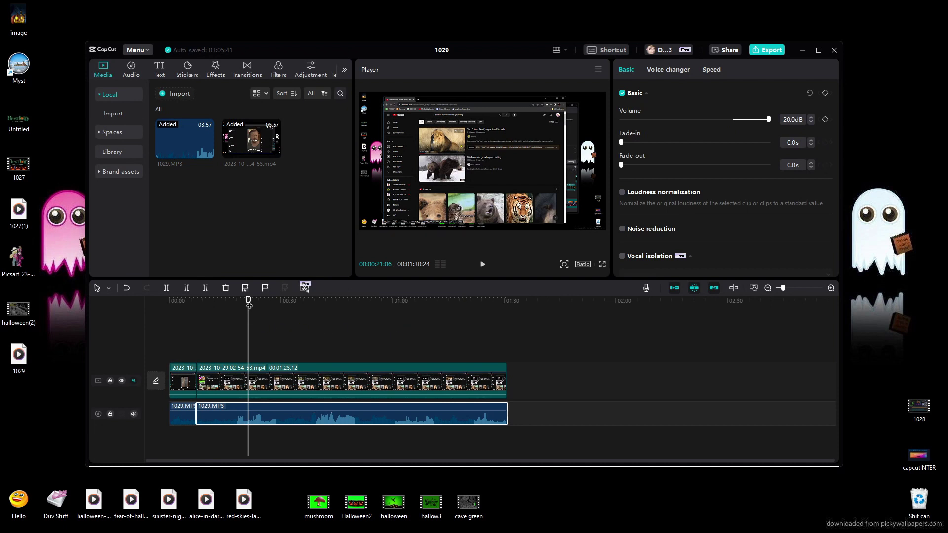
left_click_drag(249, 305, 232, 305)
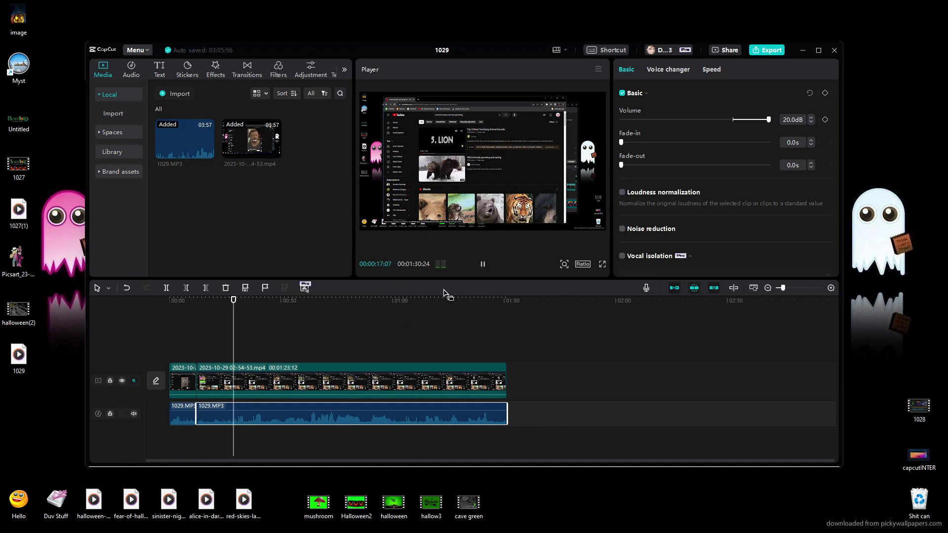
left_click(483, 265)
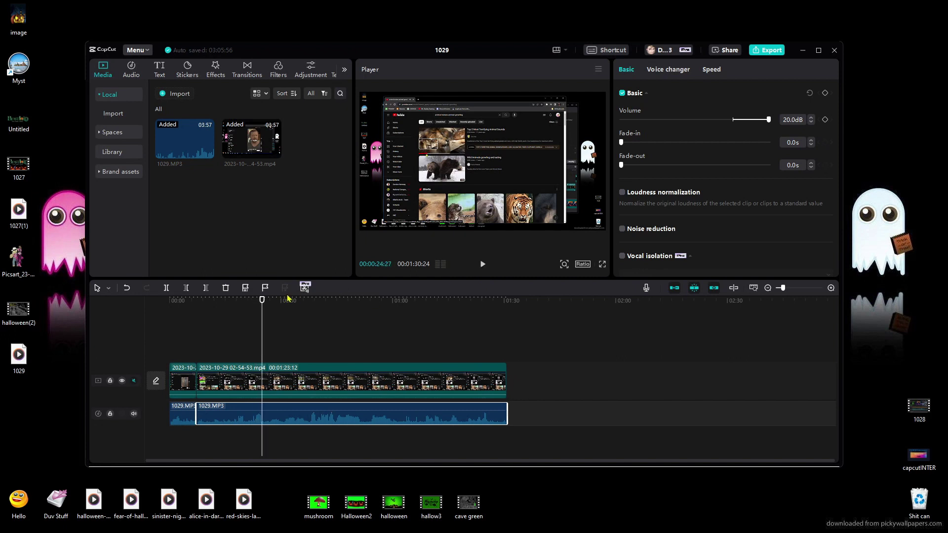
left_click_drag(264, 301, 251, 302)
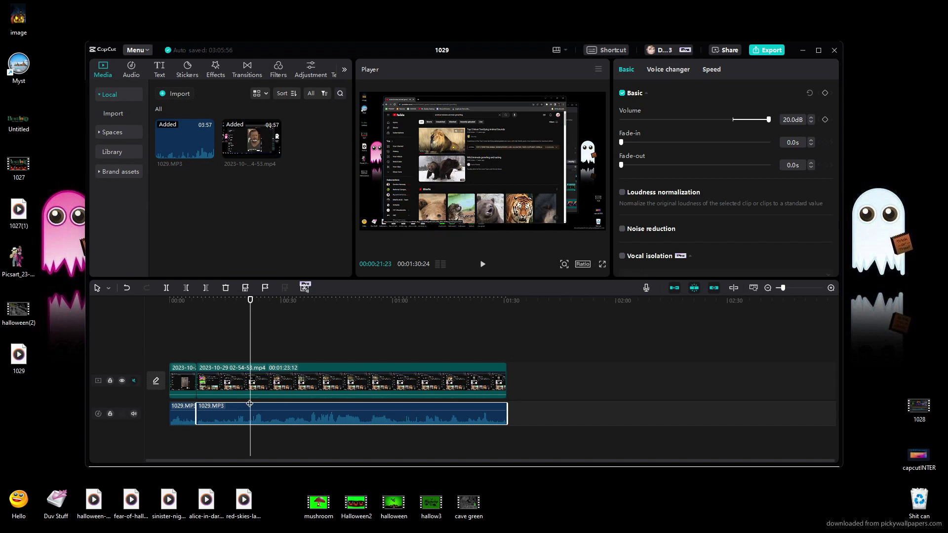
left_click(267, 380)
key("ctrl+b")
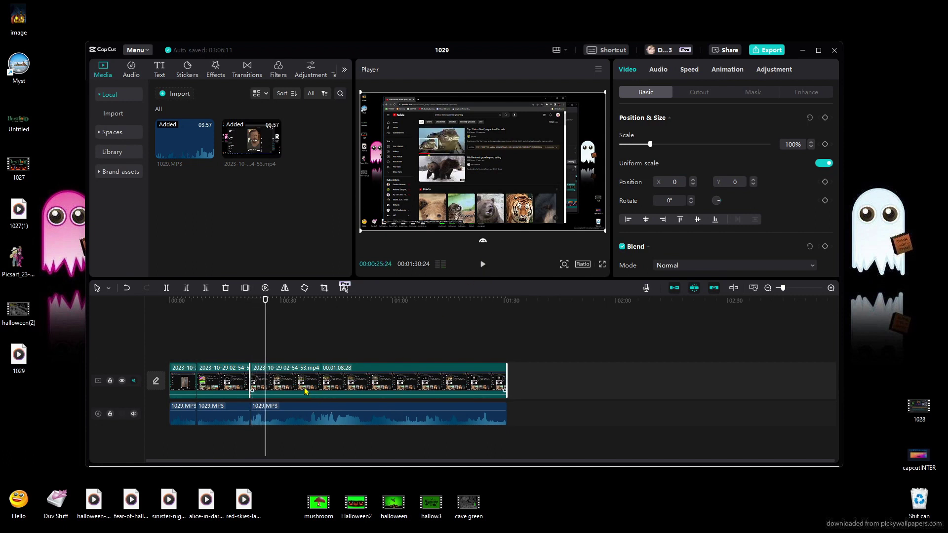
Split the last video and audio segments at 00:00:25:24
key("ctrl+b")
left_click(299, 421)
key("ctrl+b")
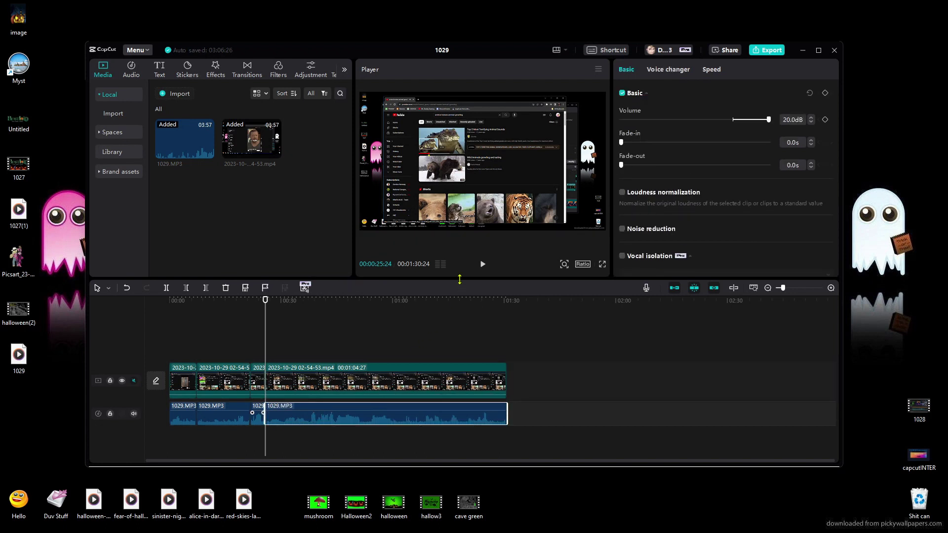
Play the tiger sound section and split the last audio and video segments at 00:00:37:05
left_click(483, 266)
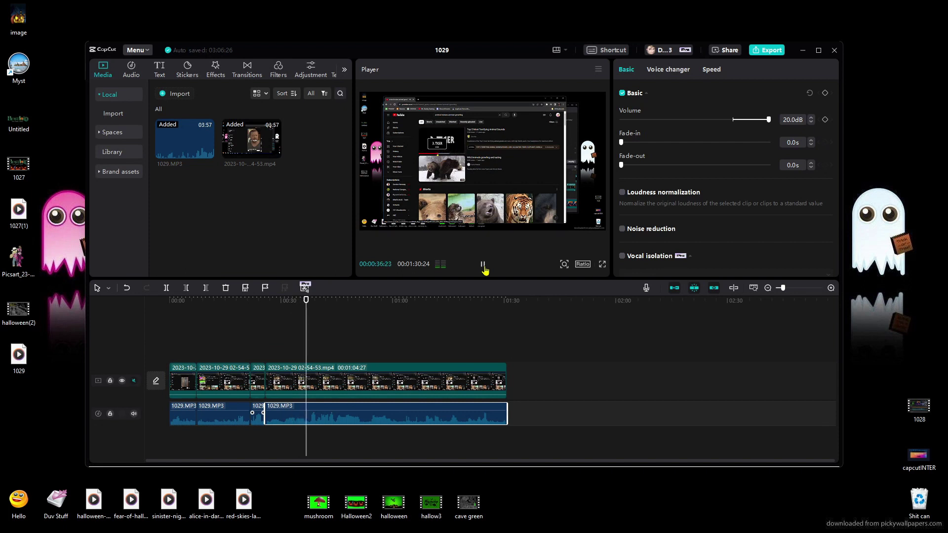
left_click(483, 266)
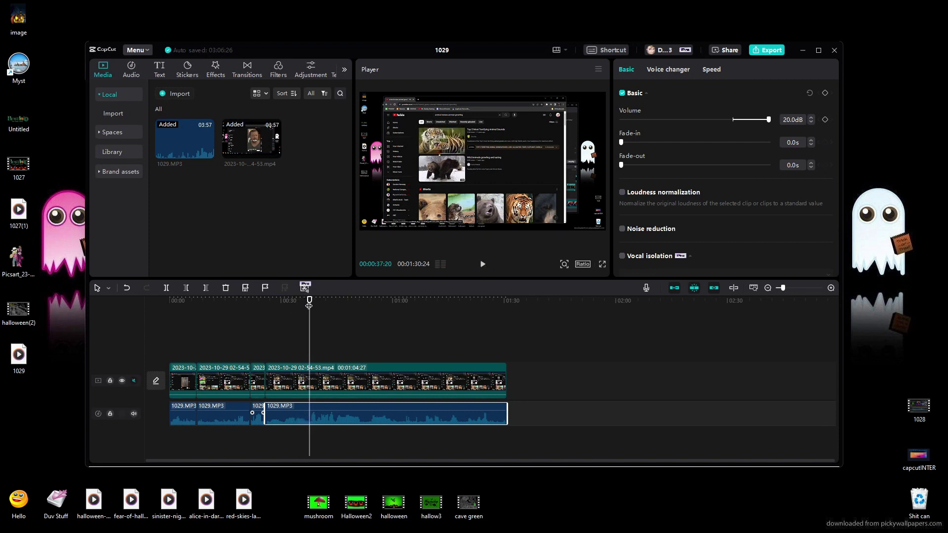
left_click_drag(309, 305, 307, 305)
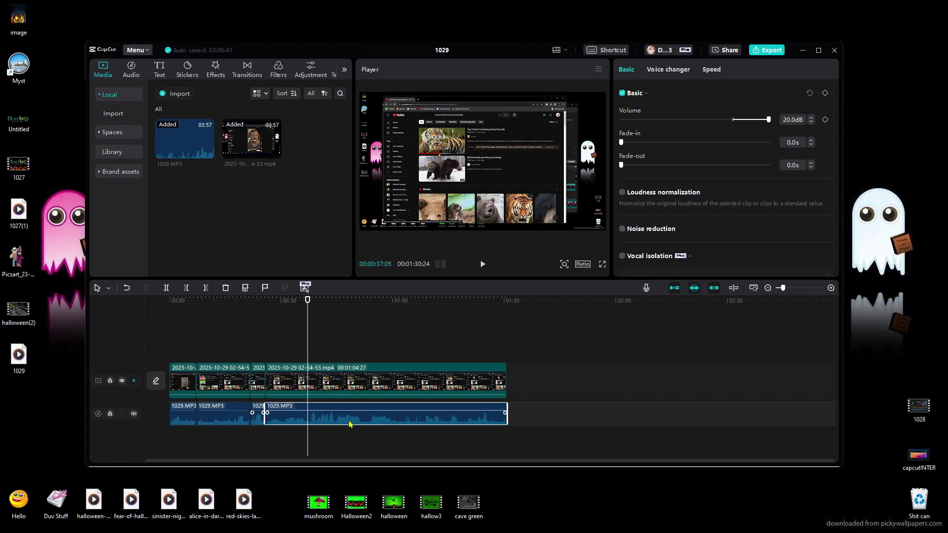
key("ctrl+b")
left_click(380, 383)
key("ctrl+b")
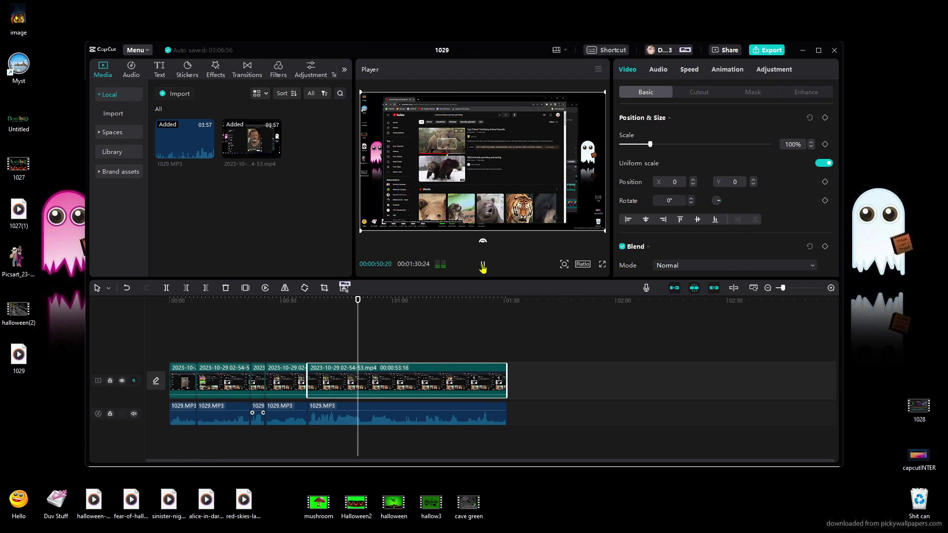
Stop playback at 00:00:52:01 and split the last video and audio segments there
left_click(483, 267)
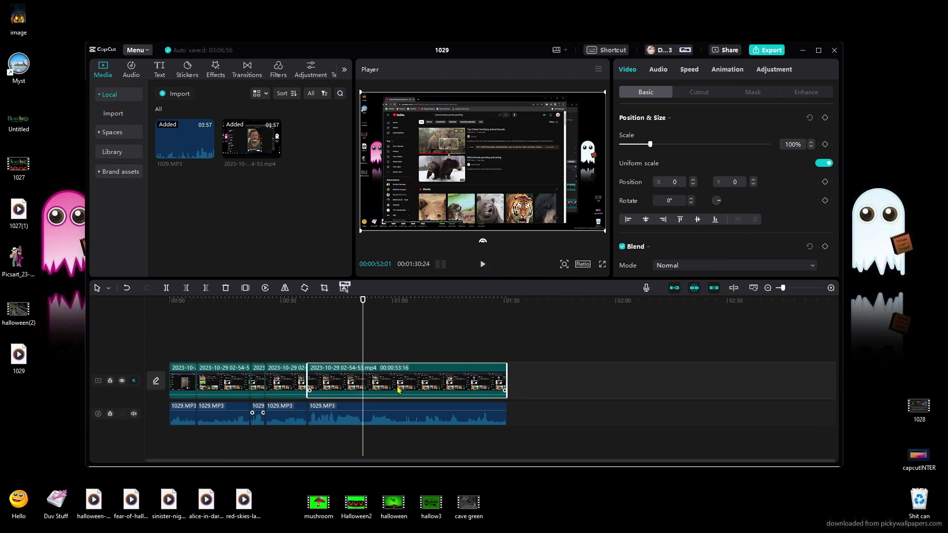
key("ctrl+b")
left_click(394, 422)
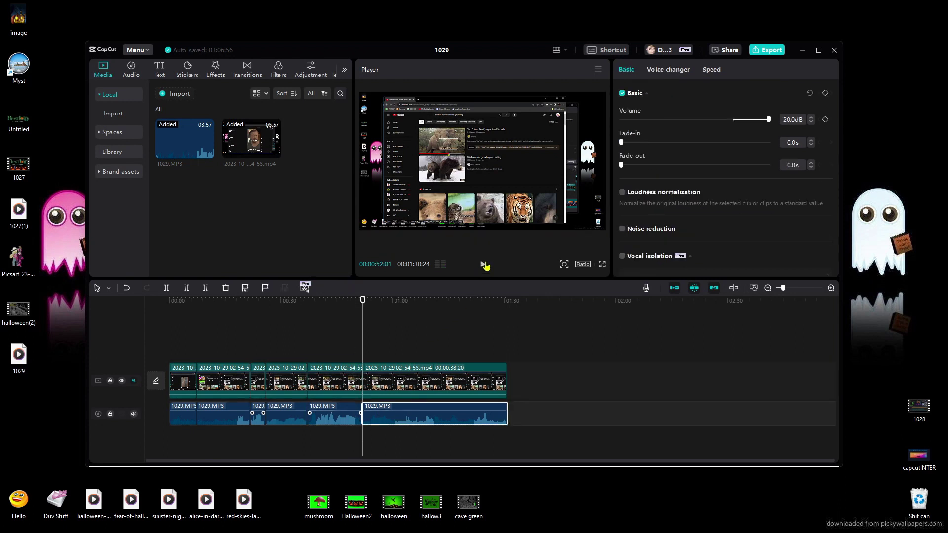
Play the gorilla sound section and split the last audio and video segments at 00:01:14:26
left_click(484, 265)
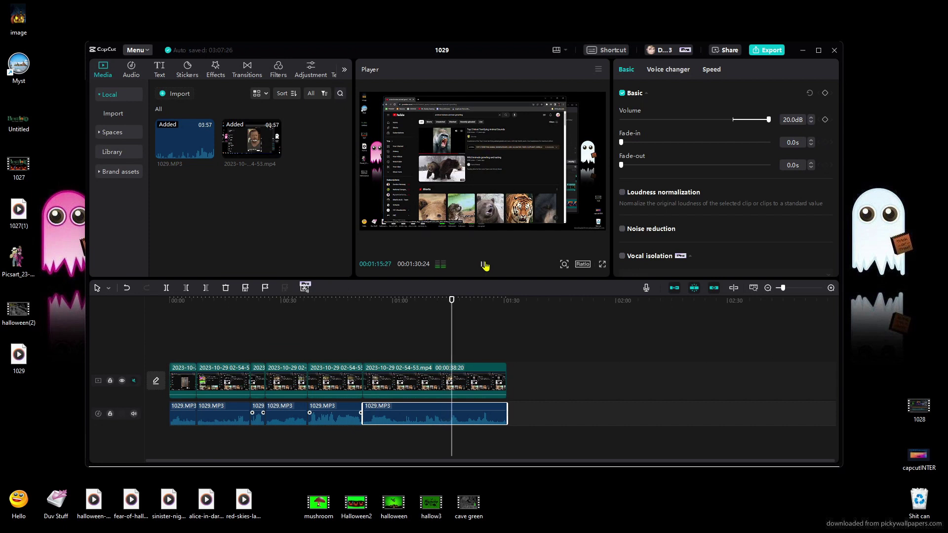
left_click(484, 265)
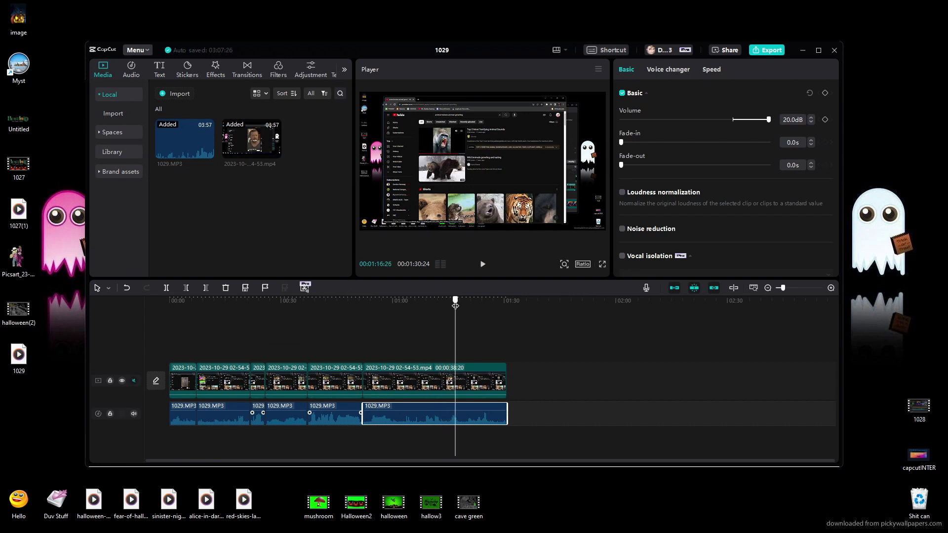
left_click_drag(455, 306, 448, 307)
key("ctrl+b")
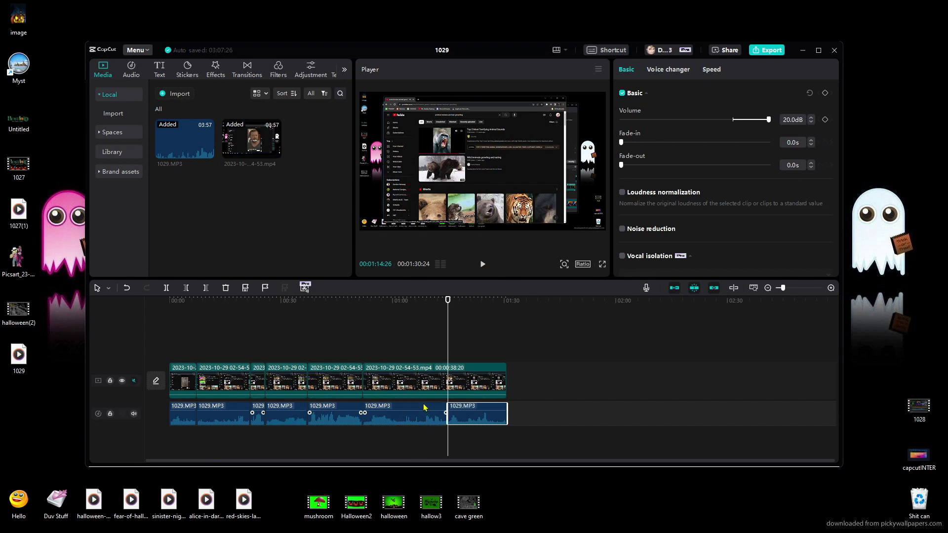
left_click(425, 389)
key("ctrl+b")
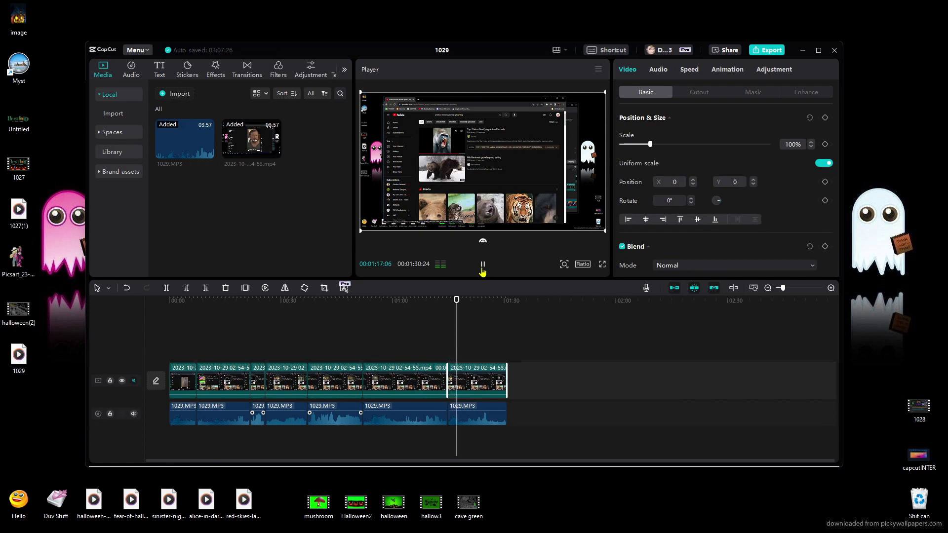
Play on to 00:01:19:04 and split the last video and audio segments at that point
left_click(483, 269)
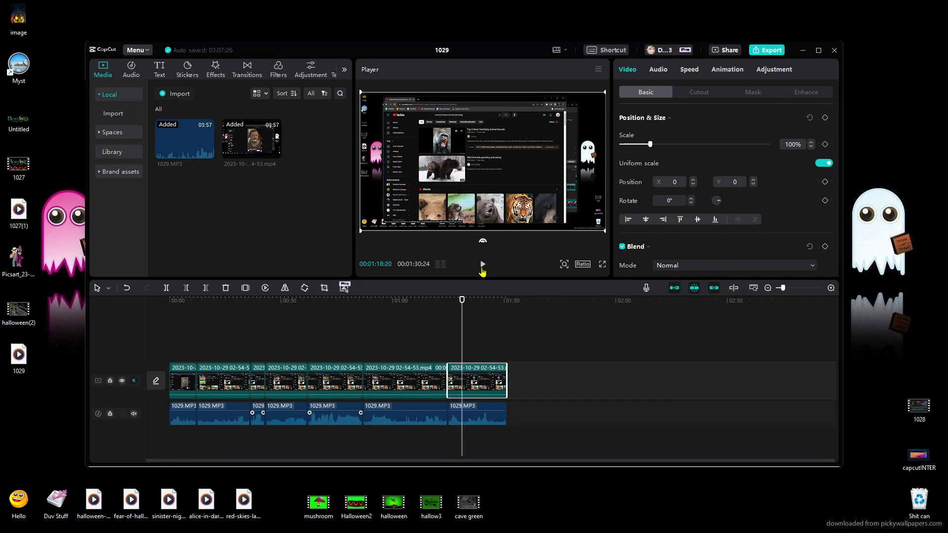
left_click(482, 269)
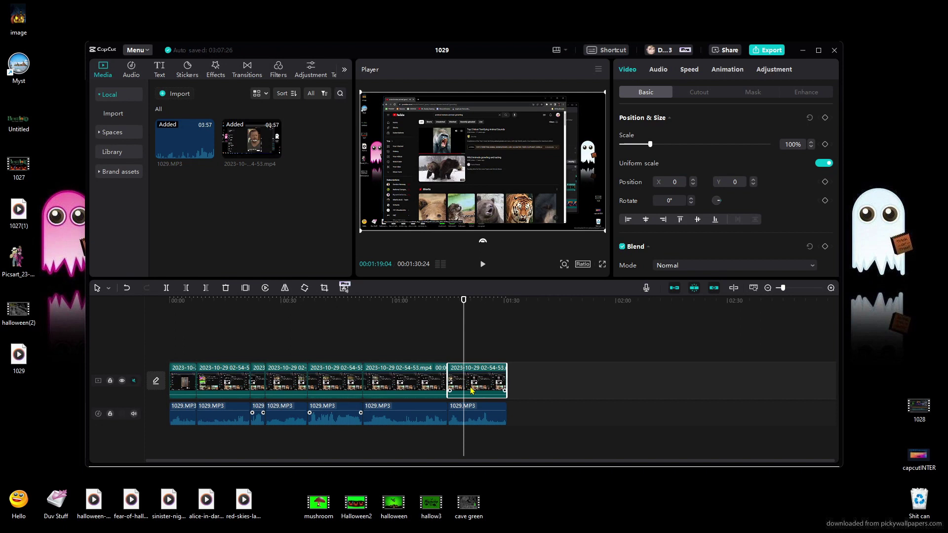
key("ctrl+b")
left_click(456, 428)
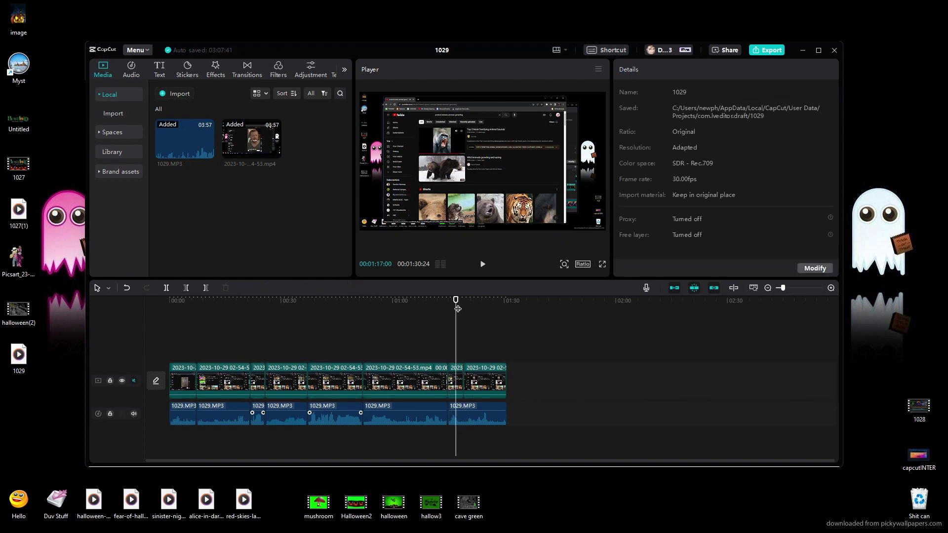
left_click_drag(456, 303, 463, 302)
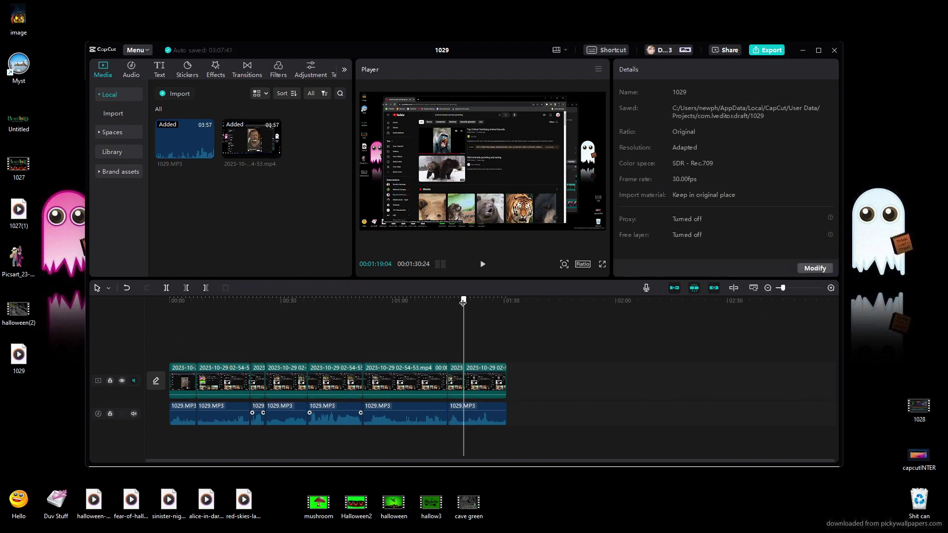
left_click(473, 423)
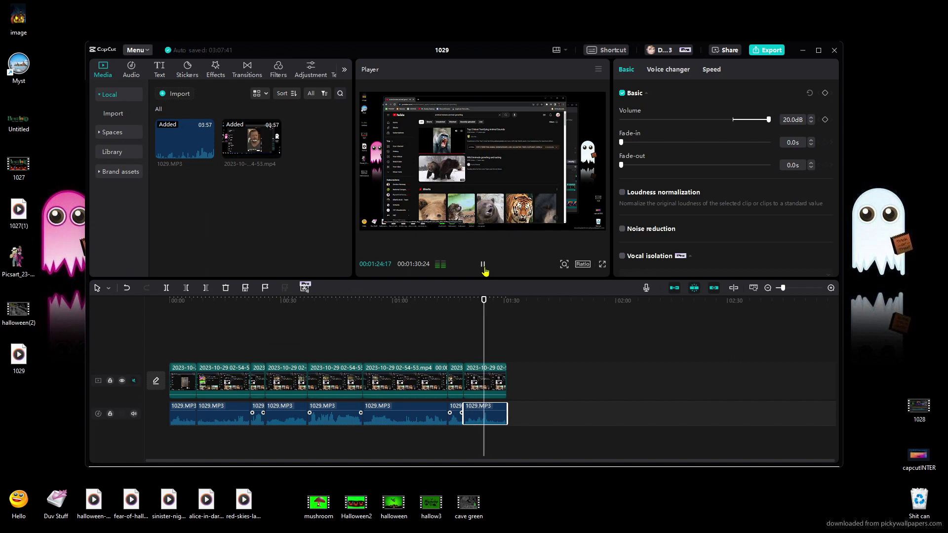
Listen to the final segment, then delete it from both the video and audio tracks
left_click(484, 266)
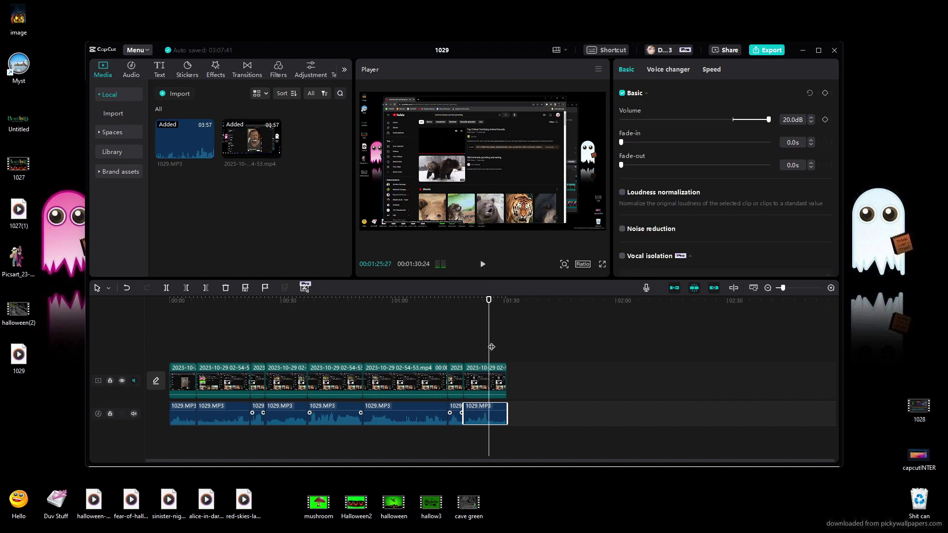
left_click(496, 378)
key("Delete")
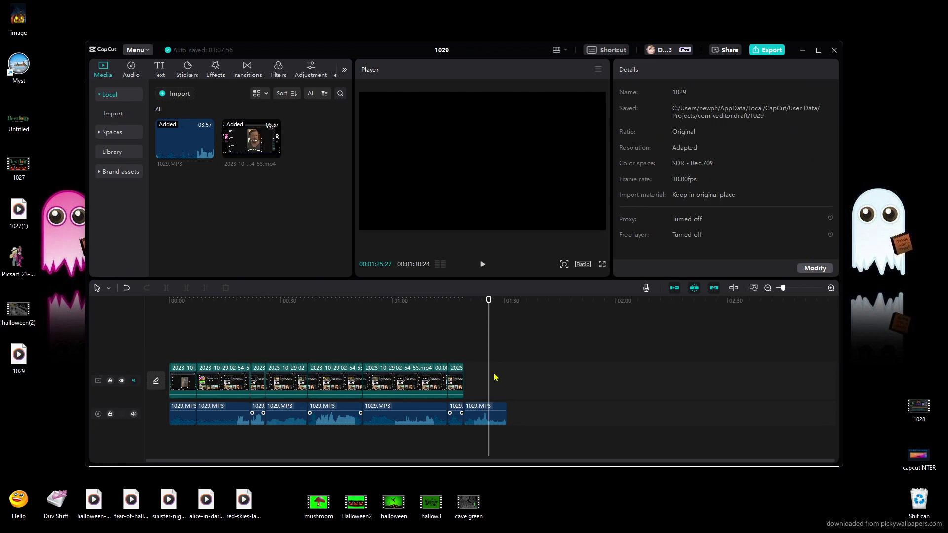
left_click(493, 418)
key("Delete")
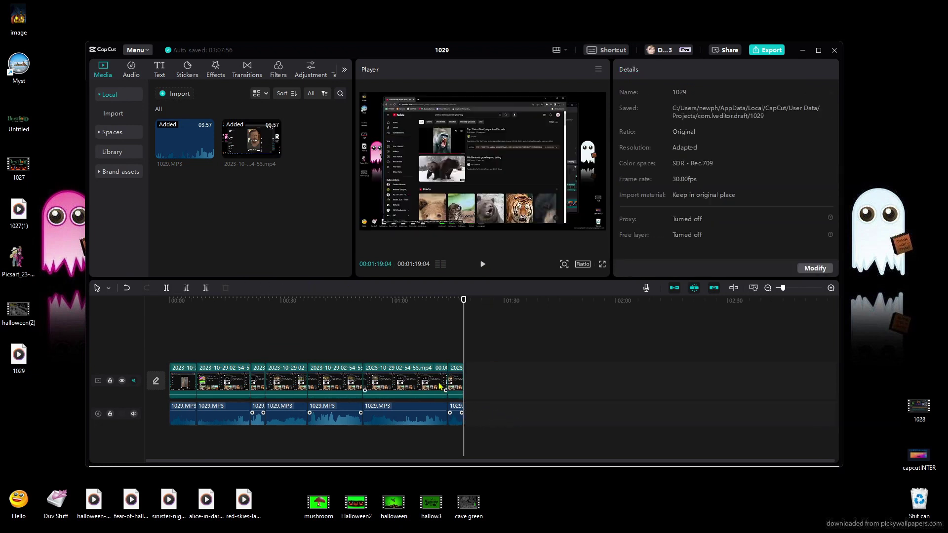
Replay the sixth segment, split its audio and video at 00:01:01:24, and delete the part after the split on both tracks
left_click(367, 345)
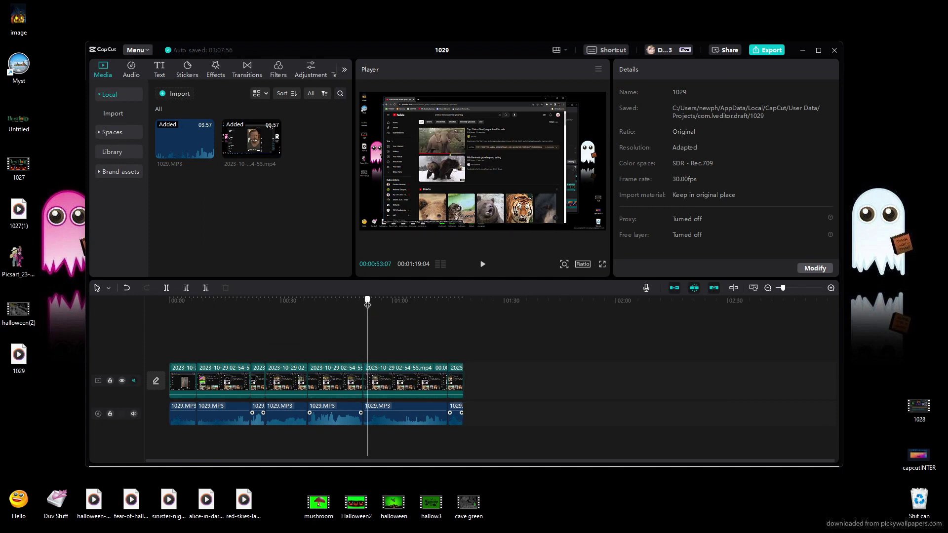
left_click_drag(366, 309, 363, 309)
left_click(488, 265)
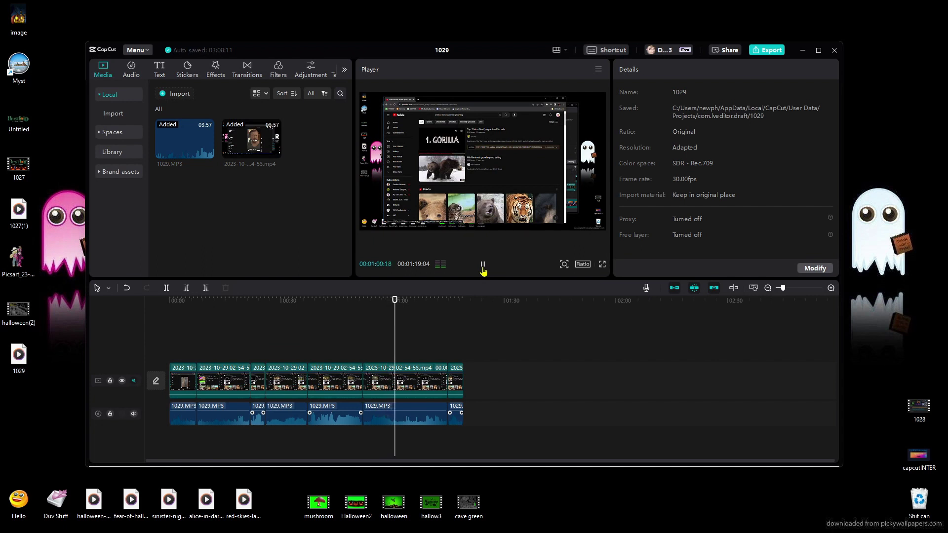
left_click(483, 267)
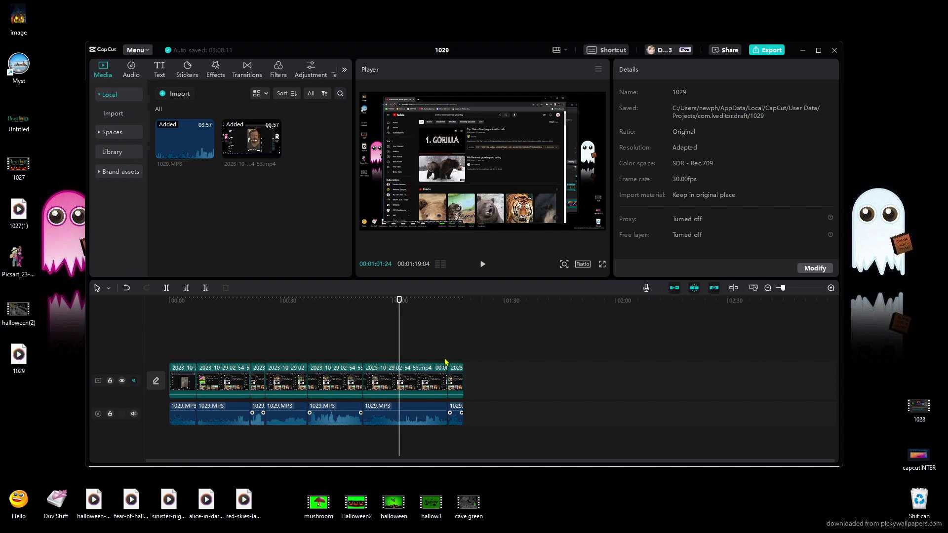
left_click(422, 425)
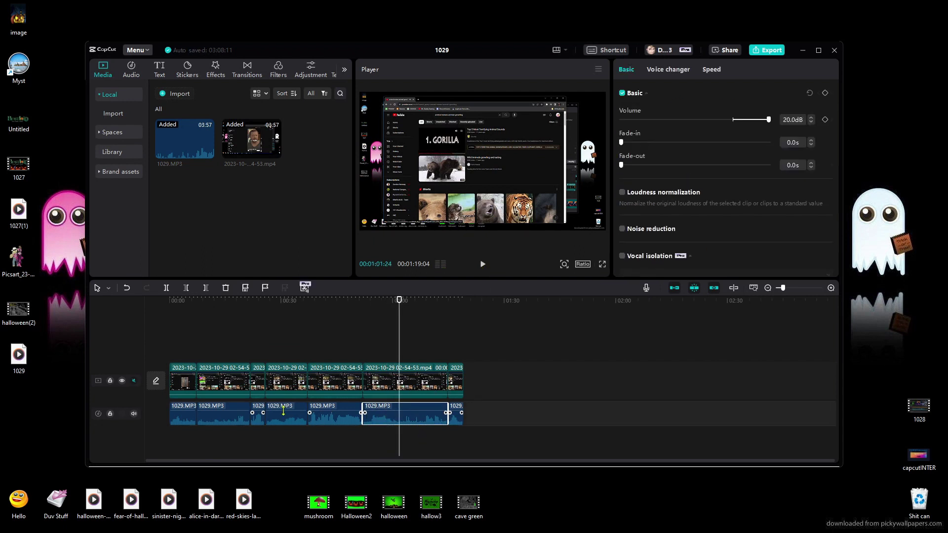
left_click(166, 289)
key("Delete")
left_click(417, 386)
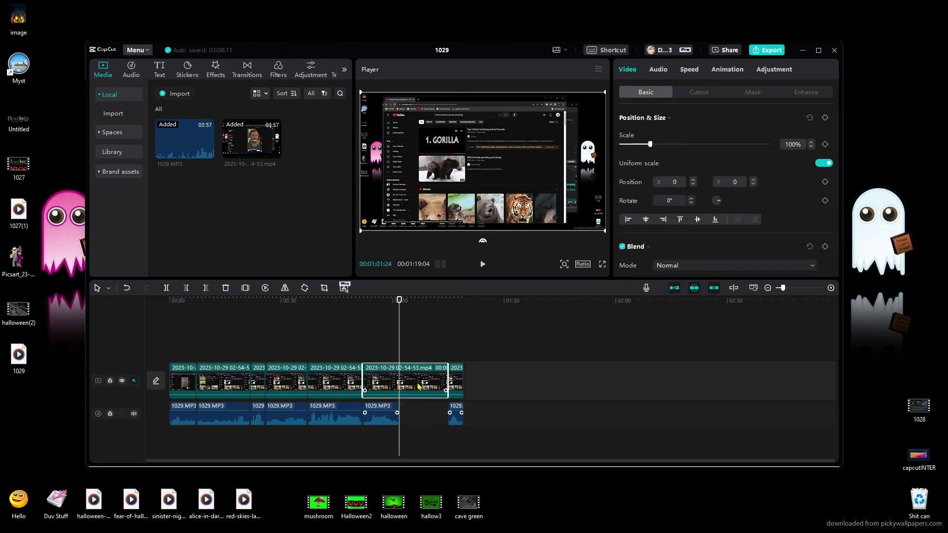
left_click(167, 288)
key("Delete")
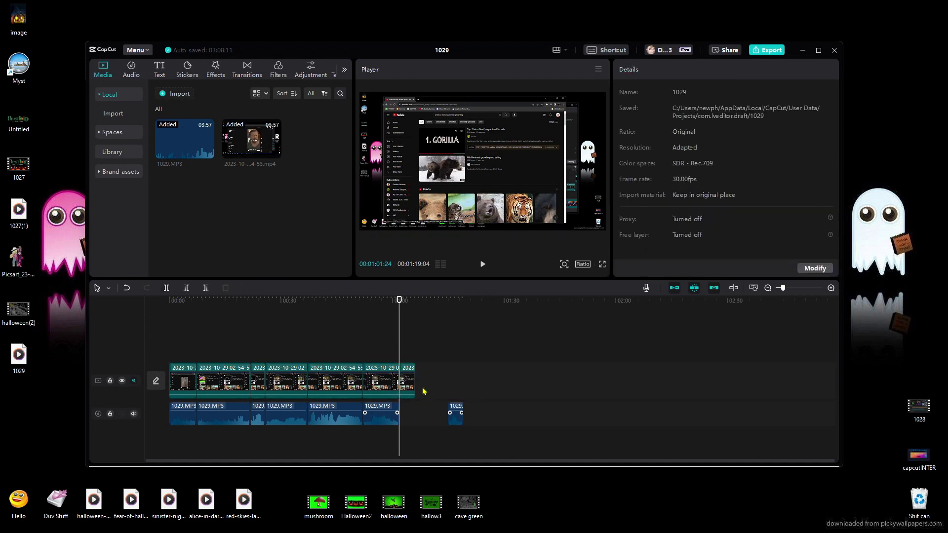
Move the last audio segment directly after the preceding one and delete all video segments from the timeline
left_click_drag(459, 410, 408, 410)
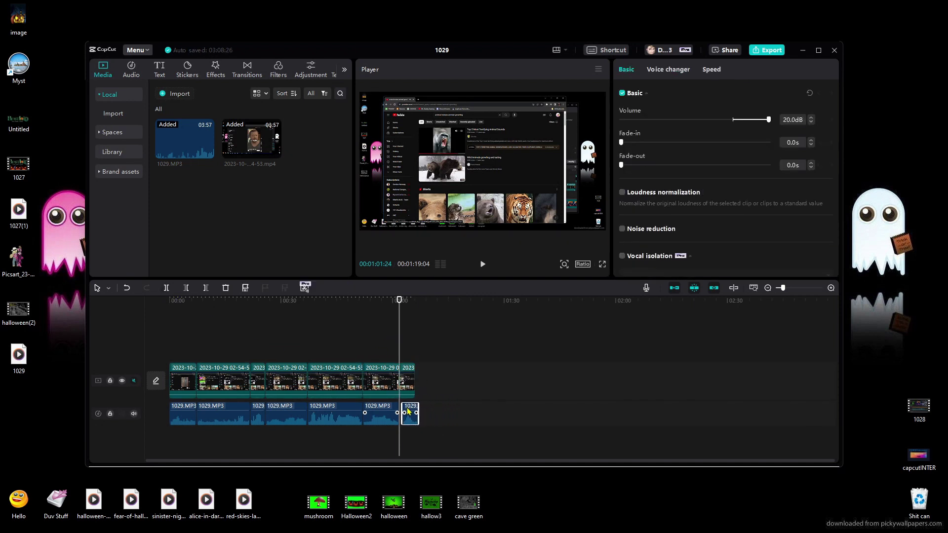
left_click(409, 383)
left_click_drag(444, 377, 163, 390)
key("Delete")
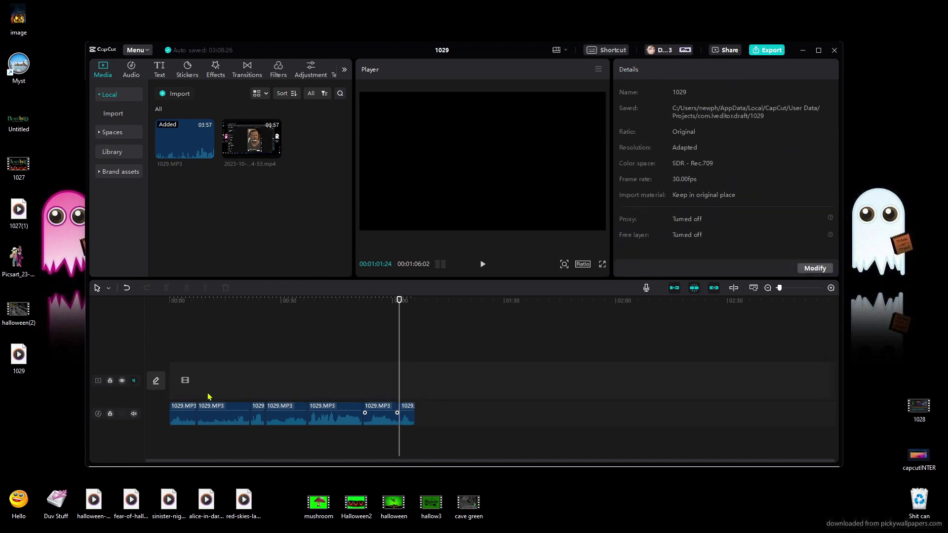
Play the audio from the timeline start and delete the second audio segment
left_click_drag(397, 306, 167, 321)
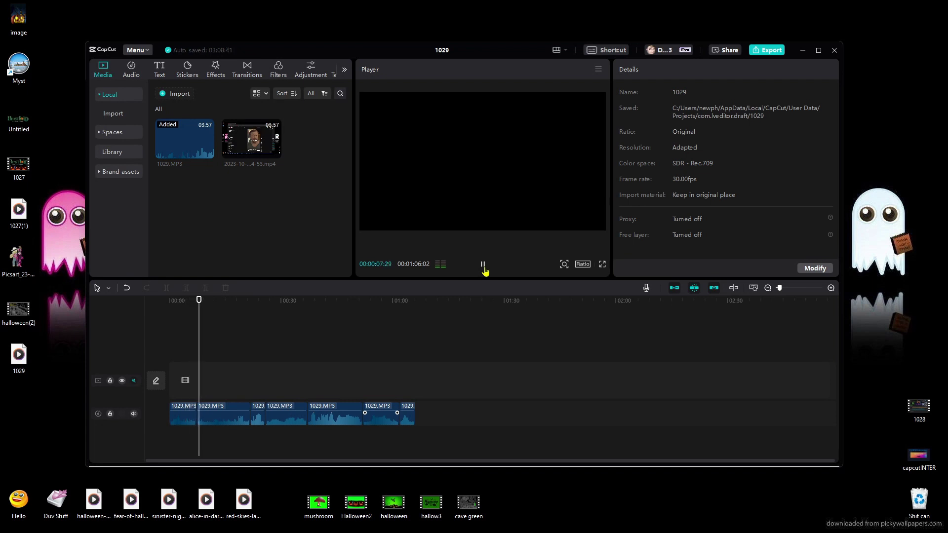
left_click(233, 418)
key("Delete")
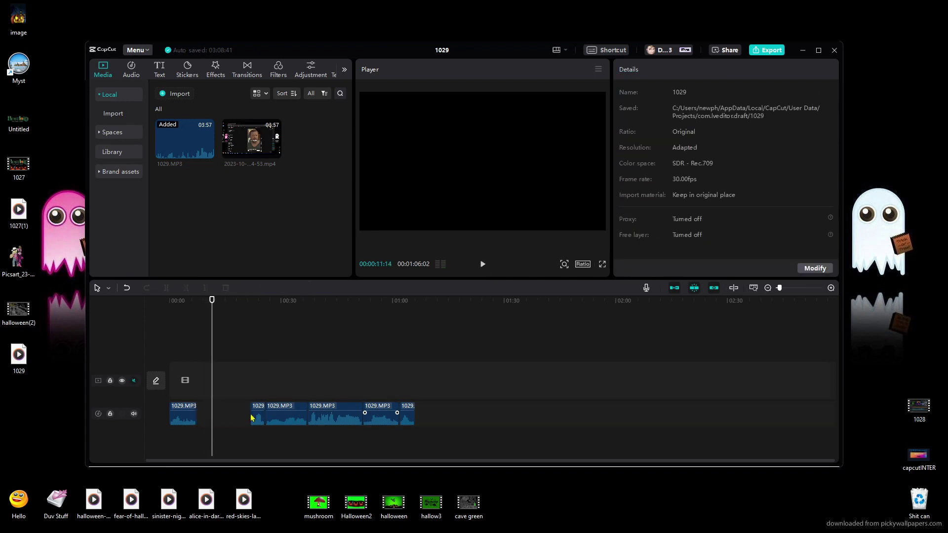
Listen through the second and third audio segments, then split the third segment at 00:00:30:09
left_click_drag(213, 301, 247, 309)
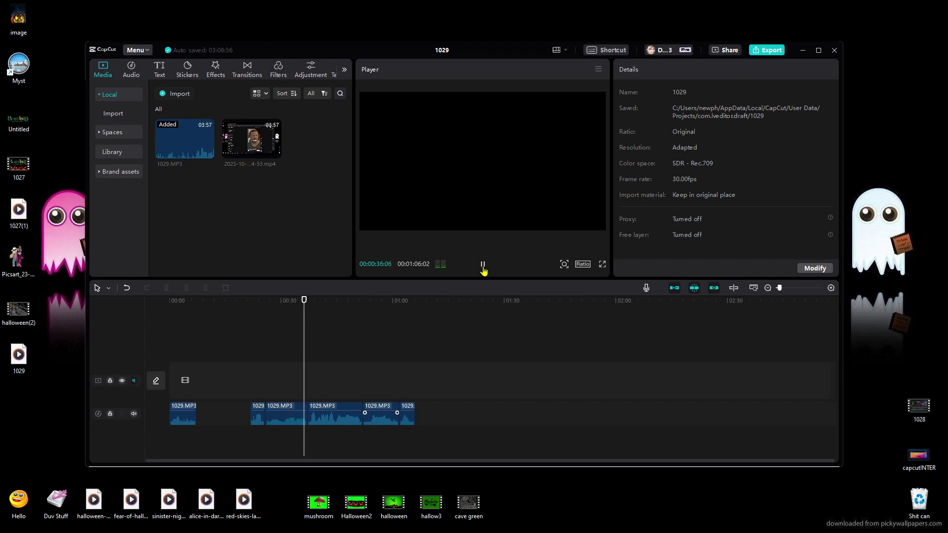
left_click(483, 267)
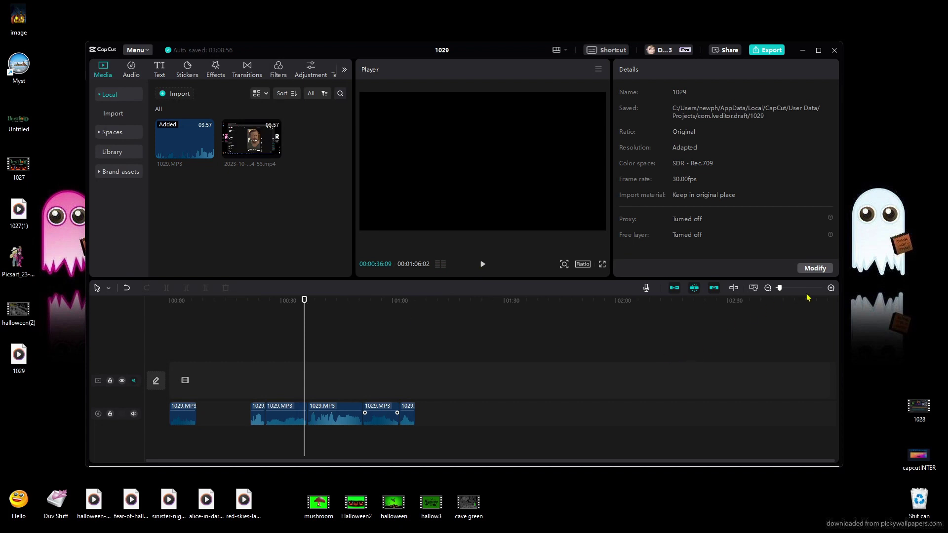
left_click(830, 288)
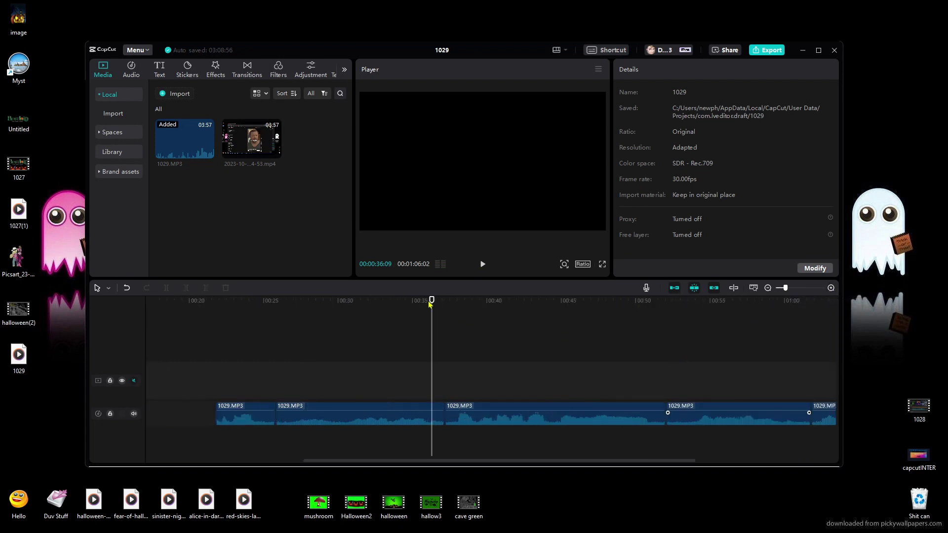
left_click_drag(433, 305, 275, 305)
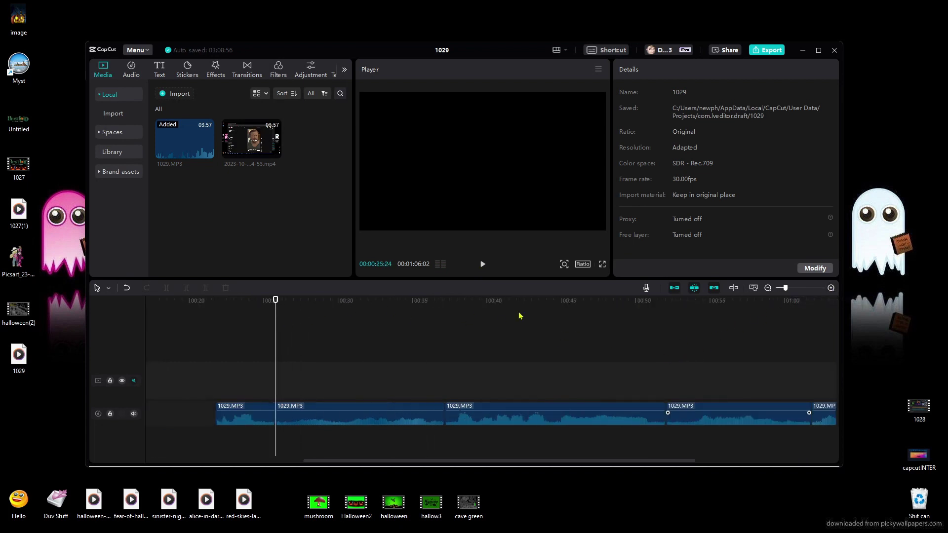
left_click(482, 265)
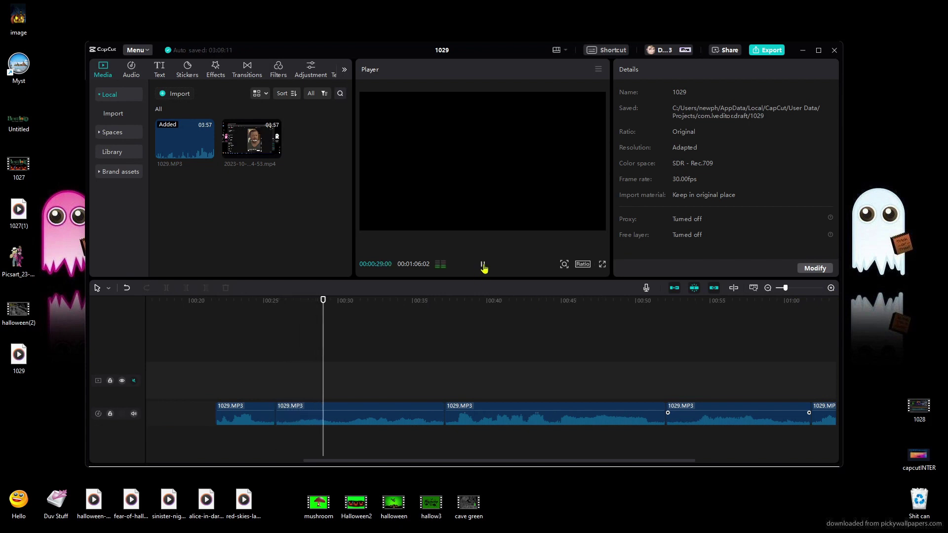
left_click(482, 264)
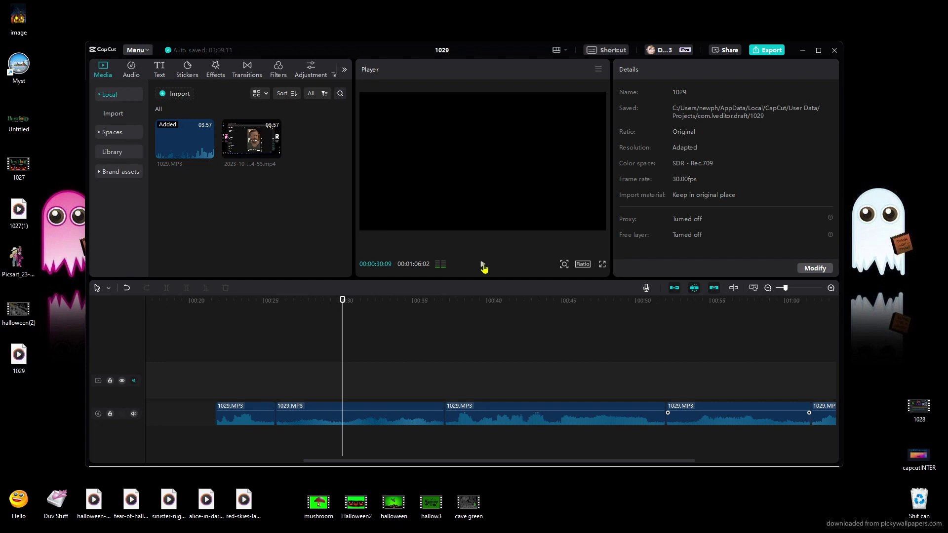
left_click(353, 417)
left_click(167, 287)
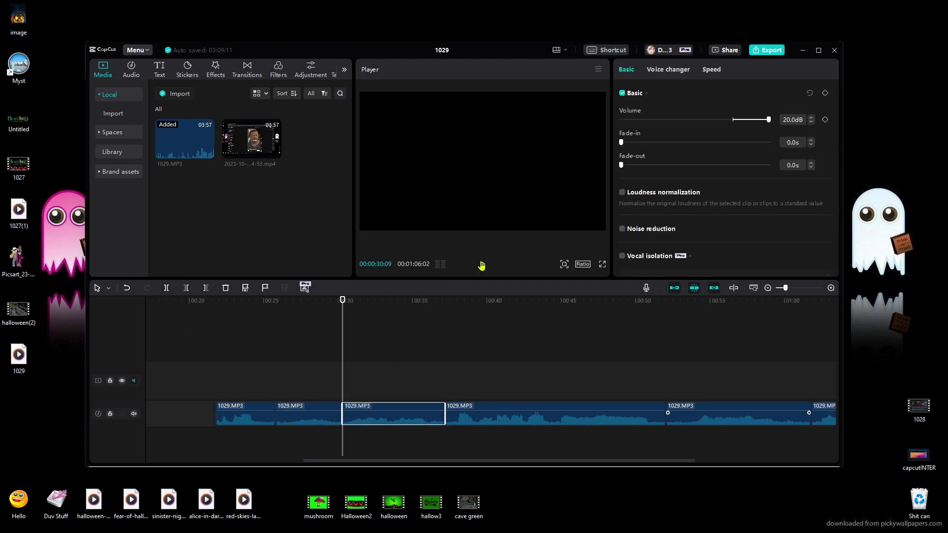
Play the part after the split, split it again at 00:00:33:16, and delete the remainder
left_click(482, 266)
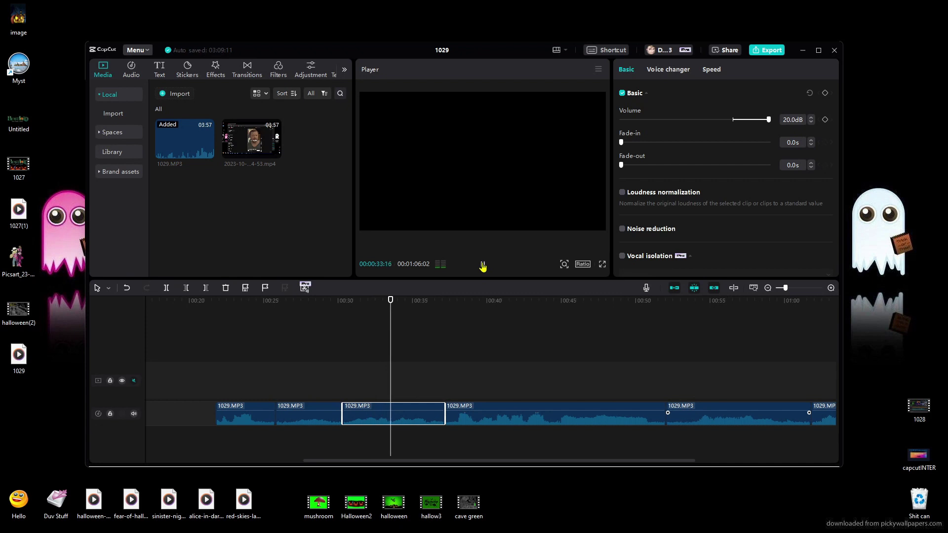
left_click(483, 267)
left_click_drag(395, 304, 391, 305)
left_click(166, 289)
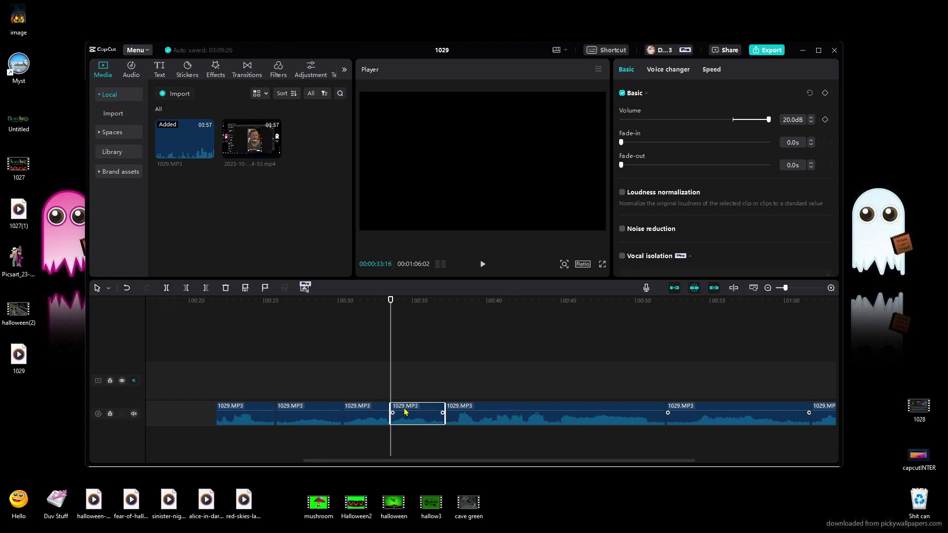
key("Delete")
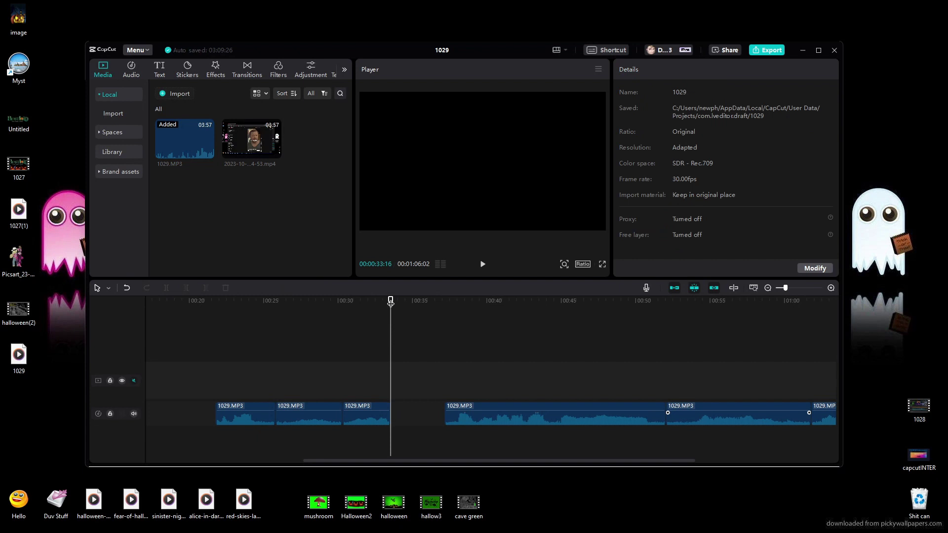
Replay the shortened segment from 00:00:30:09 and move the following audio segment directly after it
left_click_drag(390, 302, 343, 312)
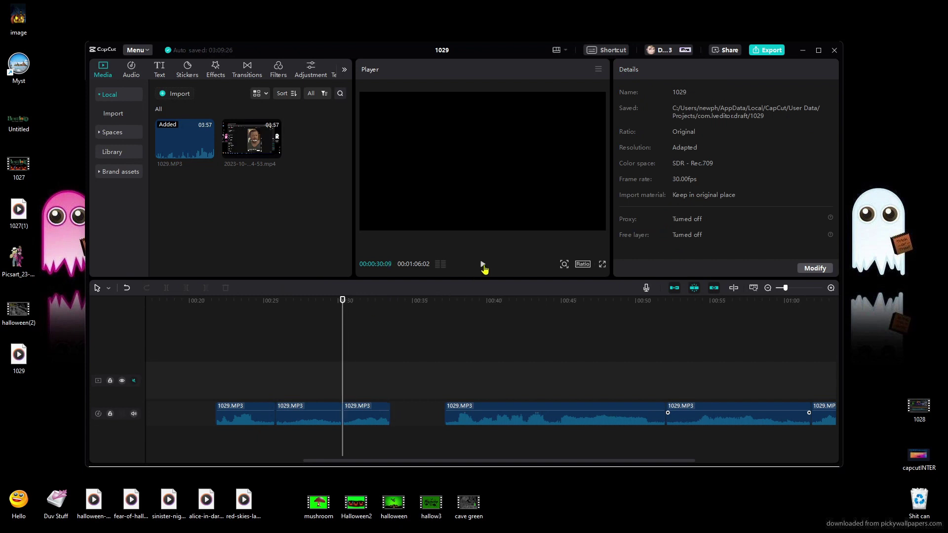
left_click(482, 265)
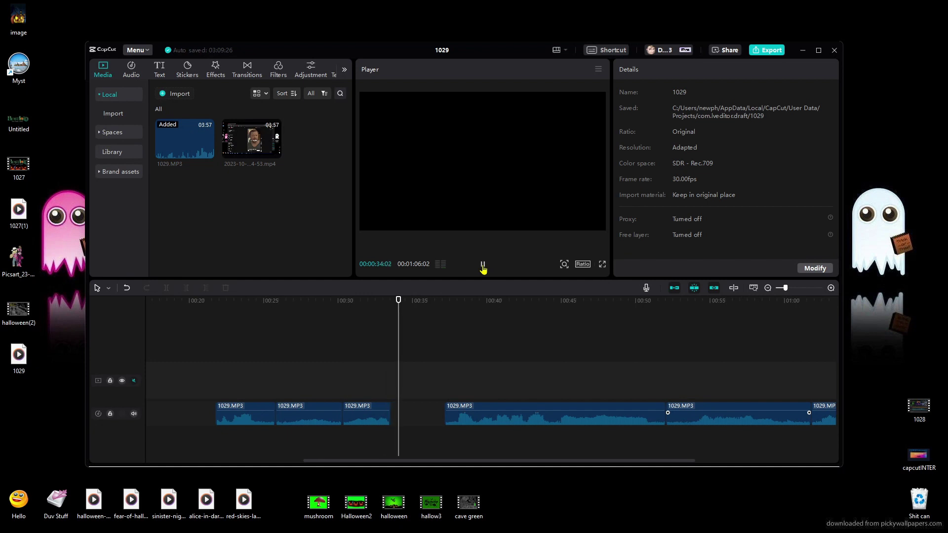
left_click(483, 266)
left_click_drag(498, 426, 444, 426)
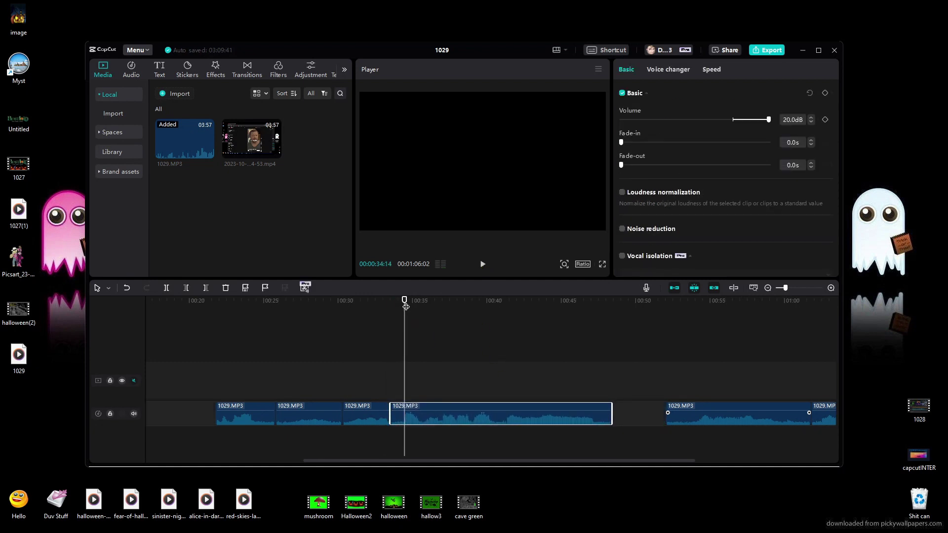
Play the moved audio segment from near its start and split it at 00:00:40:22
left_click_drag(406, 306, 393, 307)
left_click(483, 265)
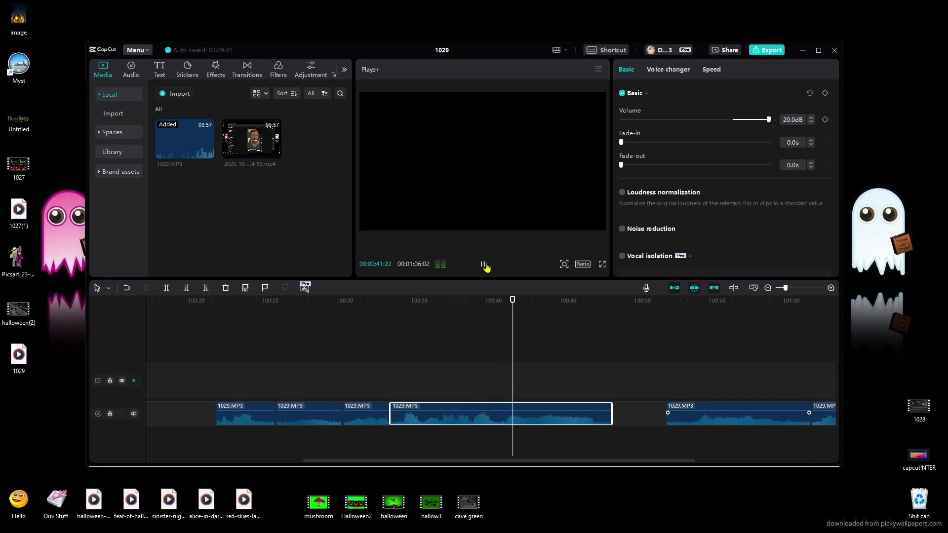
left_click(483, 265)
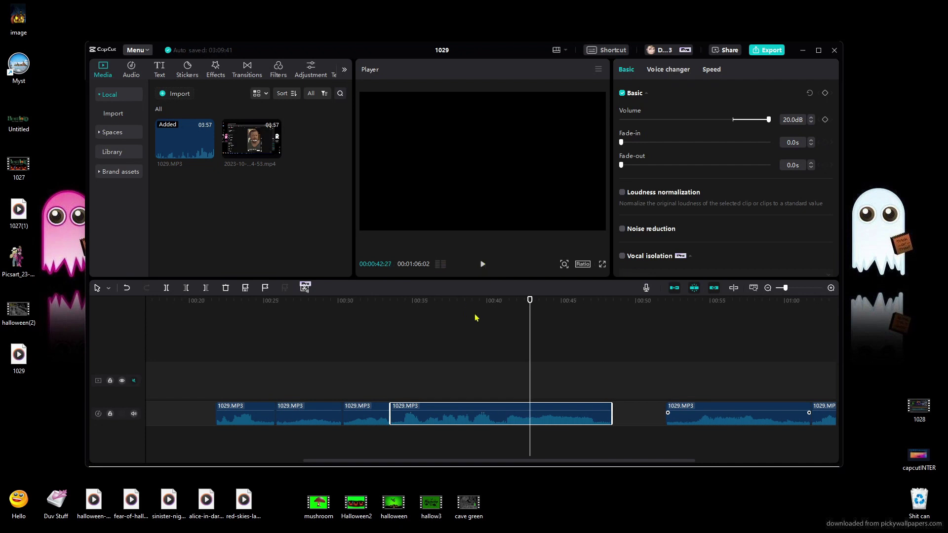
left_click_drag(530, 300, 498, 305)
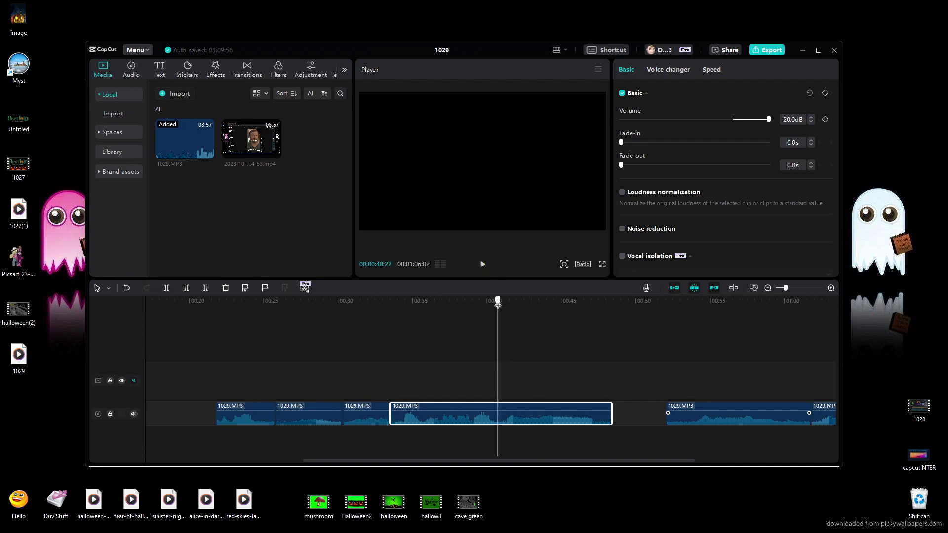
left_click(166, 289)
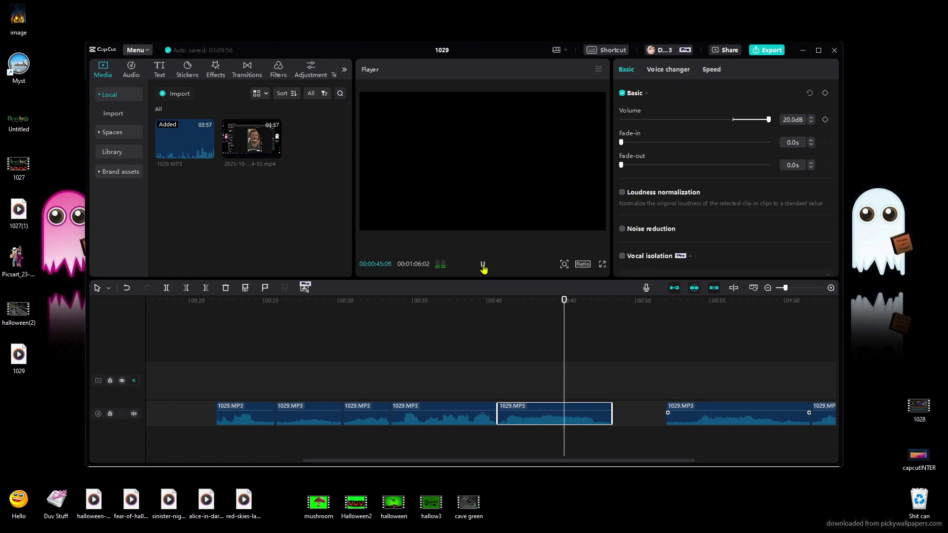
Play the part after the split, trim its end to 00:00:47:11, and move the next audio segment directly after it
left_click(483, 267)
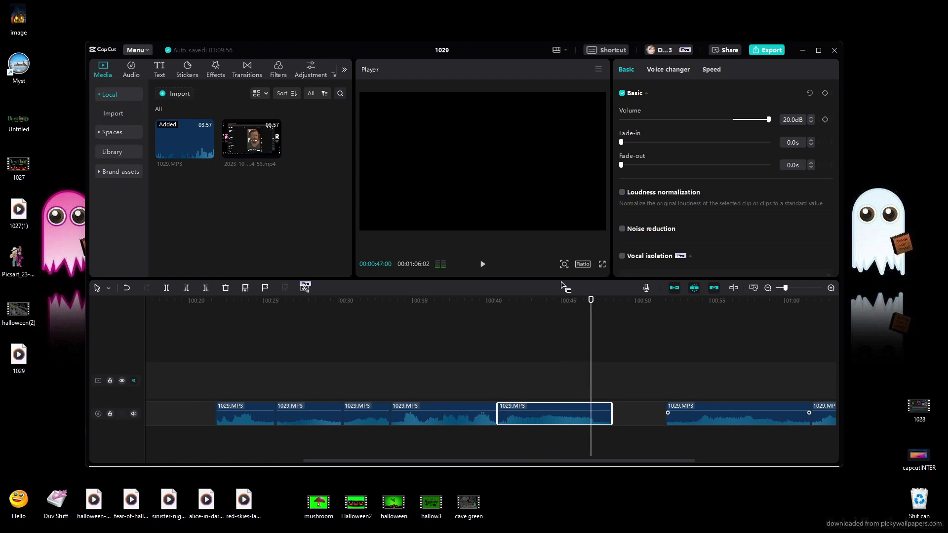
left_click(483, 265)
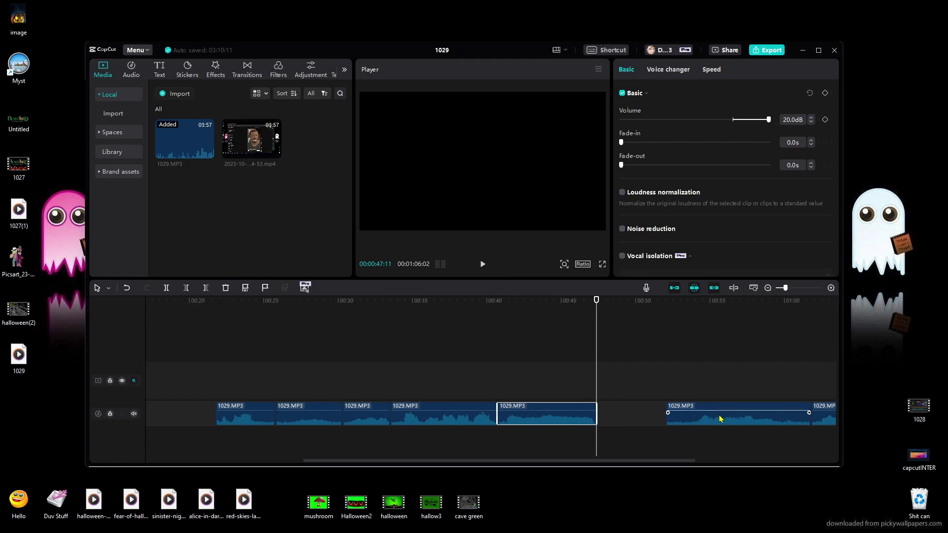
left_click_drag(720, 419, 649, 418)
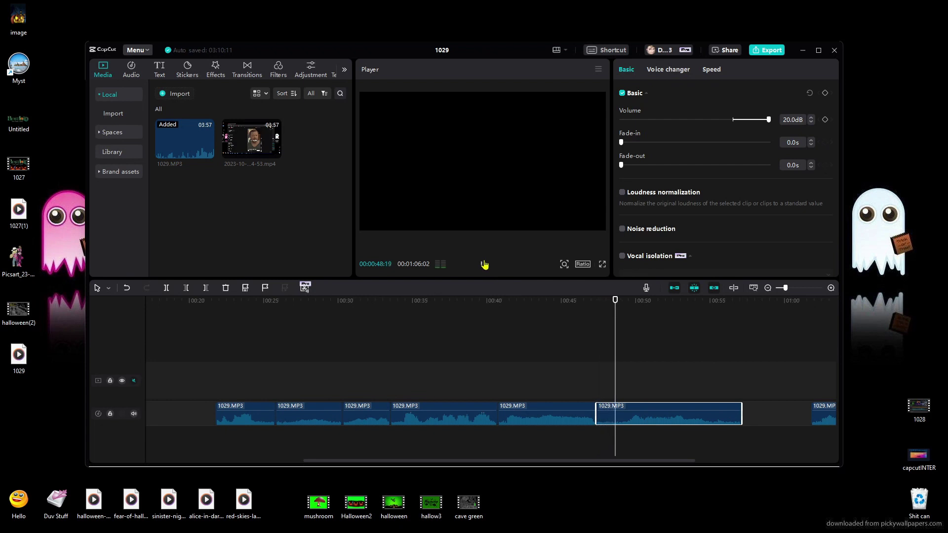
Play the moved audio segment and trim its start to 00:00:50:19
left_click(186, 291)
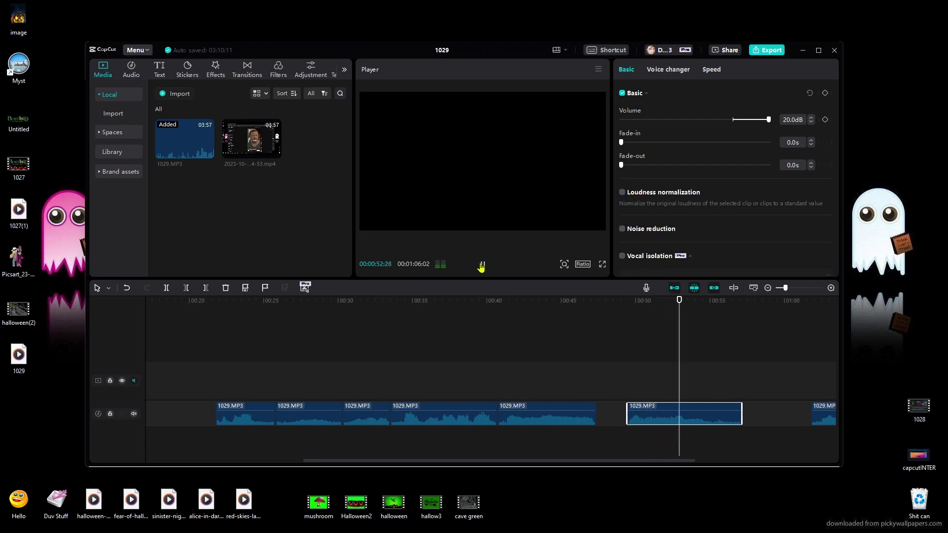
left_click(481, 265)
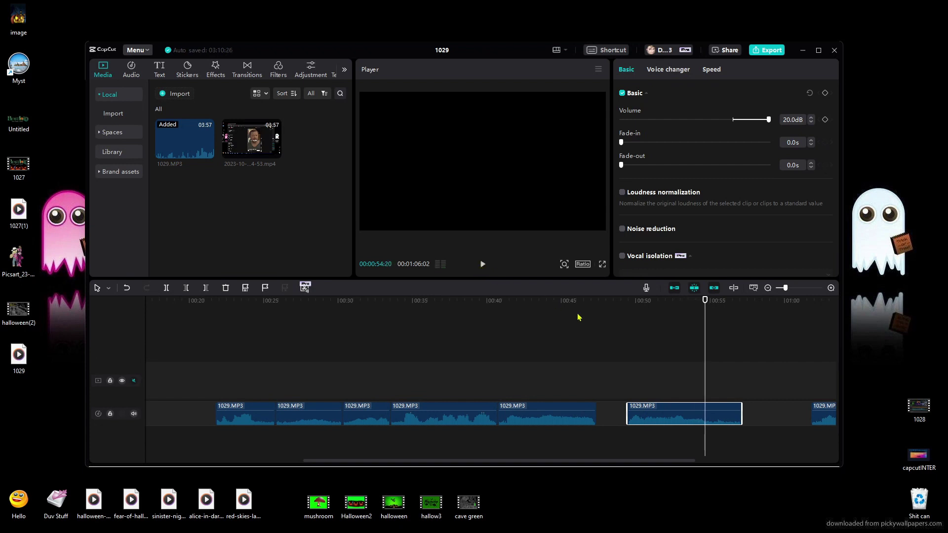
left_click_drag(704, 308, 628, 317)
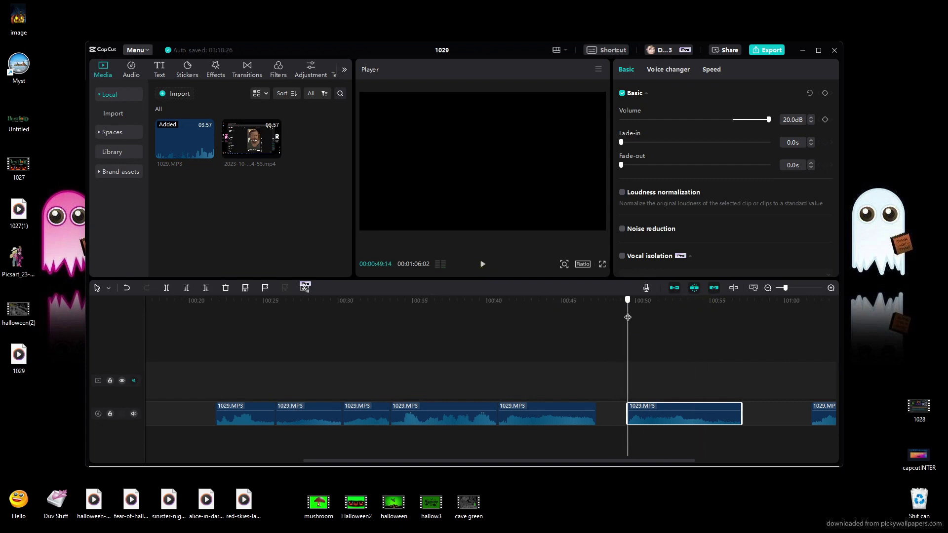
left_click(483, 265)
left_click(483, 265)
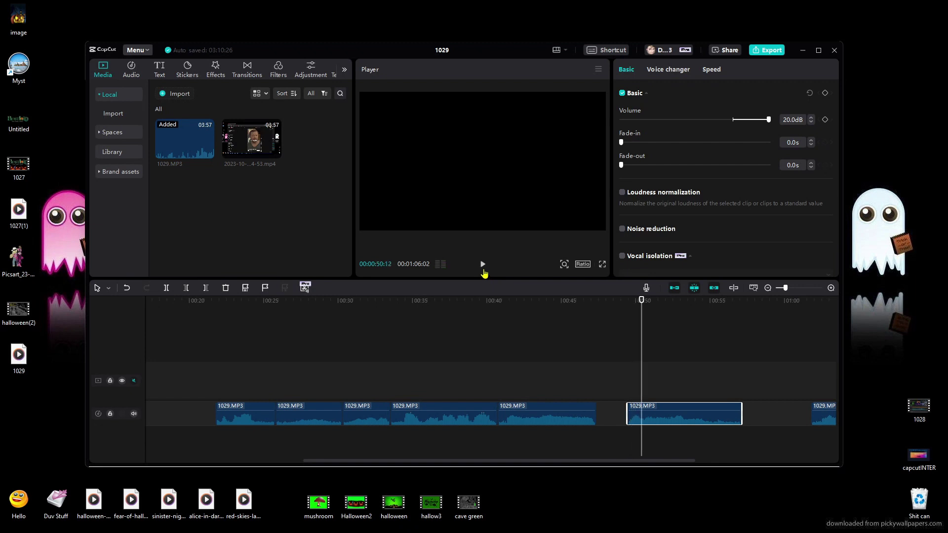
left_click(483, 265)
left_click(482, 265)
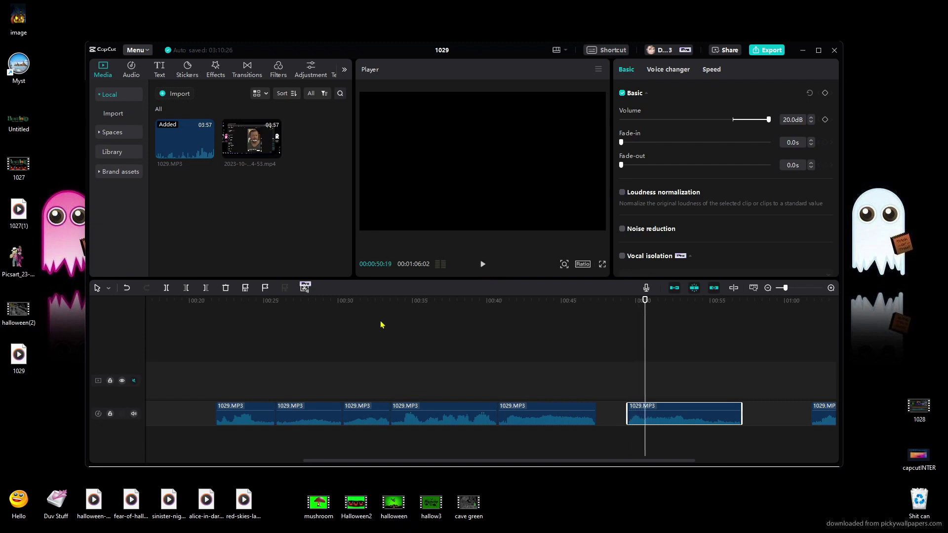
left_click(187, 289)
Trim the end of the selected segment to 00:00:55:17, then move it and the last segment left to close the gaps
left_click(483, 265)
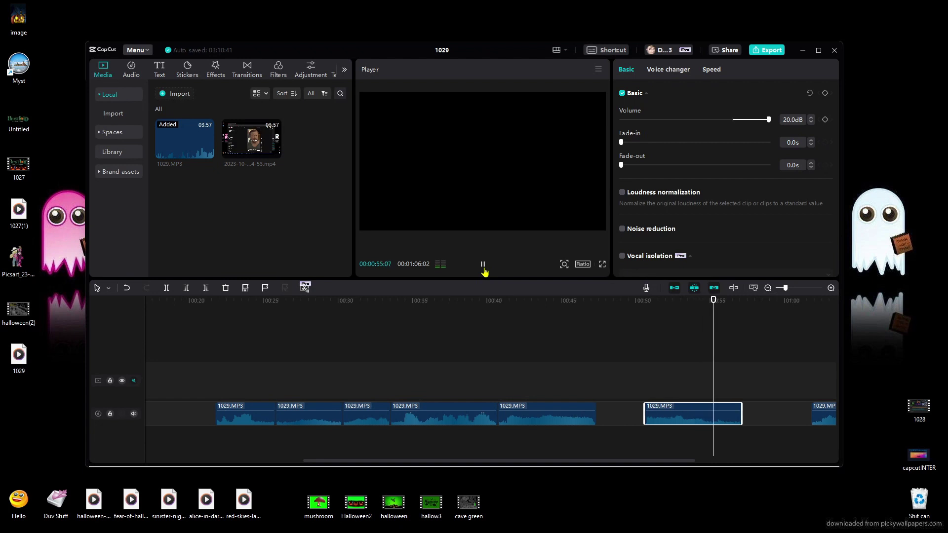
left_click(484, 271)
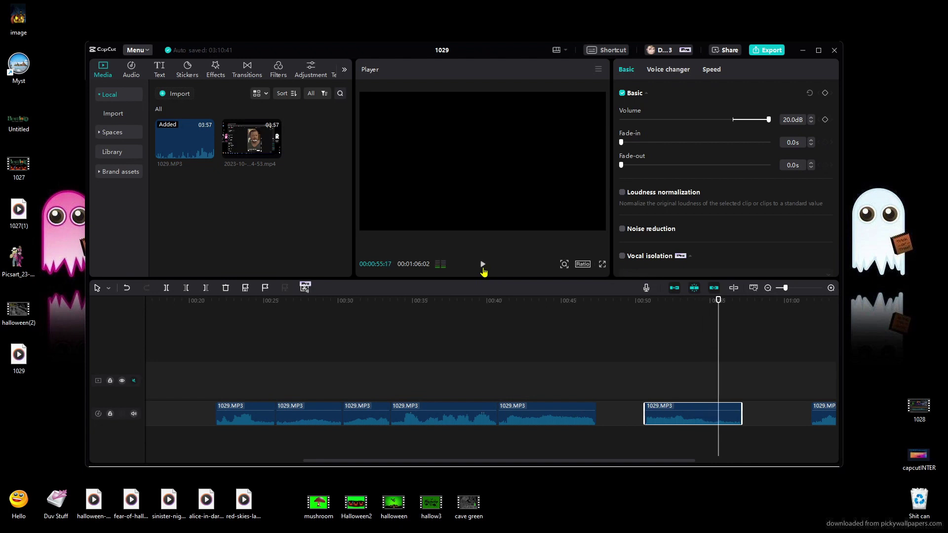
left_click(206, 289)
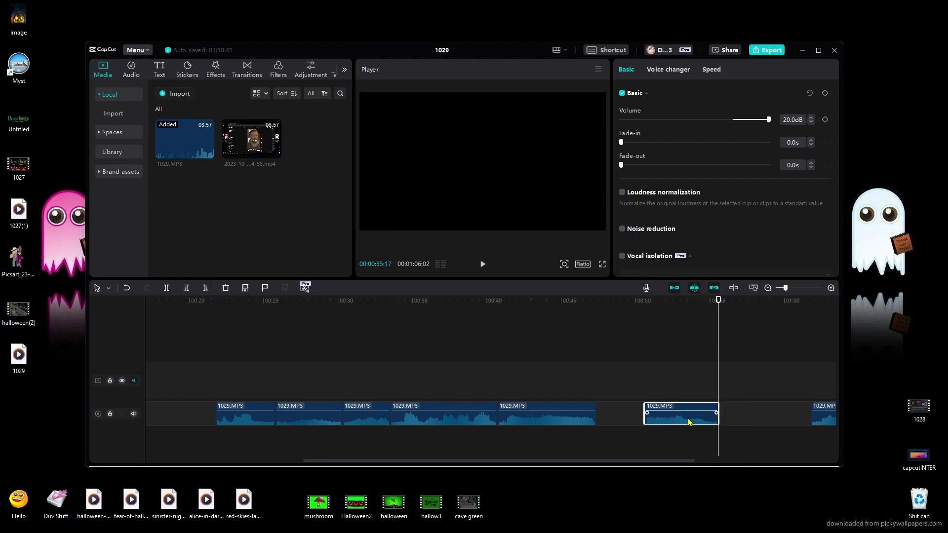
left_click_drag(689, 423, 640, 423)
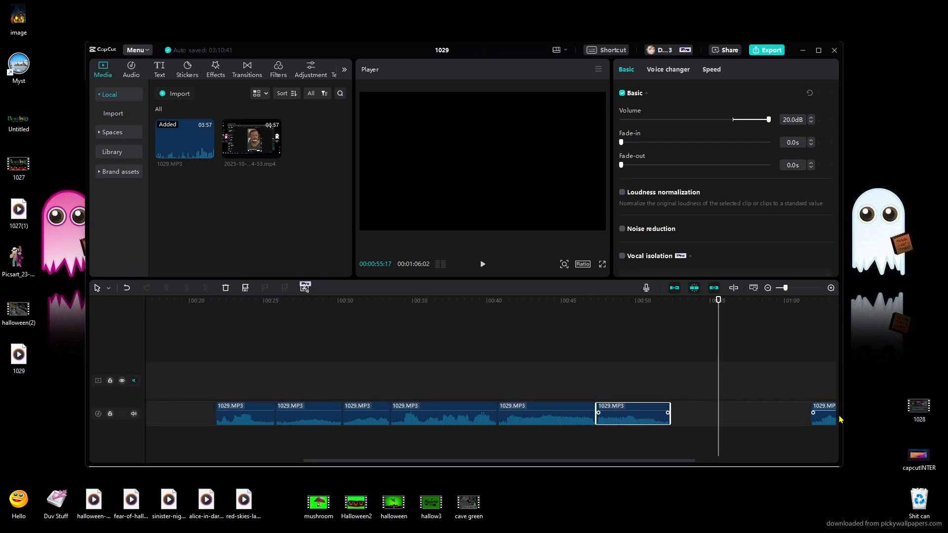
left_click_drag(831, 420, 690, 421)
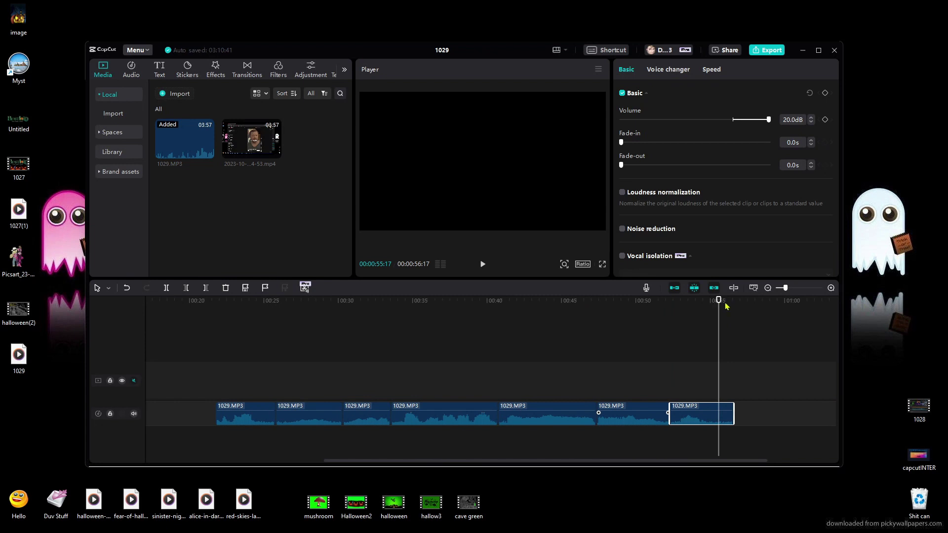
Listen to the last audio segment from 00:00:52:09 and delete it
left_click_drag(718, 305, 670, 301)
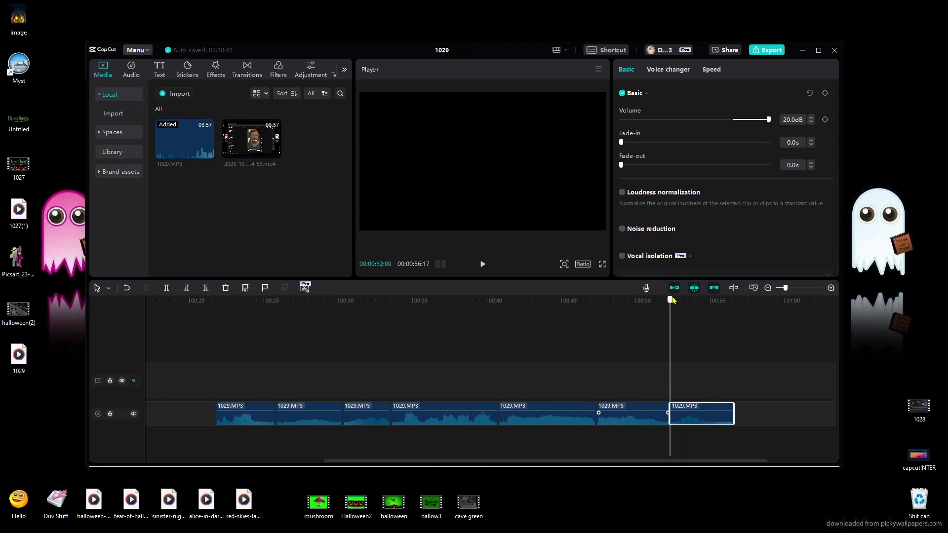
left_click(483, 265)
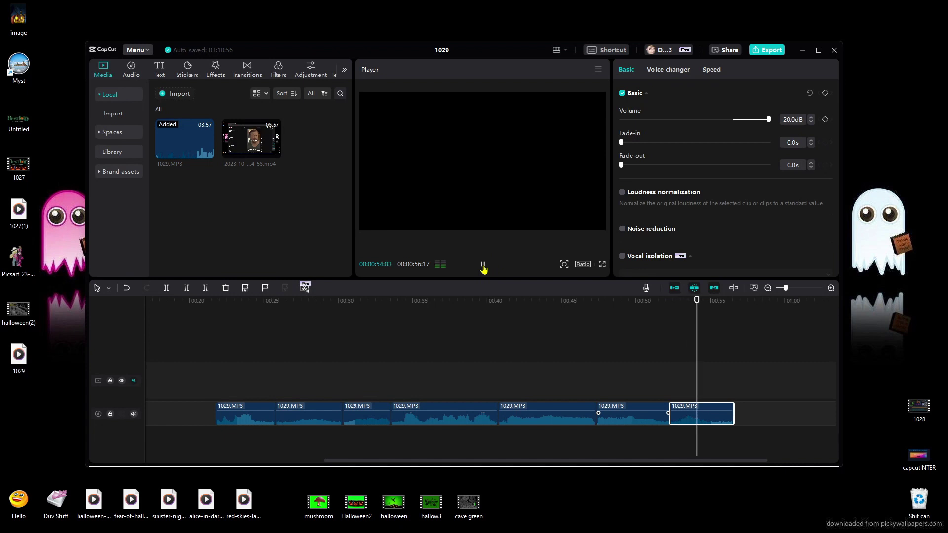
left_click(483, 268)
key("Delete")
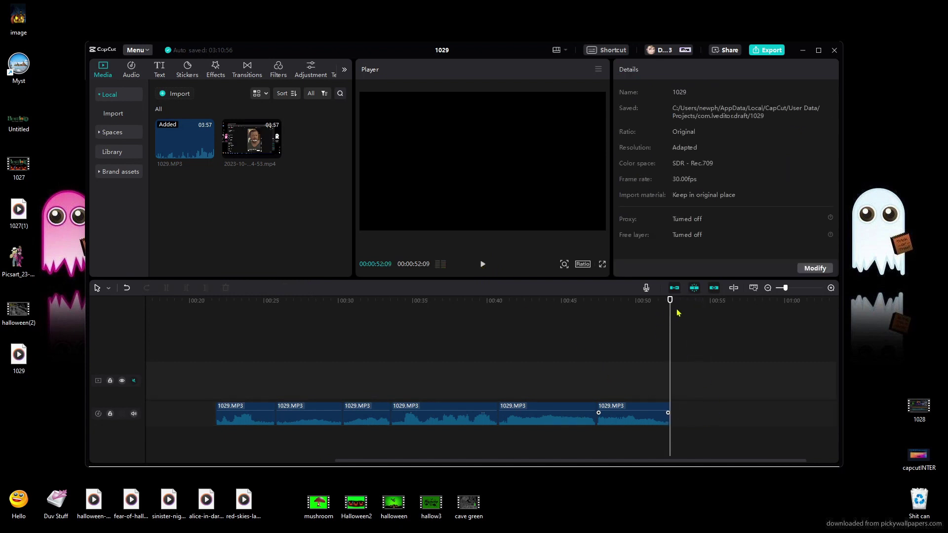
Move the second through fifth audio segments earlier one by one so they follow the first segment without gaps
key("Home")
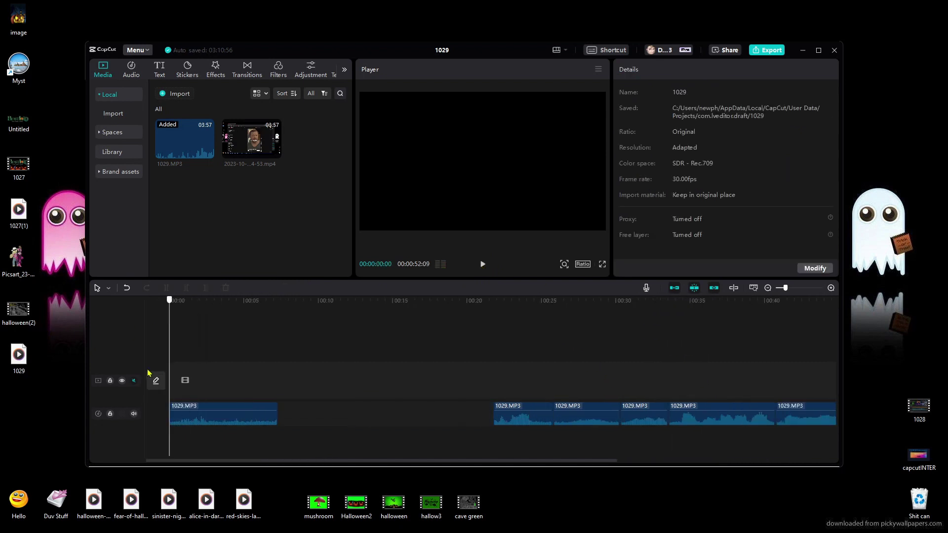
left_click_drag(536, 427, 319, 423)
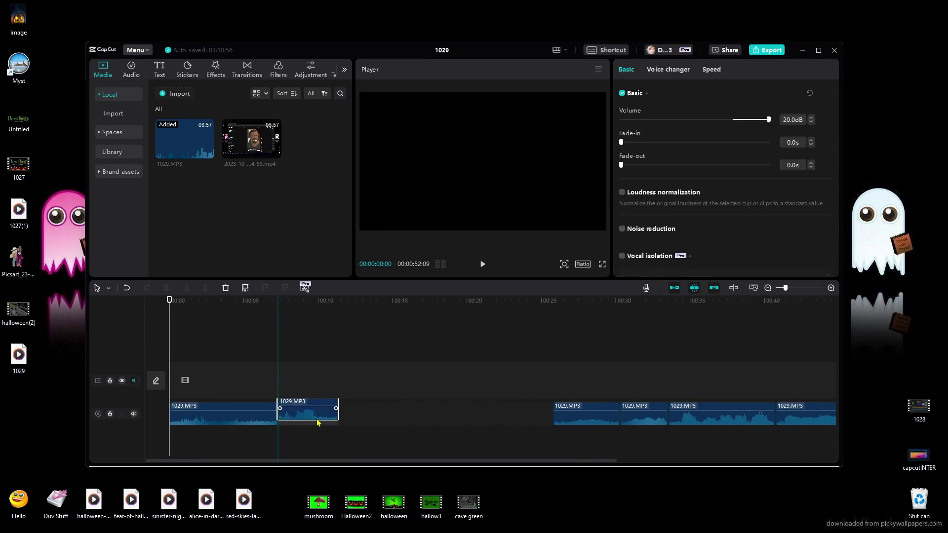
left_click_drag(603, 423, 386, 423)
left_click_drag(663, 425, 446, 423)
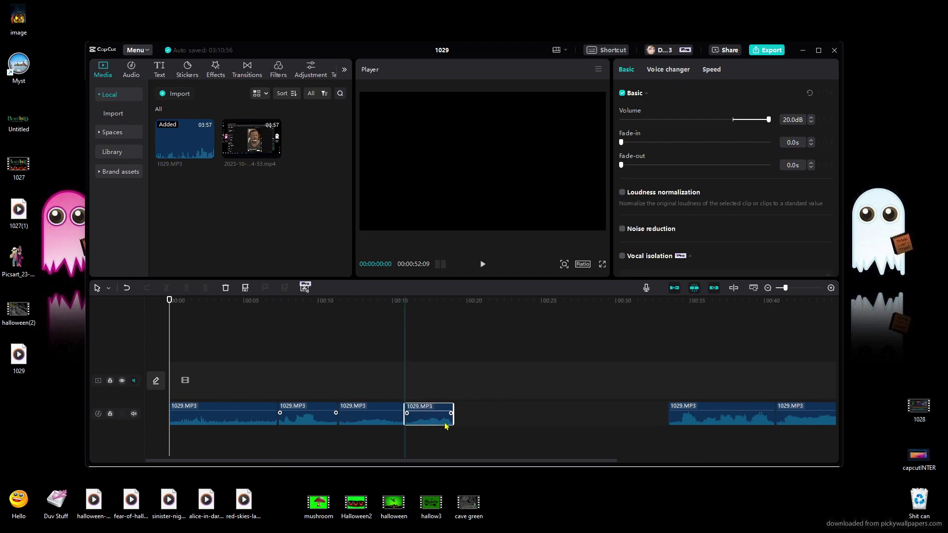
left_click(692, 422)
left_click_drag(693, 422, 492, 420)
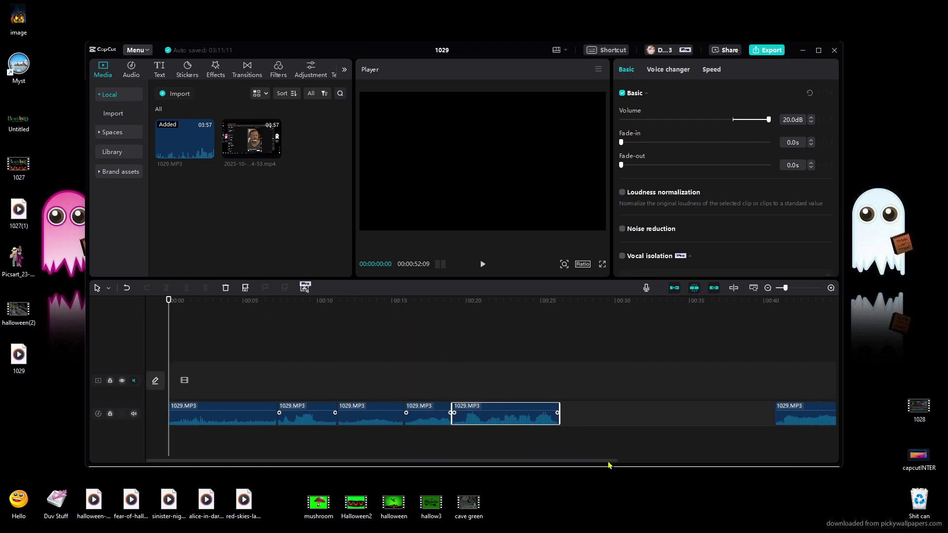
Move the last two audio segments together on the same track directly after the fifth segment
scroll(610, 461, "right", 5)
left_click_drag(747, 430, 306, 405)
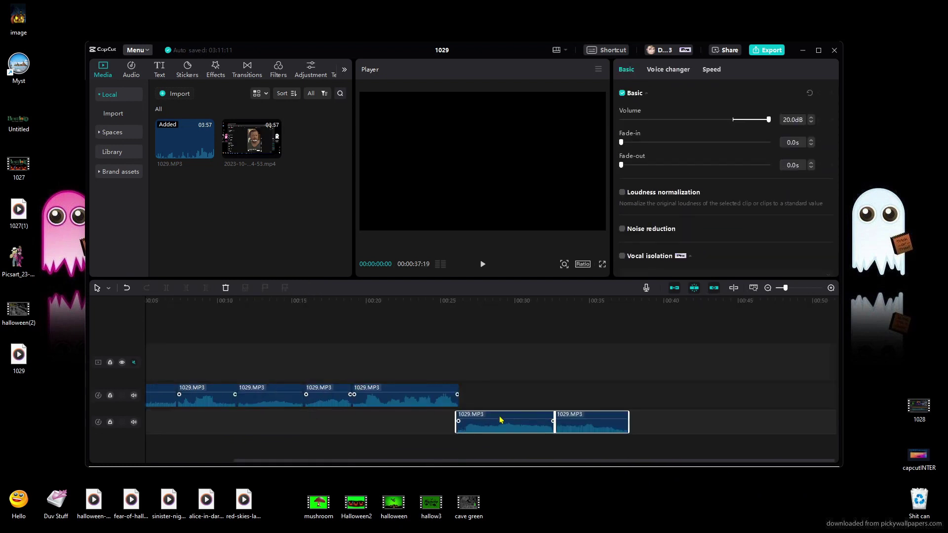
left_click_drag(502, 419, 506, 403)
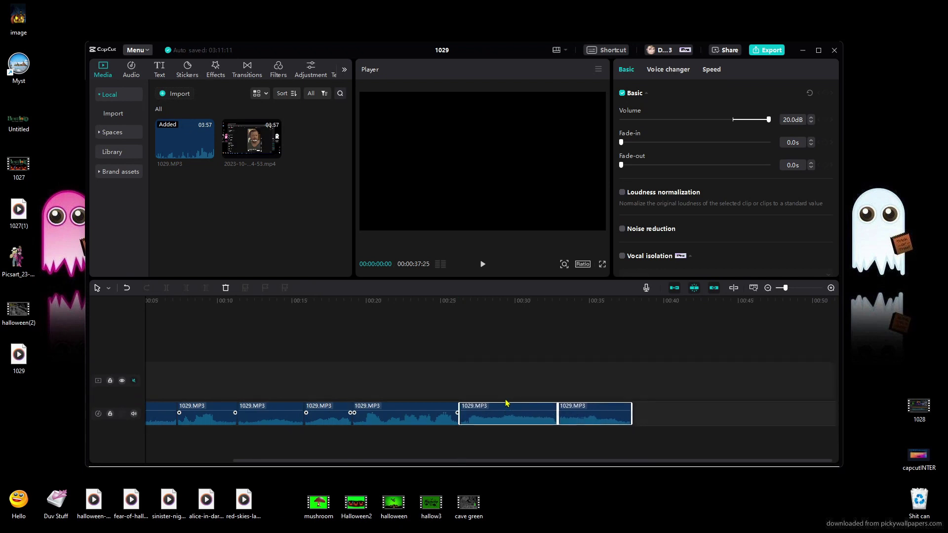
Listen to the first audio segment, delete it, and shift all remaining segments to the start of the timeline
left_click_drag(511, 462, 341, 451)
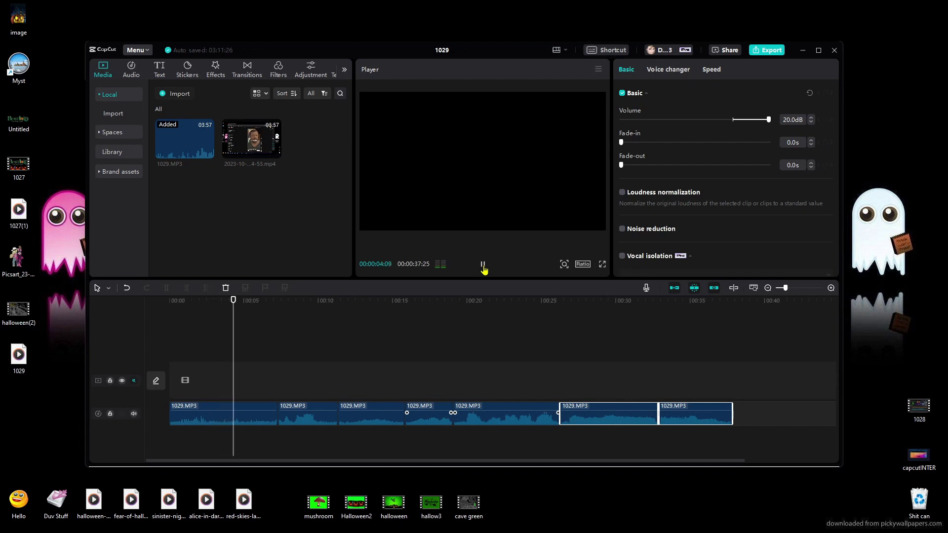
left_click(483, 268)
left_click(252, 419)
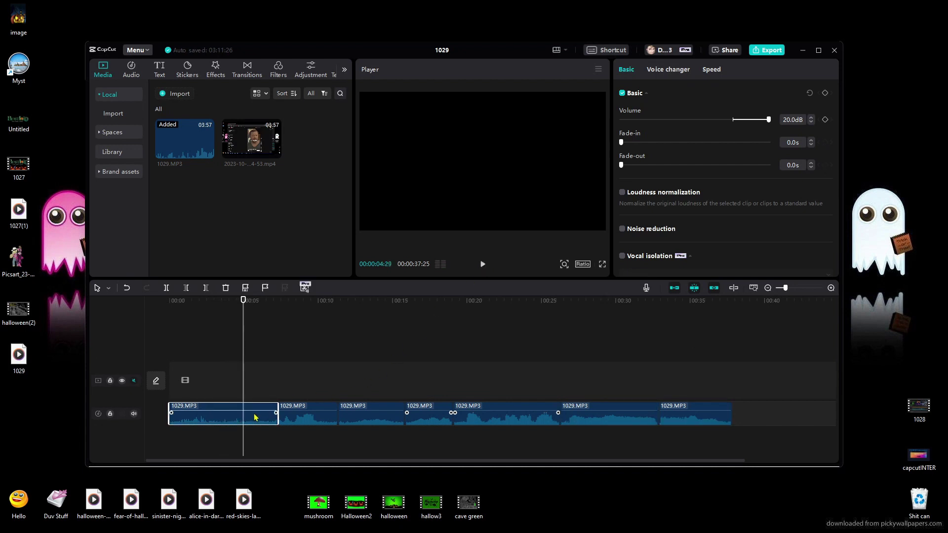
key("Delete")
left_click_drag(793, 425, 275, 410)
left_click_drag(328, 423, 221, 424)
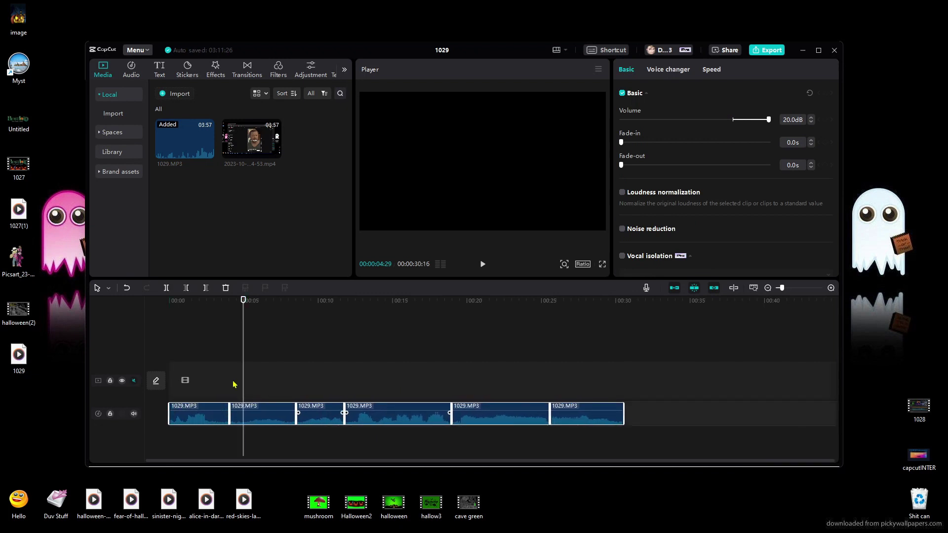
left_click(274, 346)
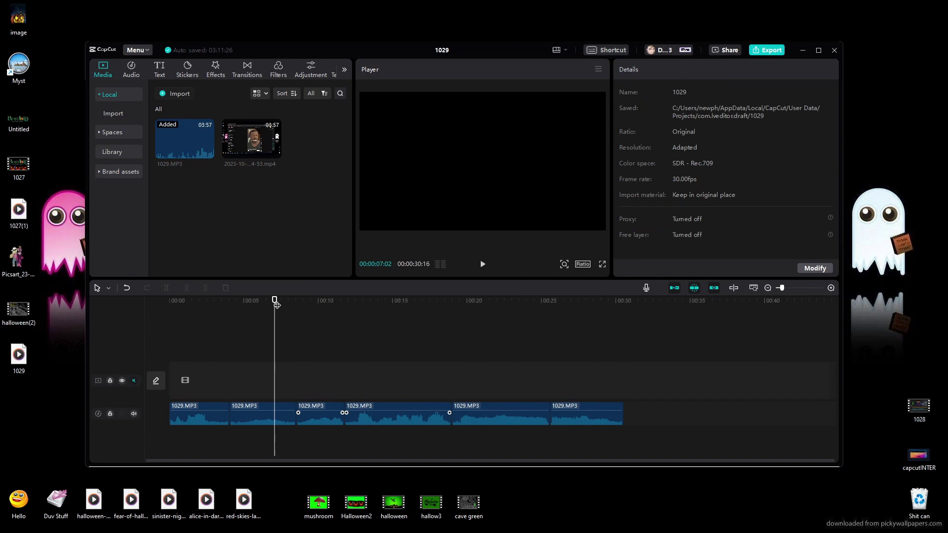
Play the first audio segment, trim its end to 00:00:02:21, and move the second segment directly after it
left_click_drag(275, 301, 132, 321)
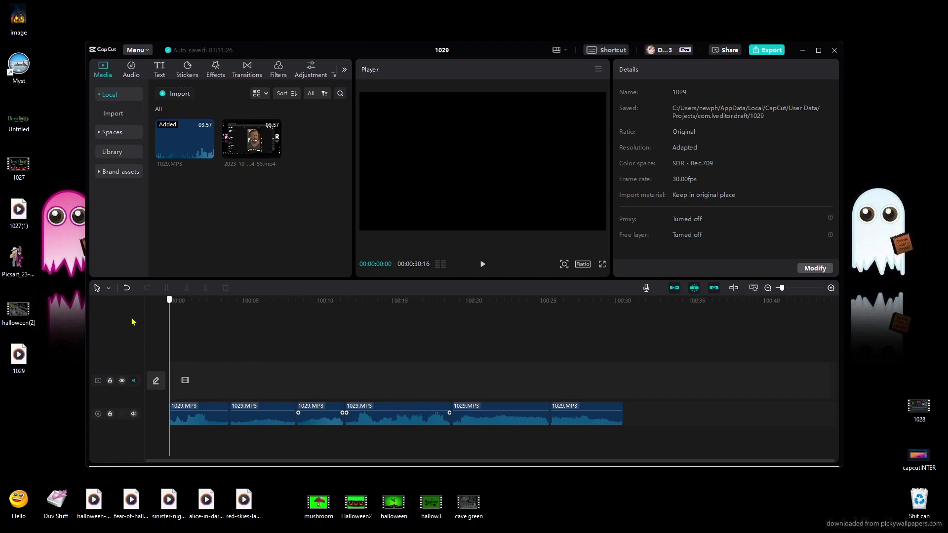
left_click(483, 265)
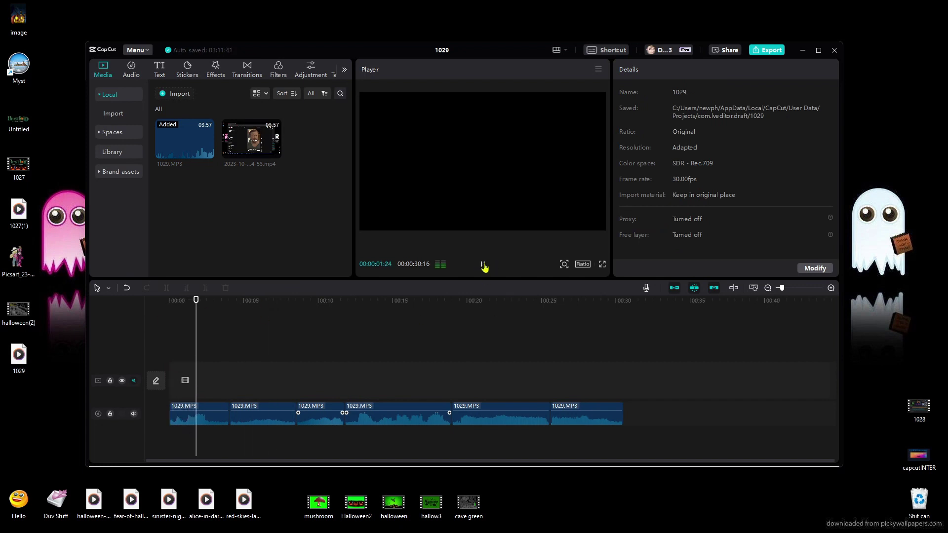
left_click(482, 265)
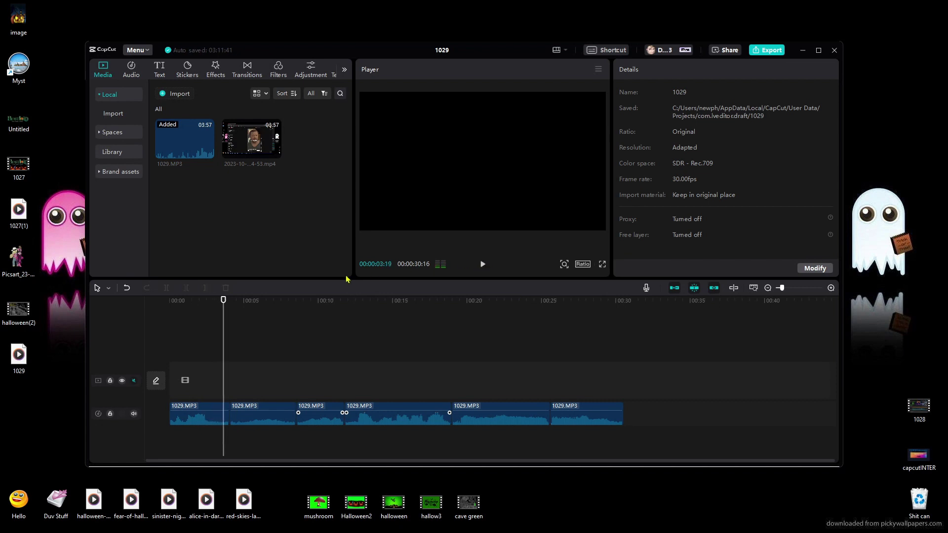
left_click_drag(225, 306, 211, 306)
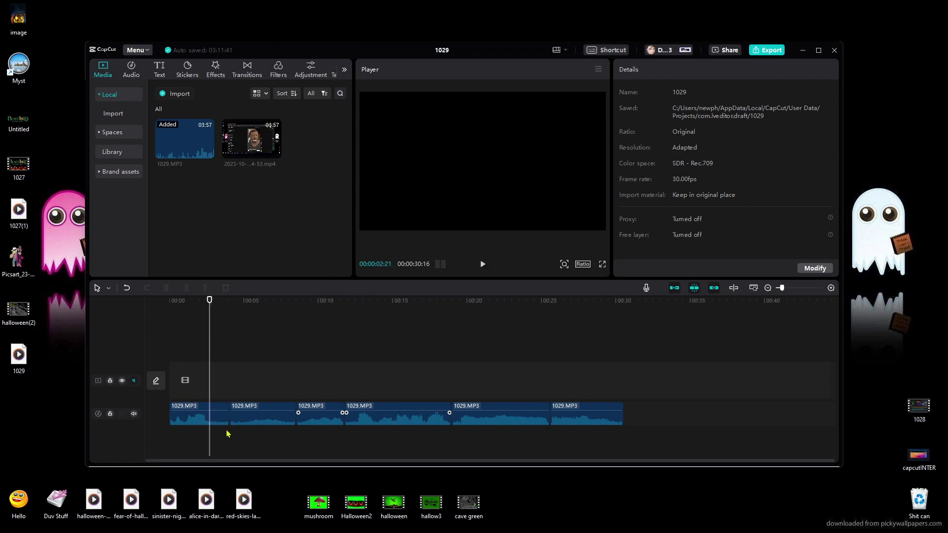
left_click(223, 420)
left_click(206, 289)
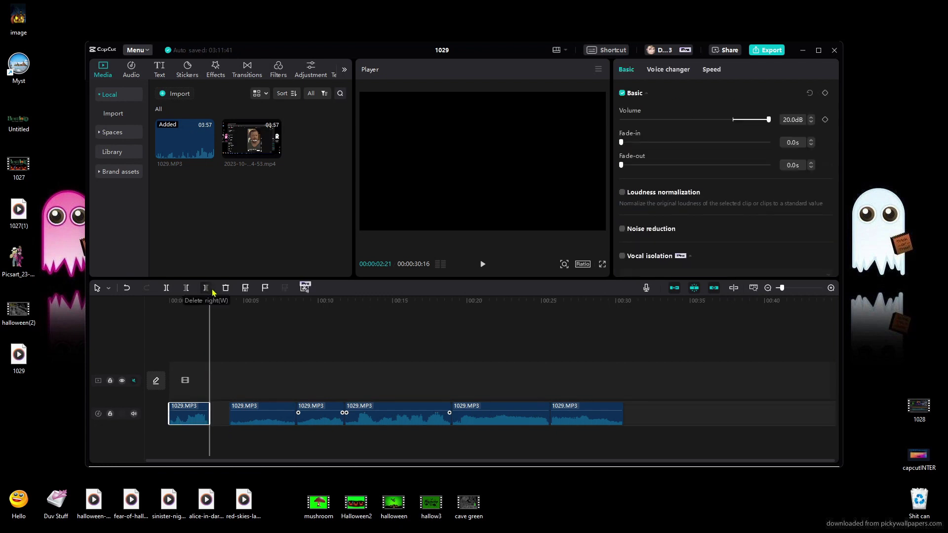
left_click_drag(275, 423, 254, 423)
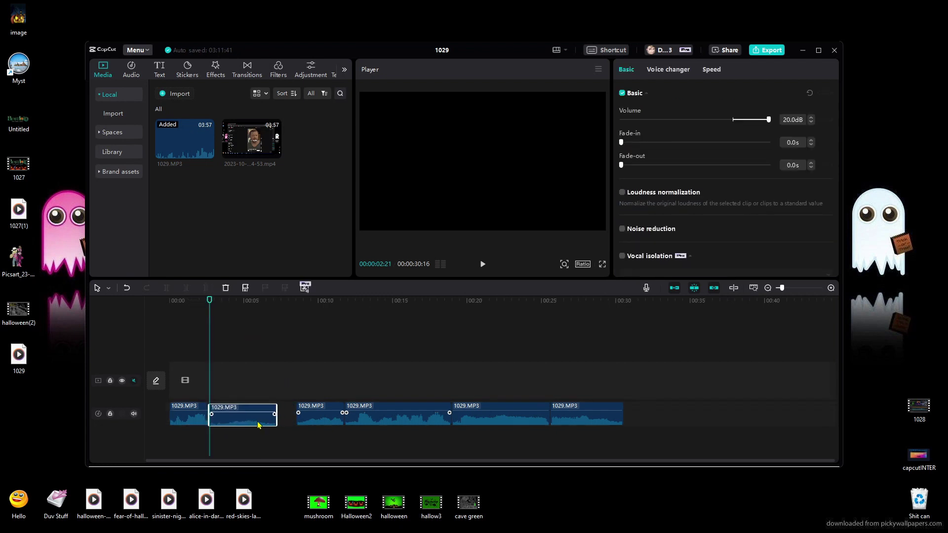
Play the second audio segment, trim its start to 00:00:04:00, and move it and the third segment earlier to close the gaps
left_click(484, 265)
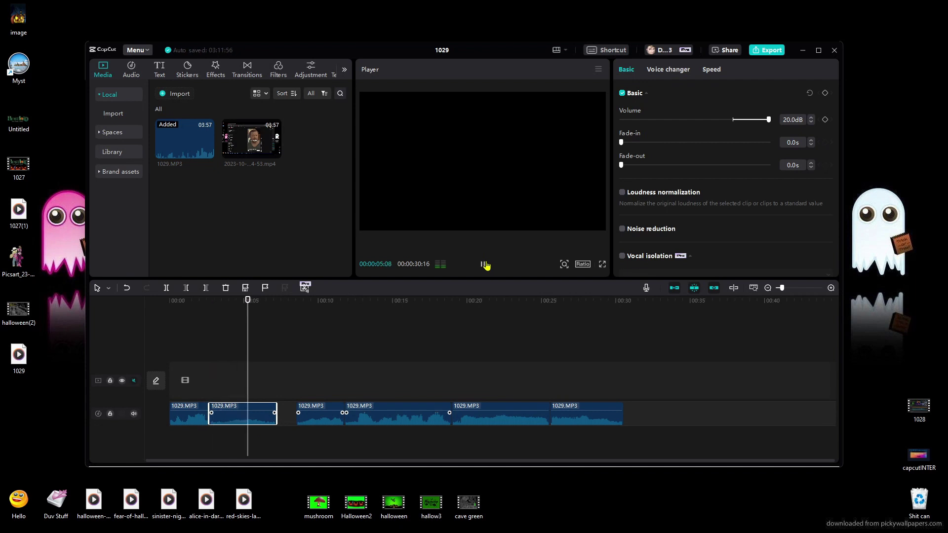
left_click(484, 264)
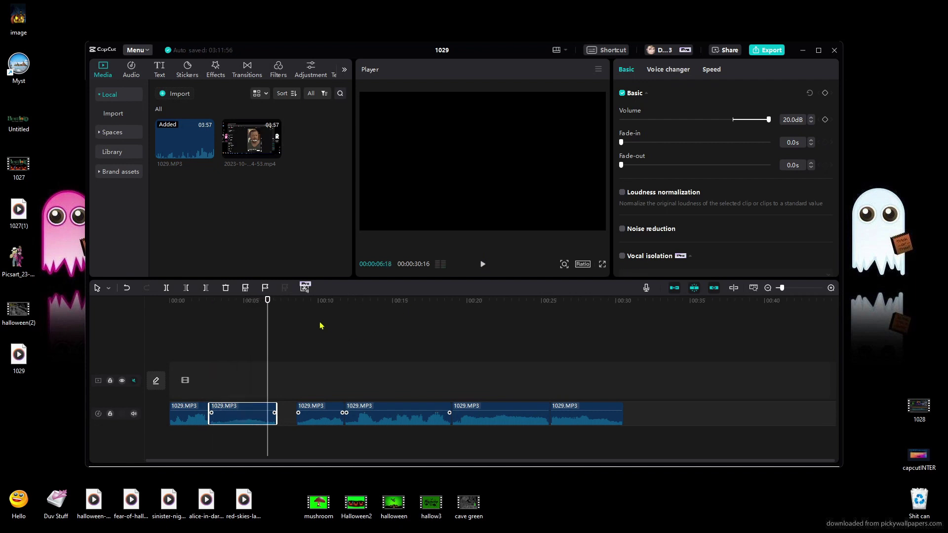
left_click_drag(269, 304, 230, 306)
left_click(187, 288)
left_click_drag(262, 423, 243, 423)
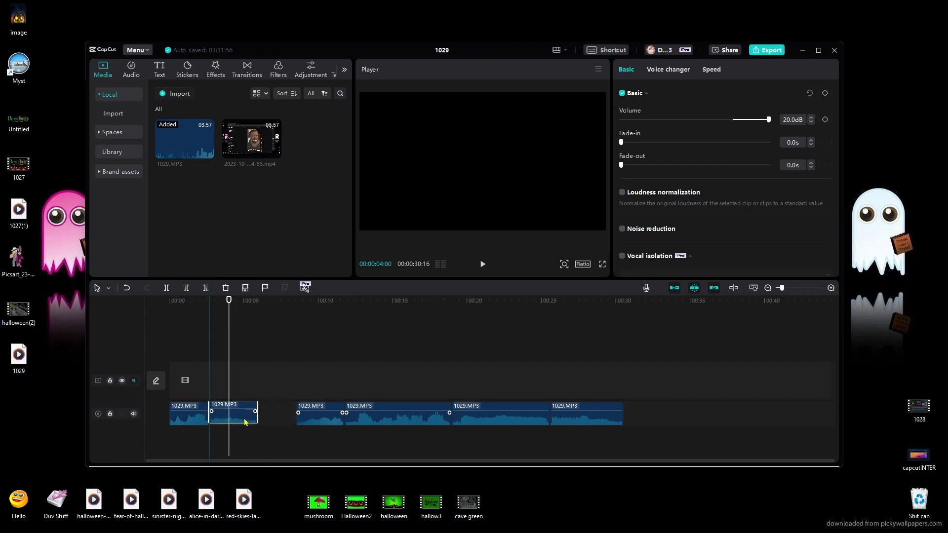
left_click_drag(335, 425, 293, 427)
Listen to the third audio segment and move the fourth segment directly after it
left_click(481, 270)
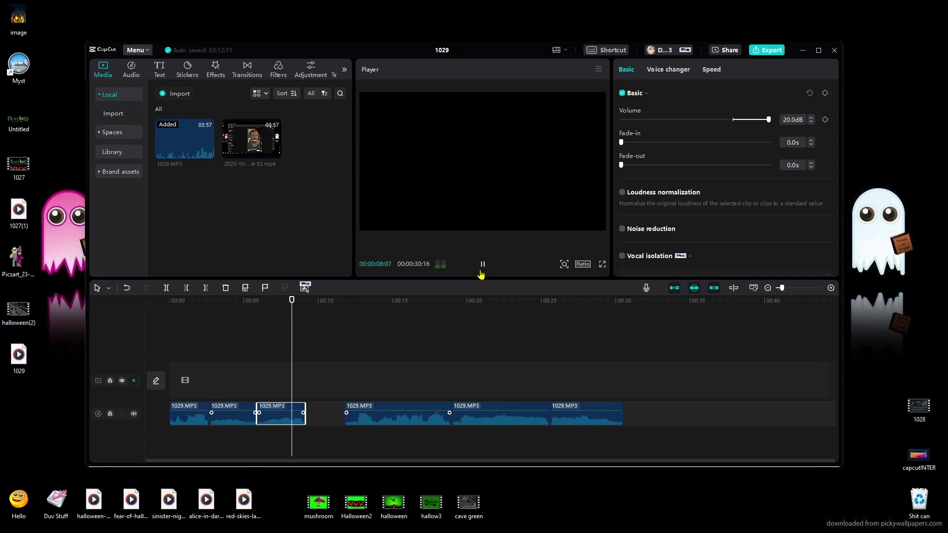
left_click(482, 271)
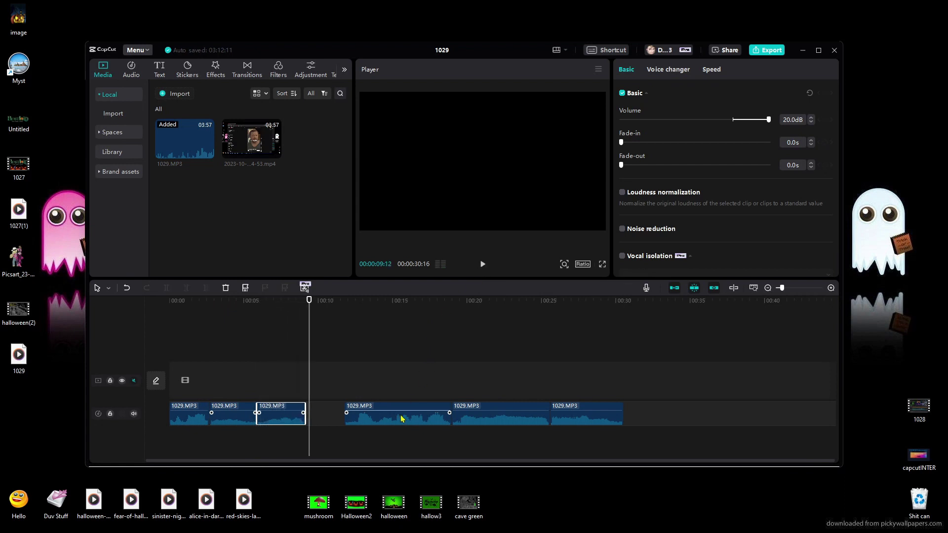
mouse_move(401, 419)
left_mouse_down()
mouse_move(343, 421)
mouse_move(373, 421)
mouse_move(361, 419)
left_mouse_up()
Play the fourth audio segment and trim its end to 00:00:15:29
left_click(484, 266)
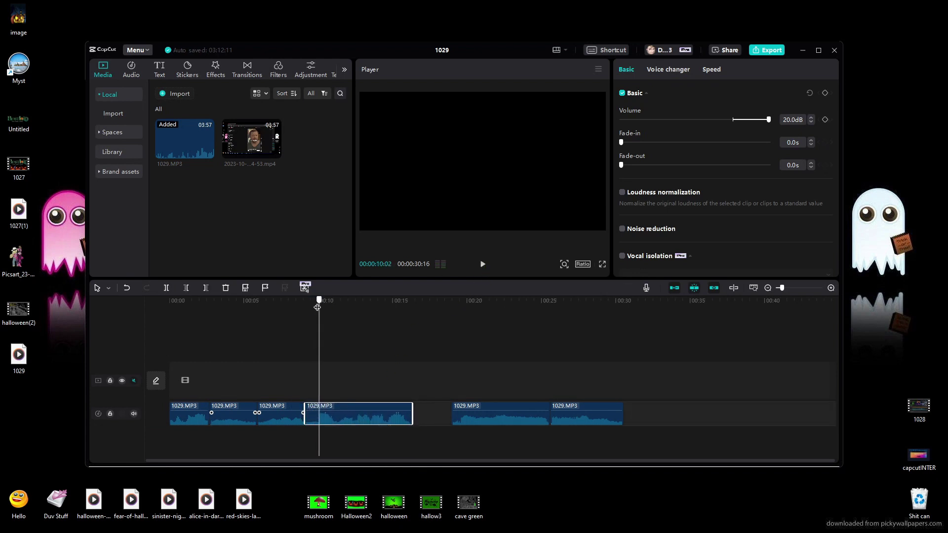
left_click_drag(317, 307, 305, 309)
left_click(481, 265)
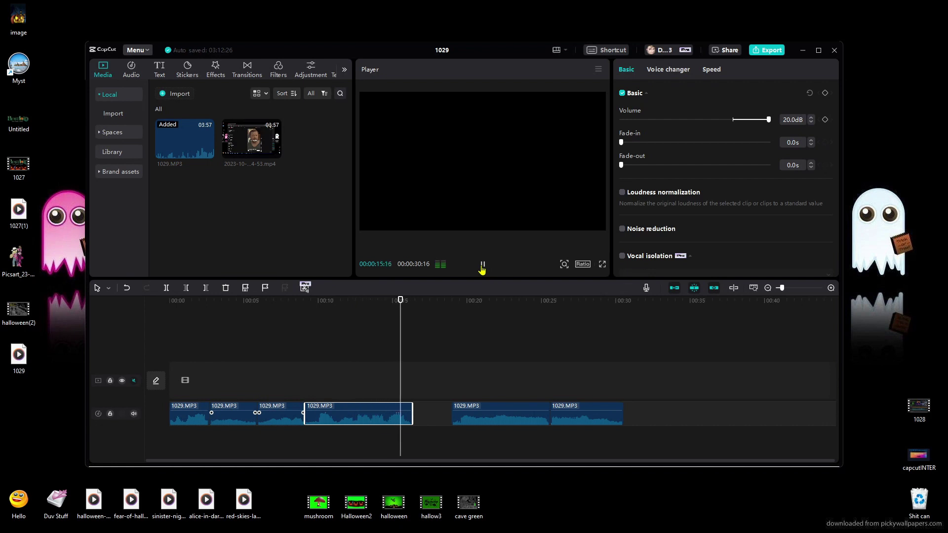
left_click_drag(412, 303, 406, 304)
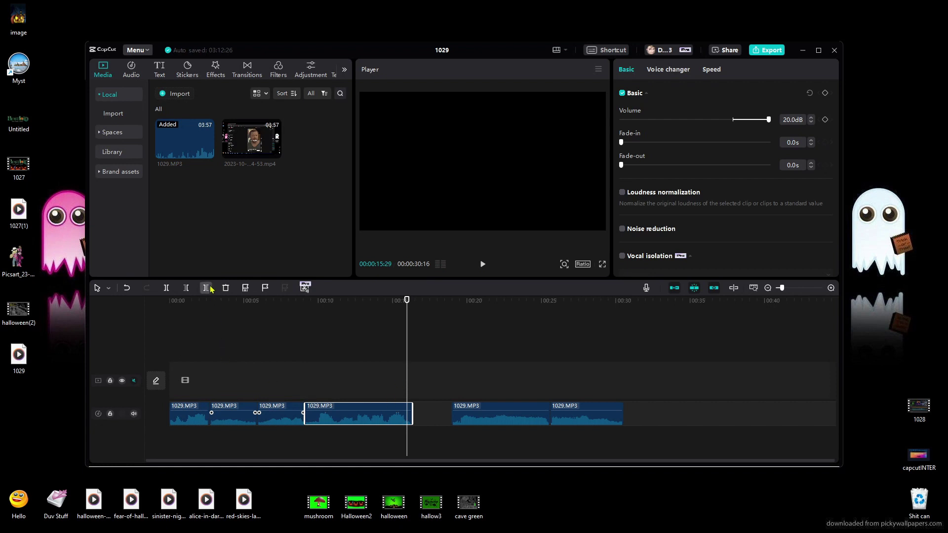
Trim the start of the fourth audio segment to 00:00:09:28, then move it and the fifth segment earlier to close the gaps
left_click_drag(409, 304, 317, 317)
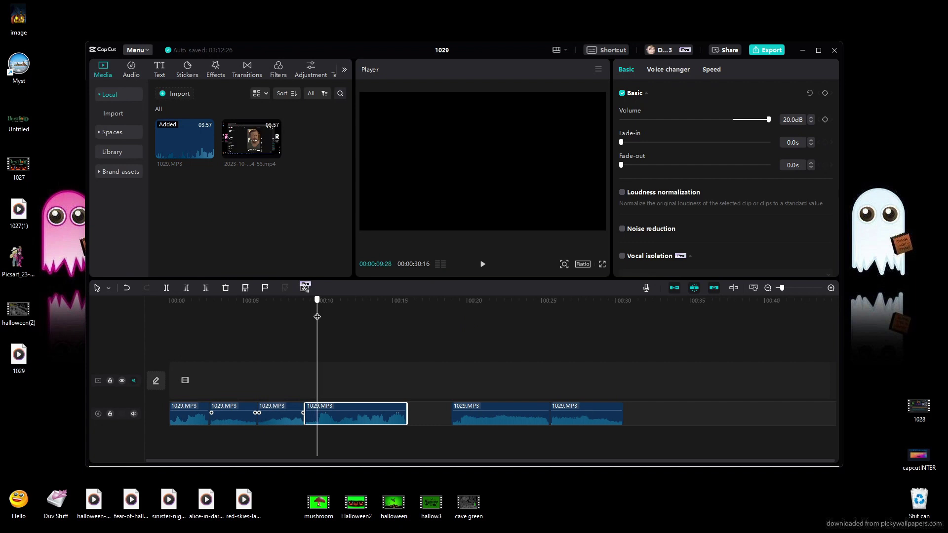
left_click(186, 288)
left_click_drag(360, 418, 344, 414)
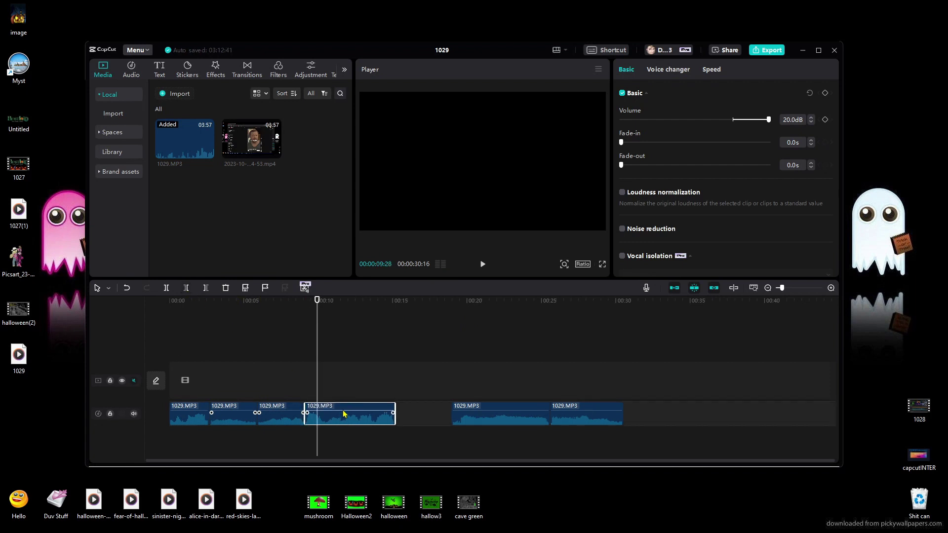
left_click_drag(490, 423, 430, 423)
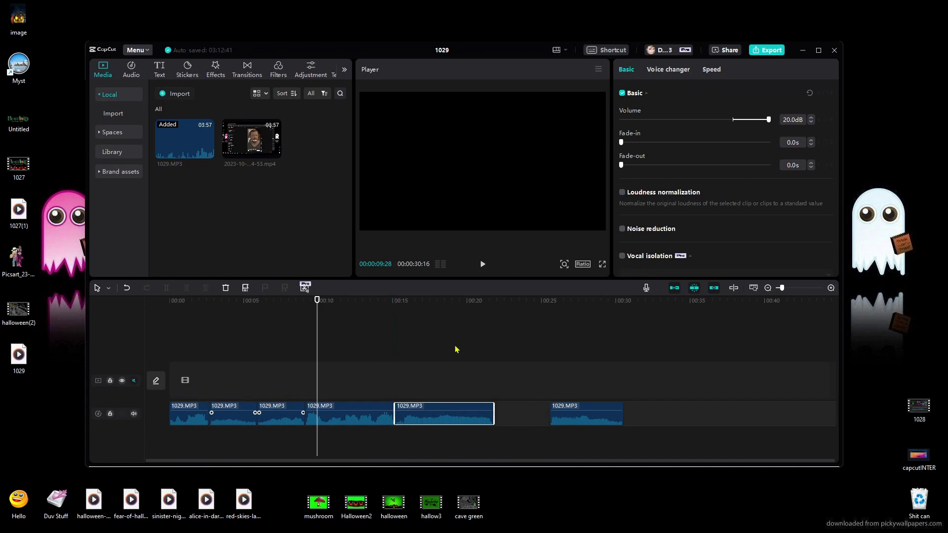
Play the fifth audio segment, trim its start to 00:00:15:21, and move it and the last segment earlier to close the gaps
left_click(483, 267)
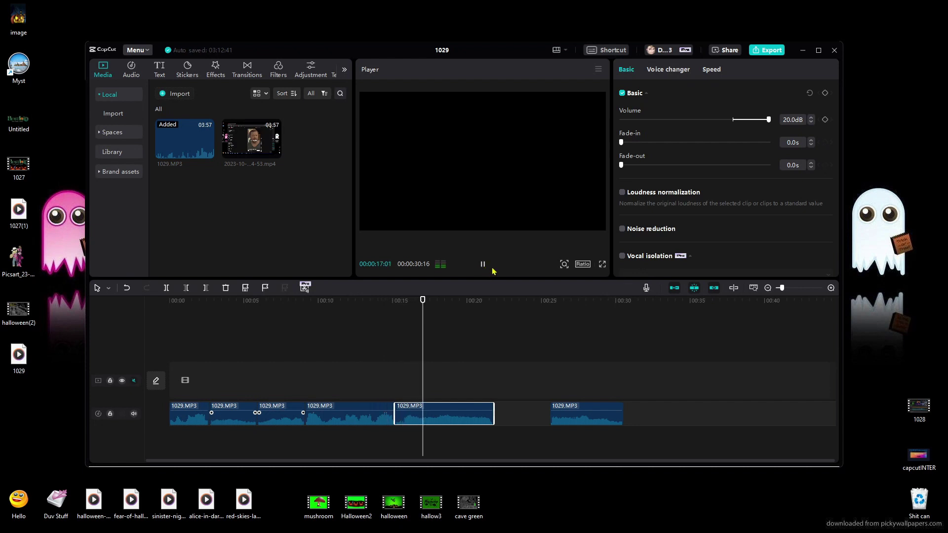
left_click(483, 265)
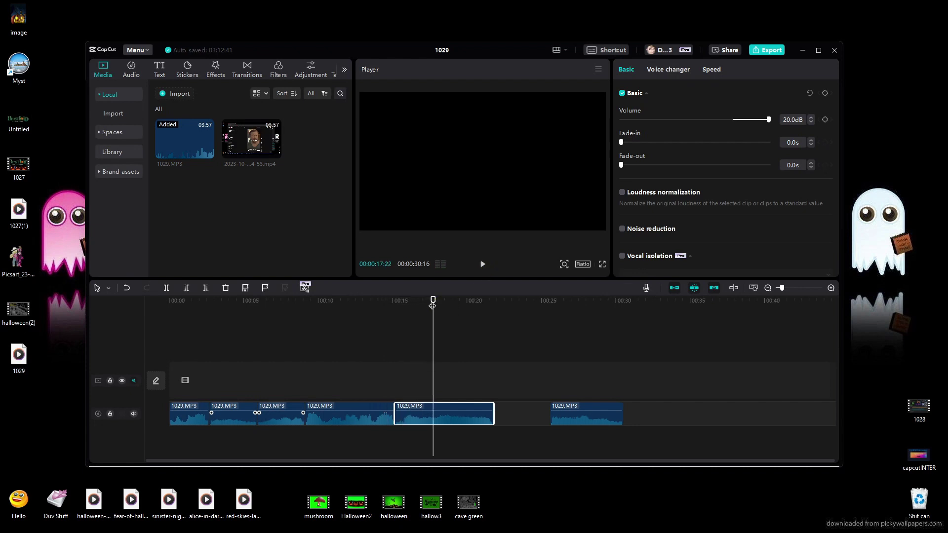
left_click_drag(433, 305, 404, 309)
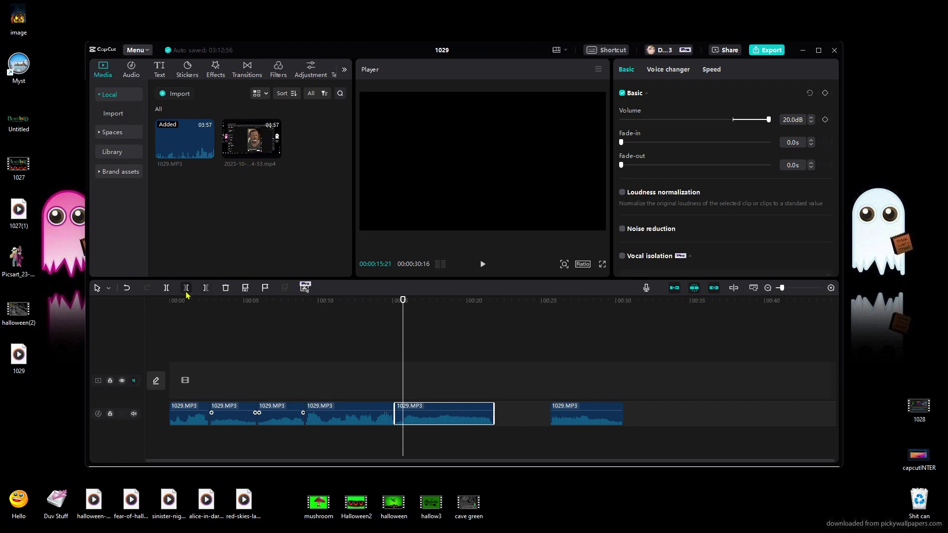
mouse_move(463, 424)
left_mouse_down()
mouse_move(442, 424)
mouse_move(455, 424)
left_mouse_up()
left_click_drag(586, 420, 519, 421)
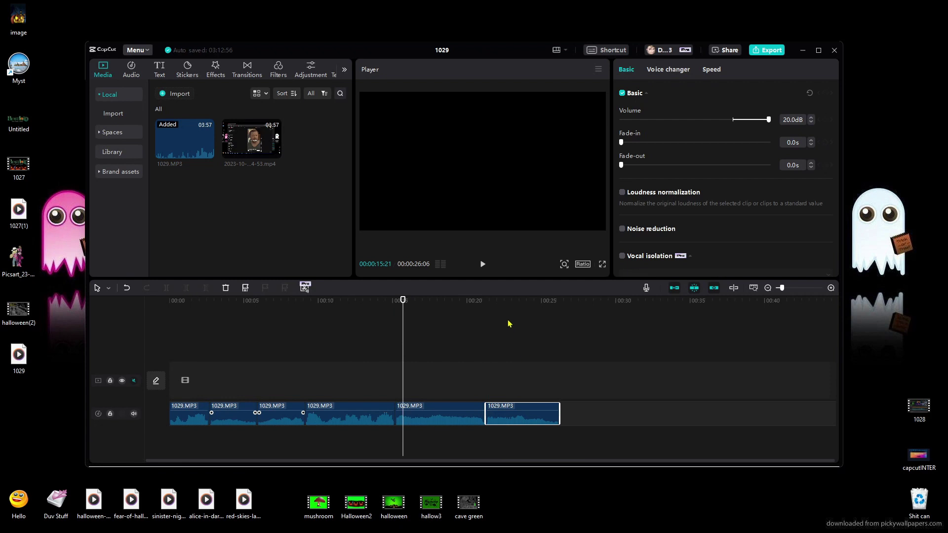
Listen to the last two audio segments and place the playhead at the end of the timeline
left_click(486, 266)
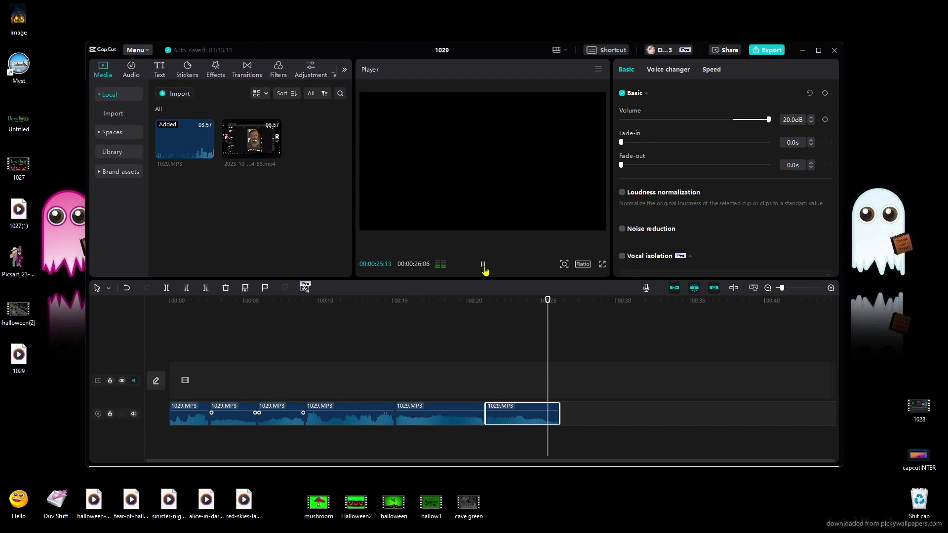
left_click(484, 267)
left_click_drag(552, 305, 567, 306)
Cut every audio segment except the first one from the timeline
left_click(594, 412)
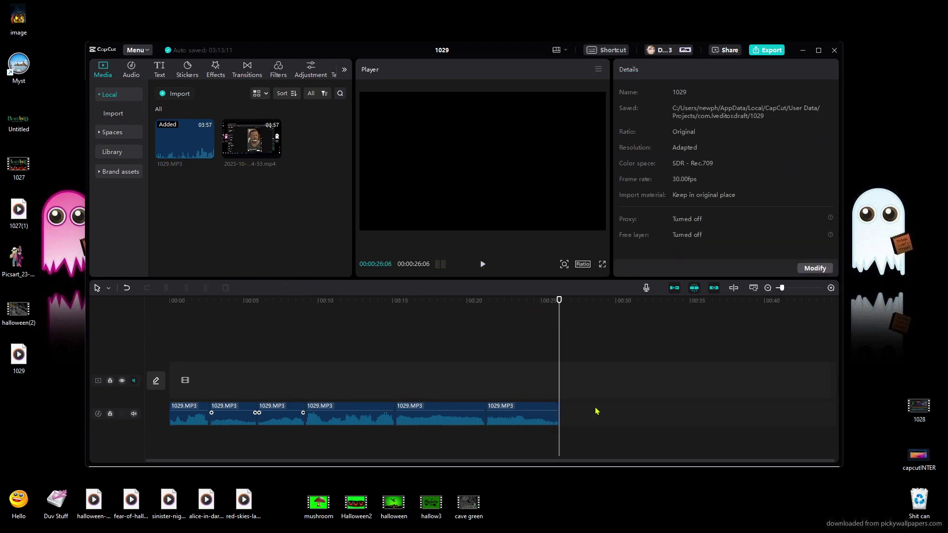
left_click_drag(575, 417, 250, 419)
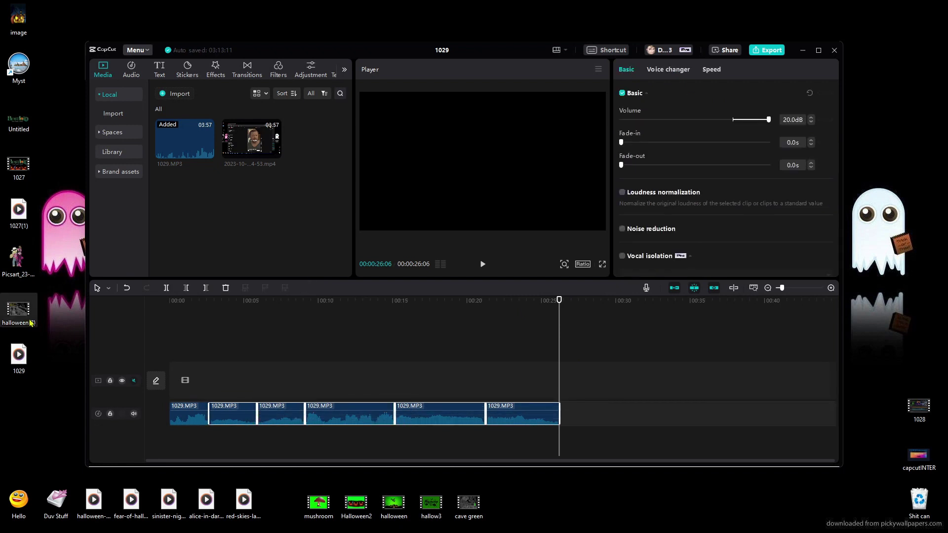
right_click(233, 419)
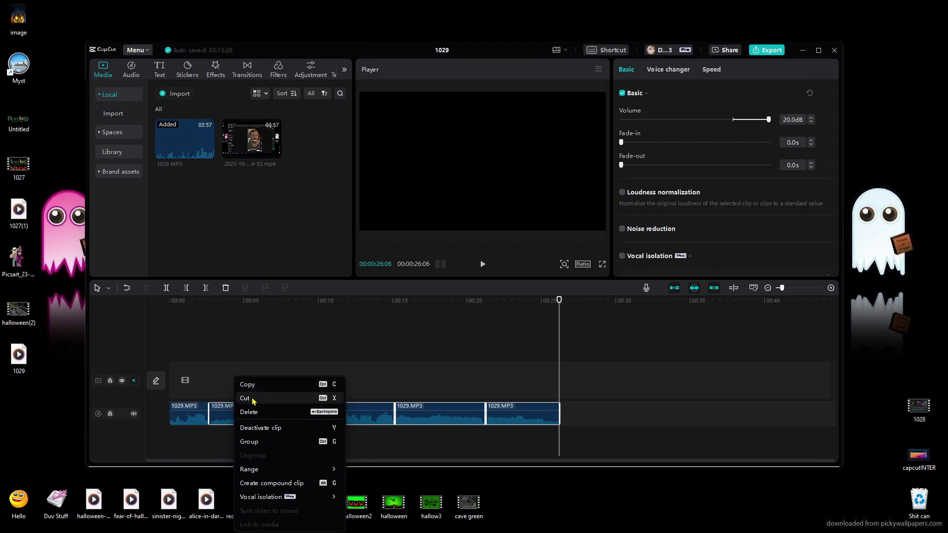
left_click(252, 399)
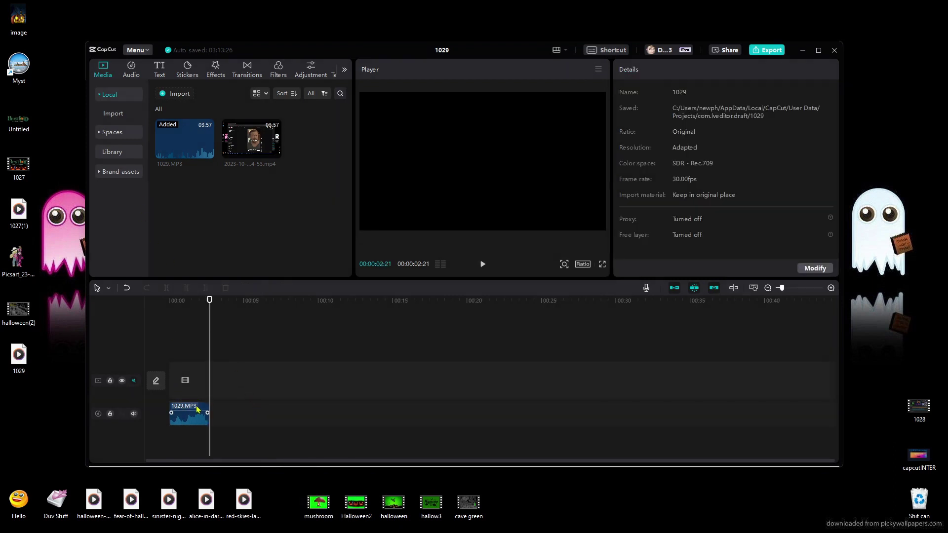
Export the first audio segment alone as an MP3 titled growl1 and close the export dialog
left_click(152, 49)
mouse_move(163, 66)
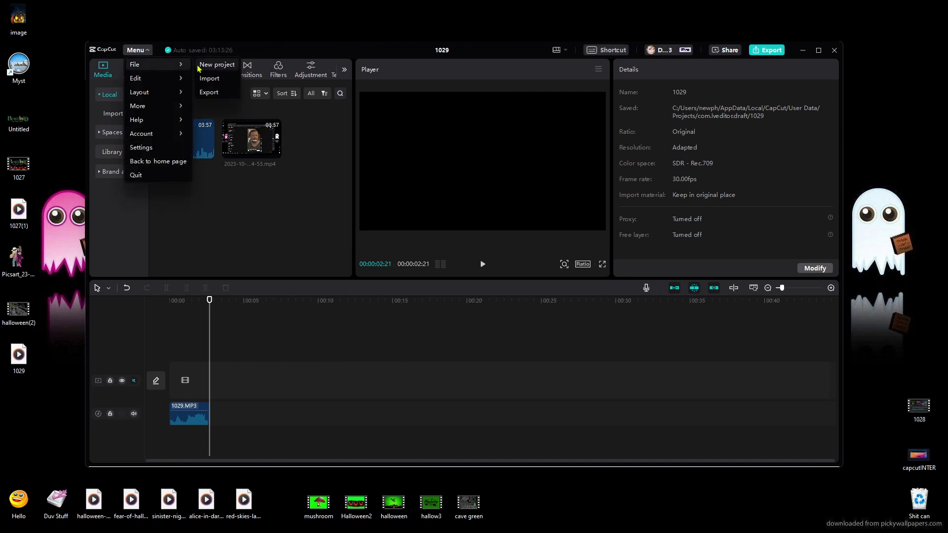
left_click(207, 91)
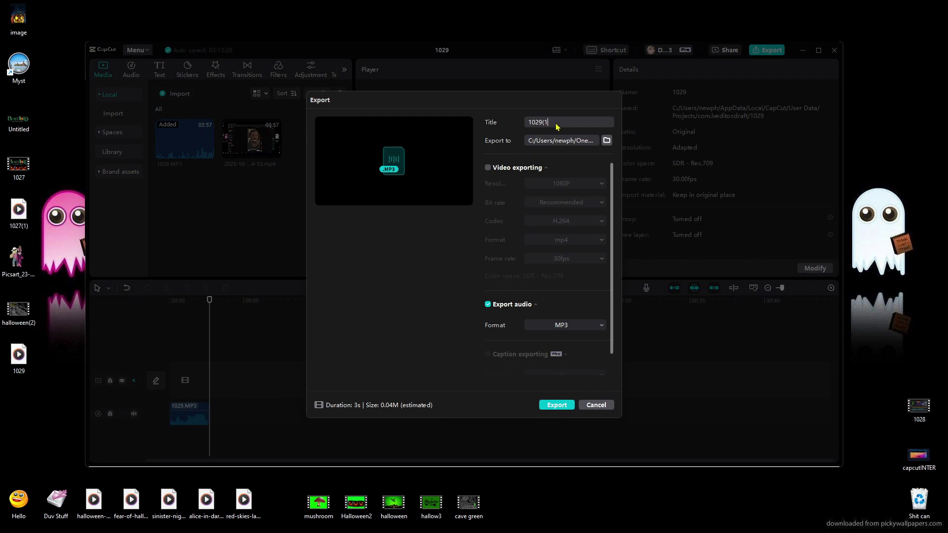
key("BackSpace")
key("BackSpace")
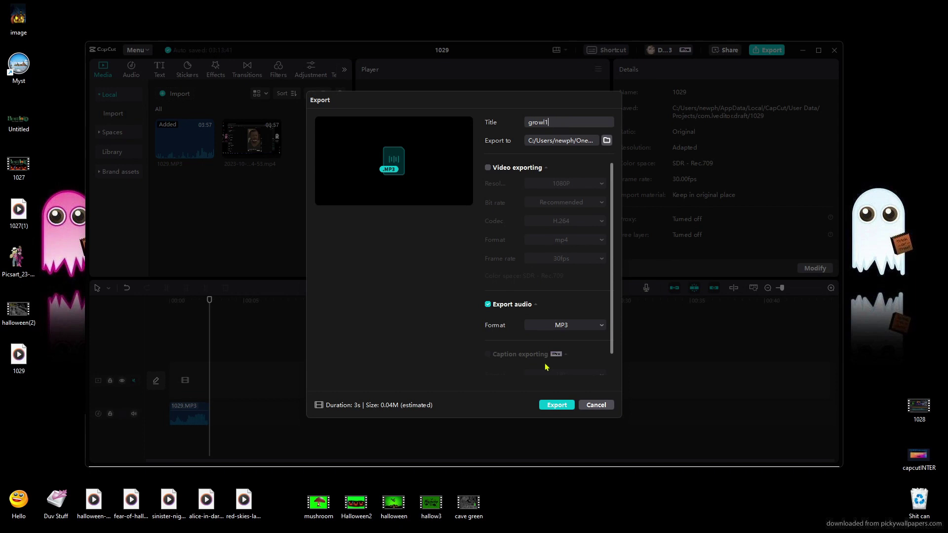
left_click(562, 405)
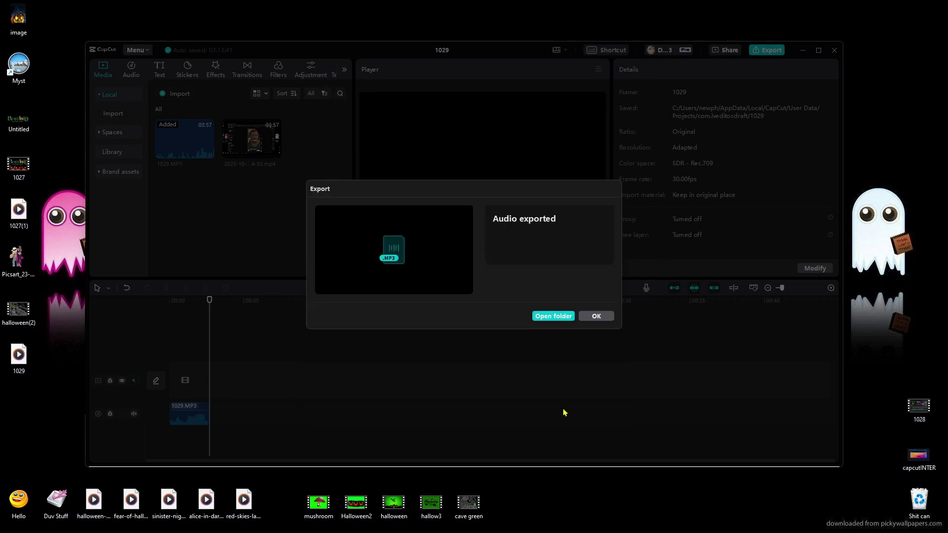
left_click(597, 317)
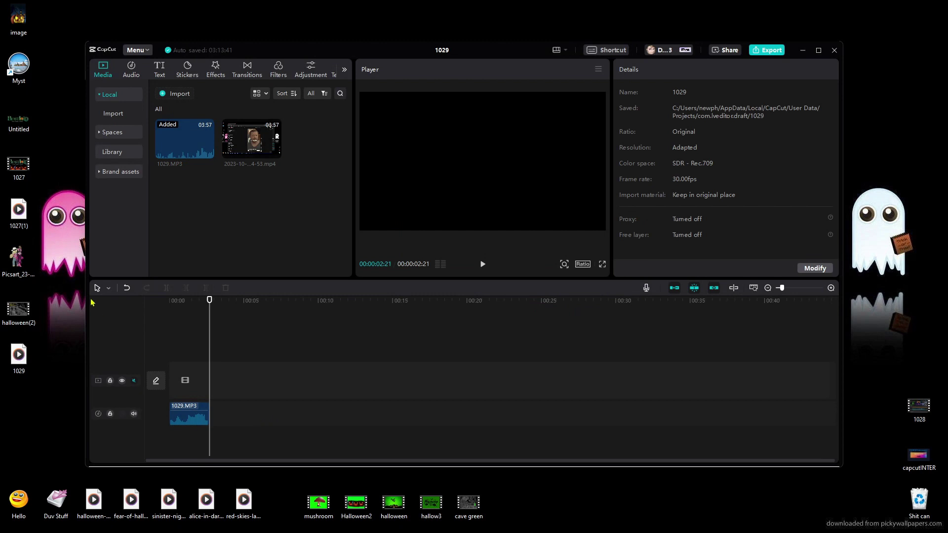
Restore the five cut segments and remove the exported growl1 segment, closing the gap at the timeline start
left_click(126, 288)
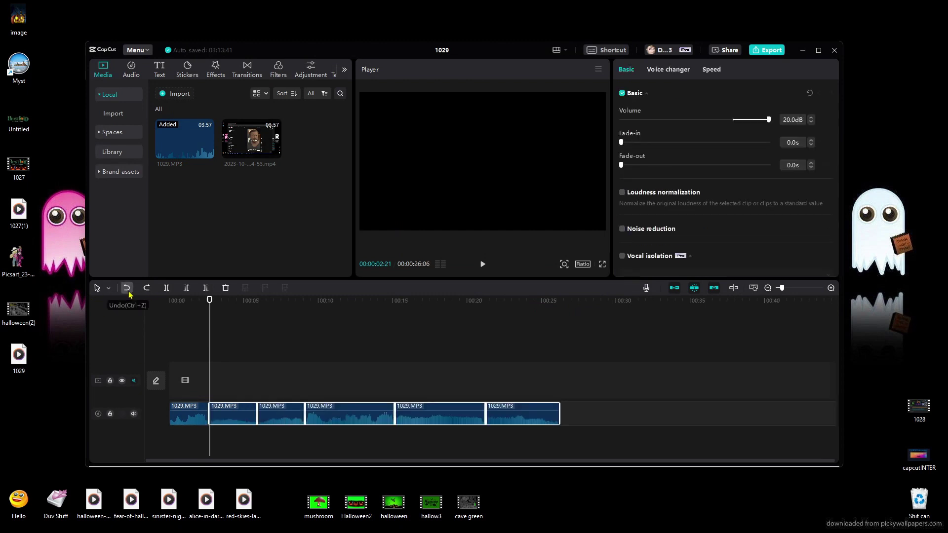
left_click(198, 421)
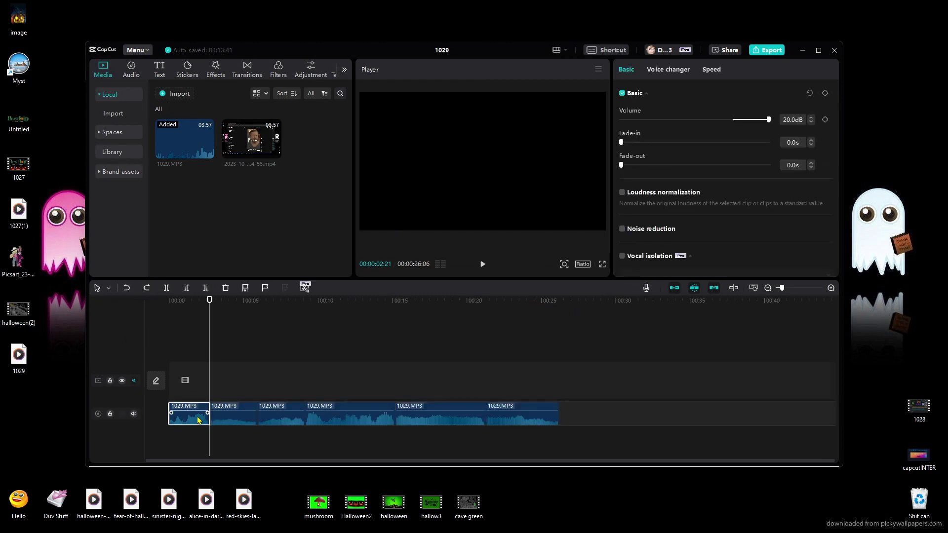
key("Delete")
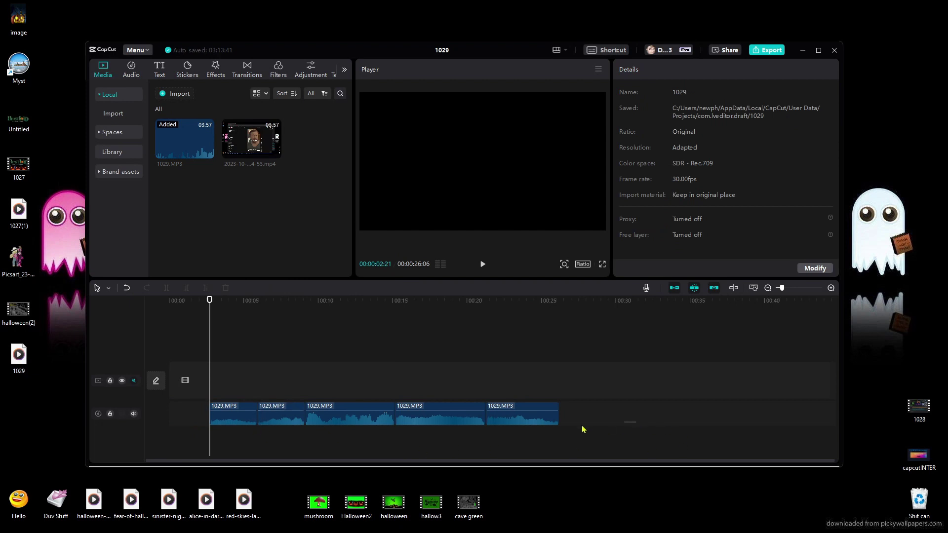
left_click_drag(254, 413, 197, 422)
Cut the last four of the five audio segments so only the second growl stays on the timeline
left_click(560, 428)
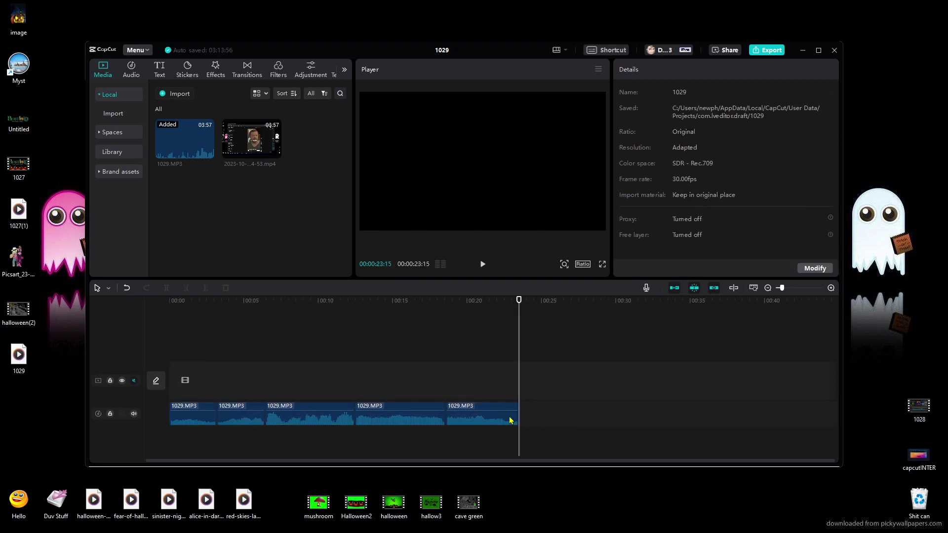
left_click(388, 420)
left_click_drag(566, 388, 236, 421)
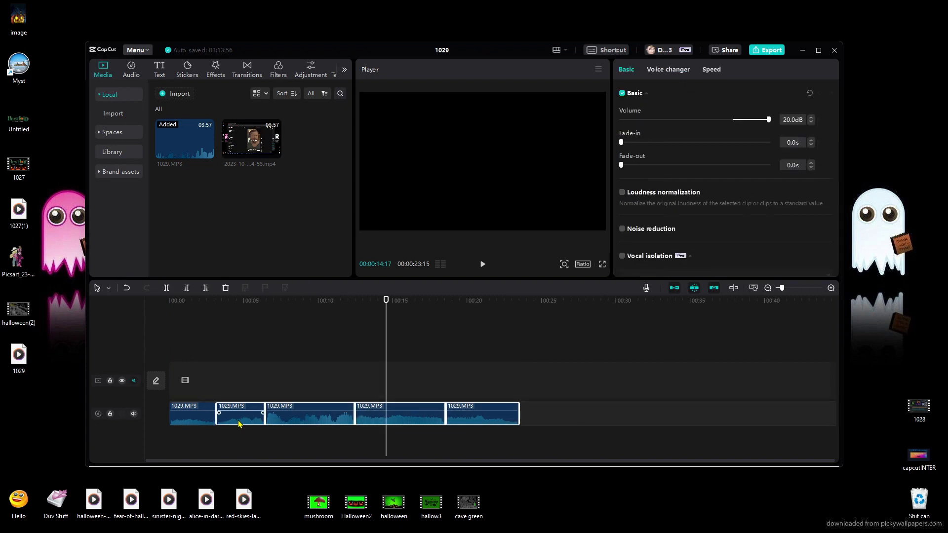
right_click(239, 424)
left_click(266, 333)
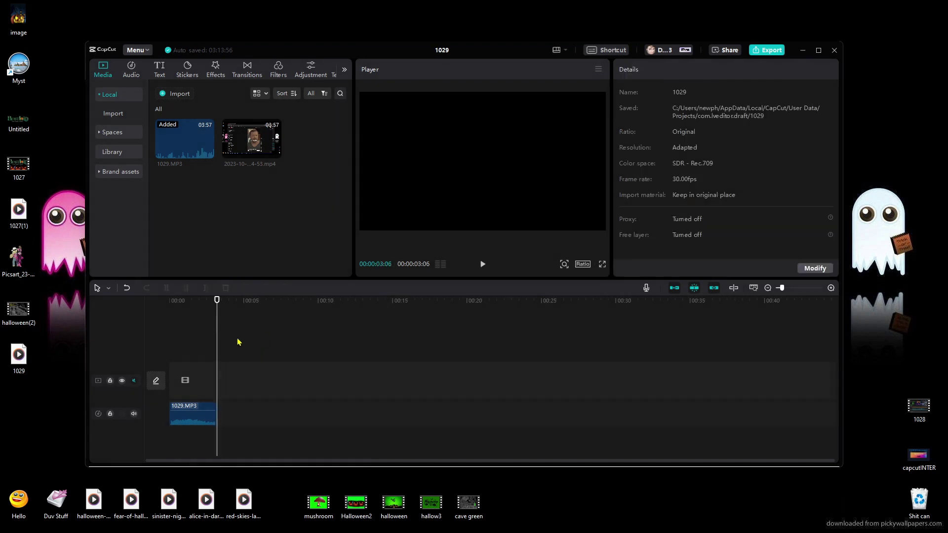
Export the single remaining segment as an MP3 titled growl2 and close the export dialog
left_click(143, 55)
mouse_move(163, 65)
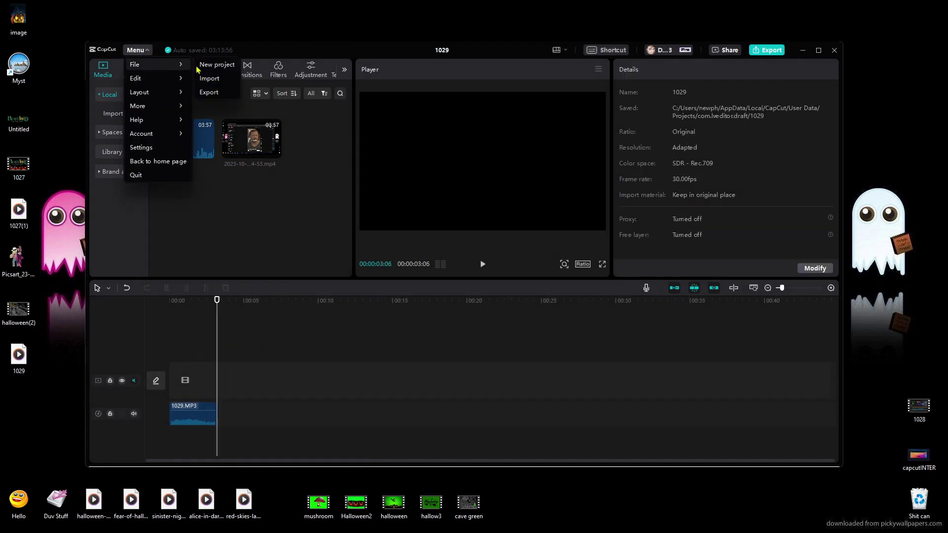
left_click(214, 95)
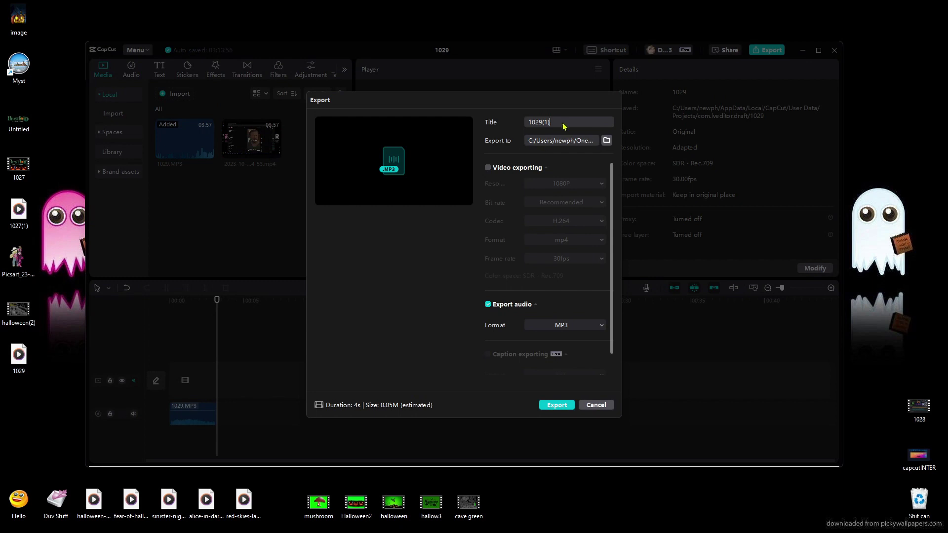
key("BackSpace")
key("BackSpace")
key("BackSpace")
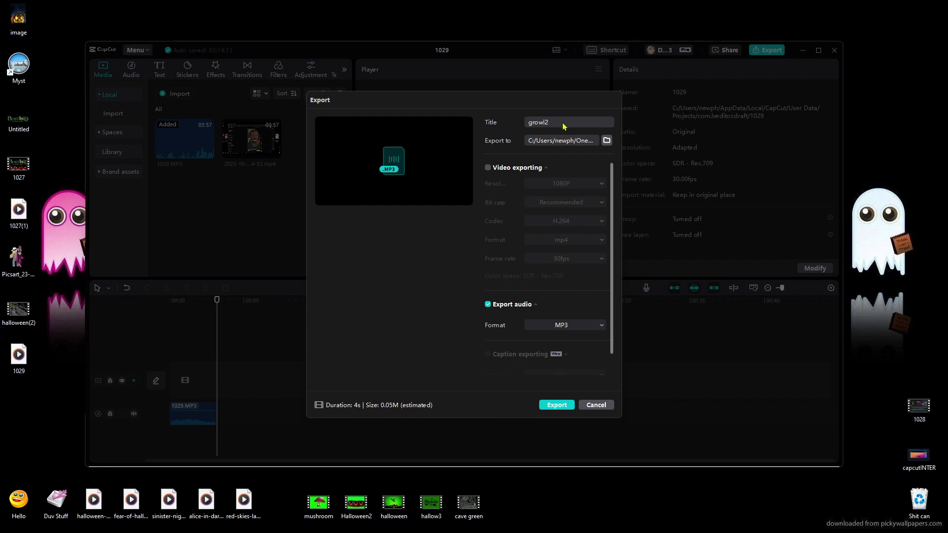
left_click(556, 407)
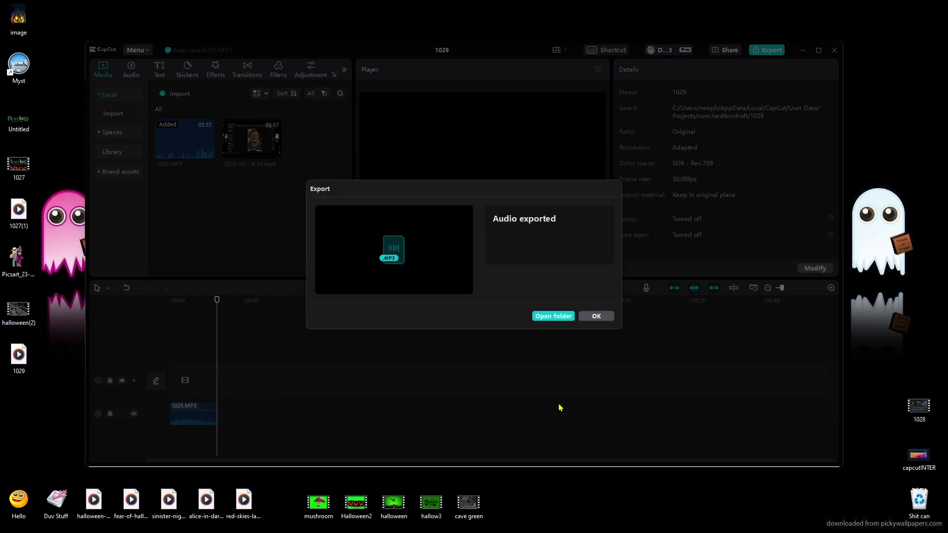
left_click(595, 317)
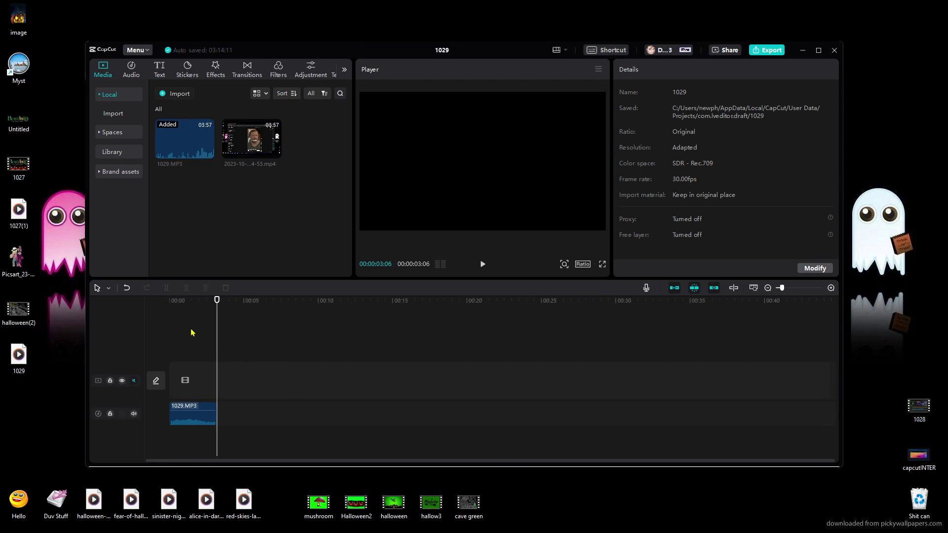
Undo the last cut and remove the exported growl2 segment, moving the other four to the timeline start
left_click(126, 288)
left_click(207, 421)
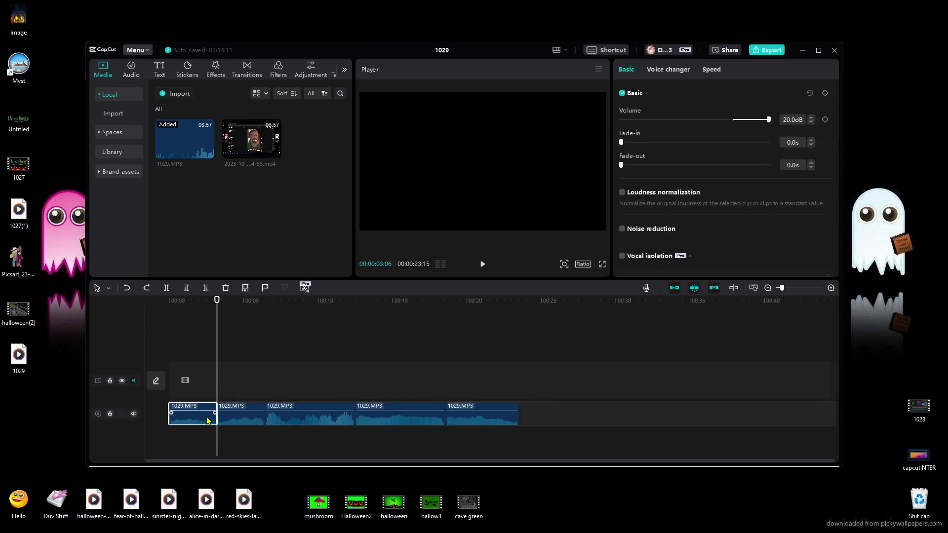
key("Delete")
left_click_drag(590, 380, 192, 428)
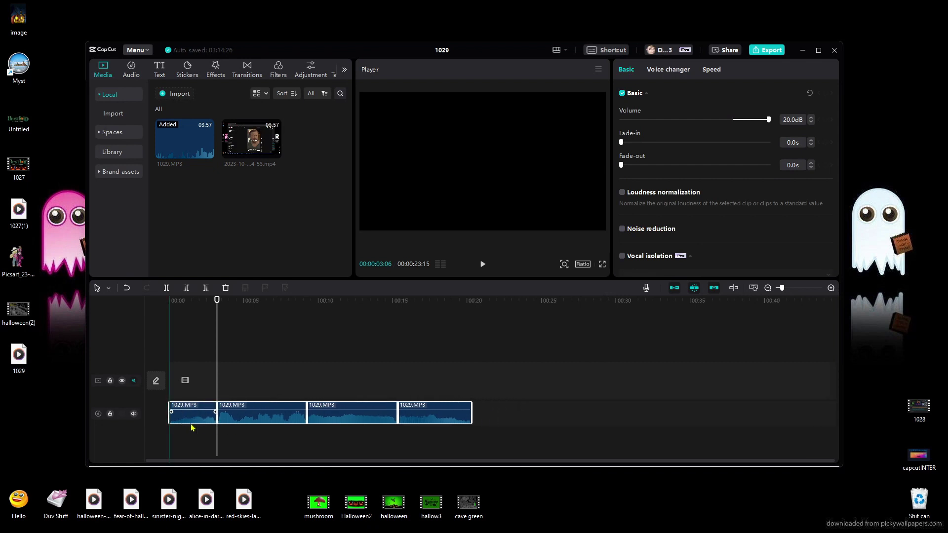
Cut the last three of the four audio segments, leaving only the first on the timeline
left_click(514, 413)
left_click_drag(524, 369, 255, 423)
right_click(262, 413)
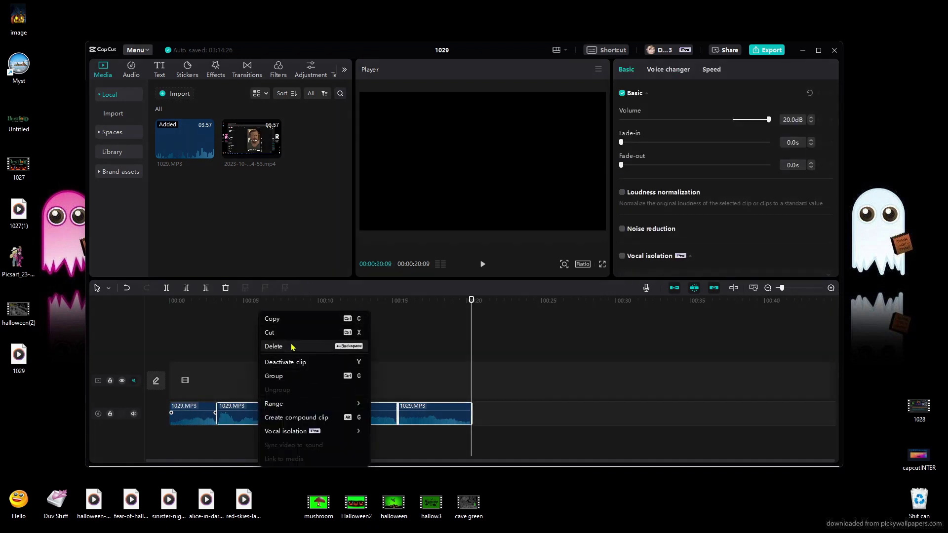
left_click(288, 335)
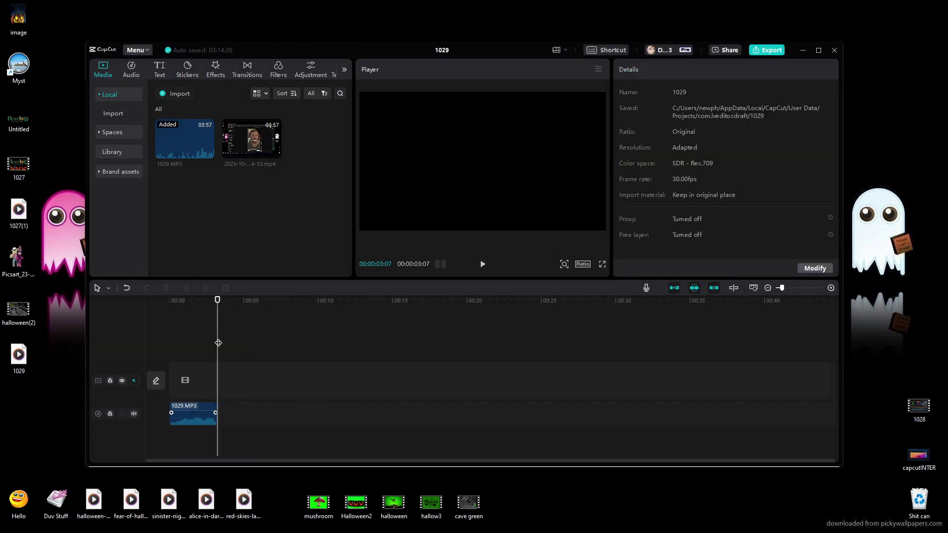
Replace the default export title, export the third sound clip as an MP3, and close the export dialog
left_click(145, 51)
mouse_move(158, 65)
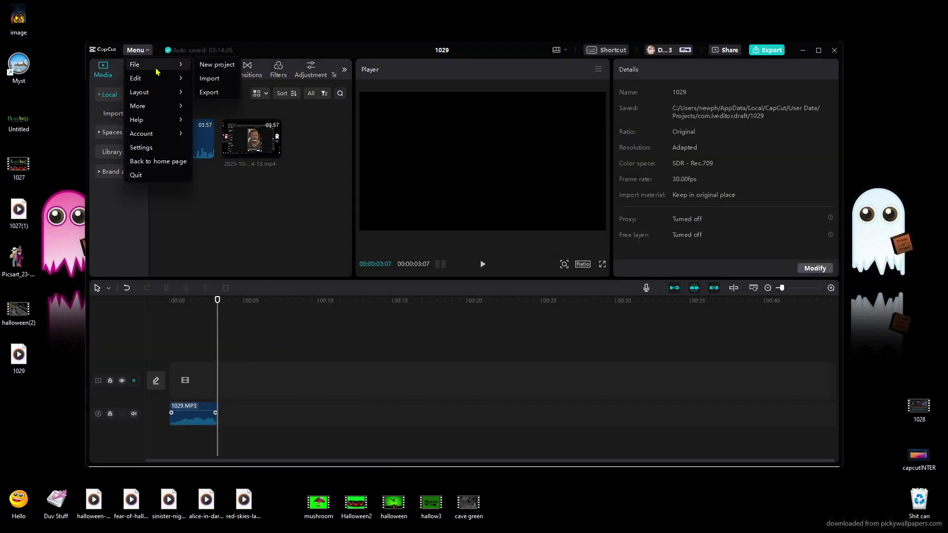
left_click(221, 94)
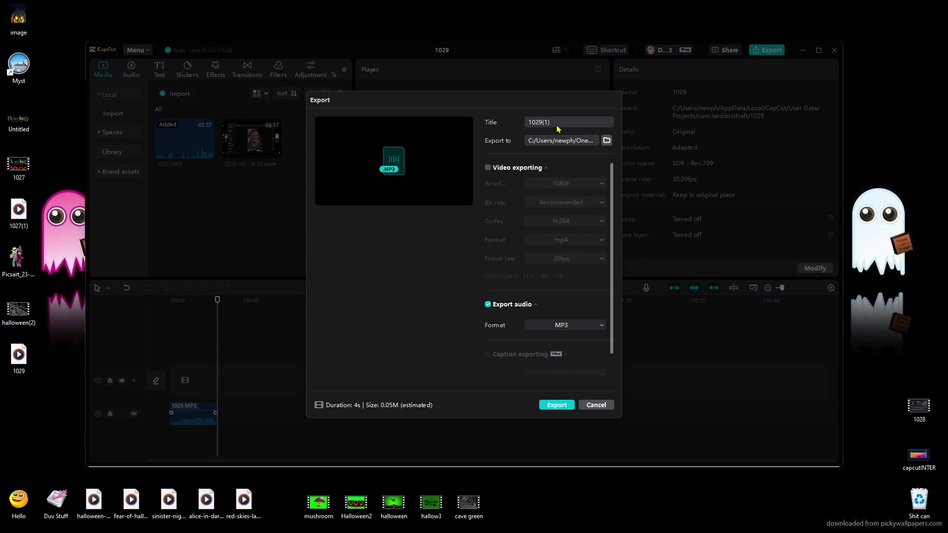
key("BackSpace")
key("BackSpace")
key("BackSpace")
key("BackSpace")
key("BackSpace")
key("BackSpace")
left_click(570, 404)
left_click(598, 316)
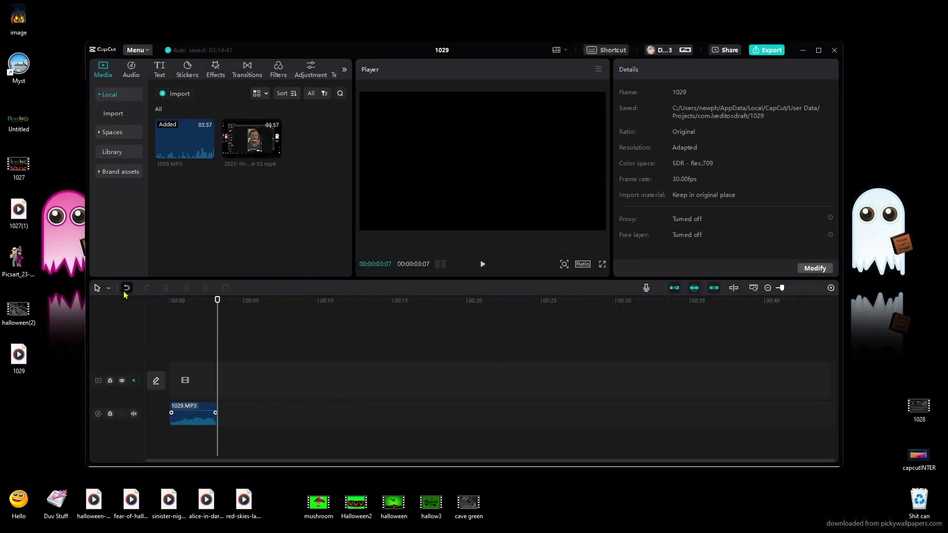
Bring back the three cut segments and delete the exported third clip, shifting the rest to the timeline start
left_click(193, 419)
key("Delete")
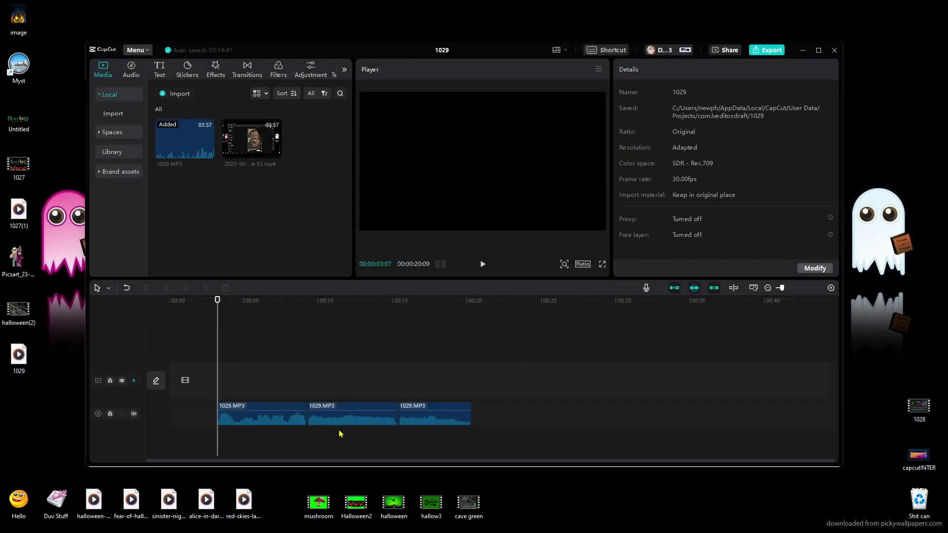
left_click_drag(537, 364, 220, 425)
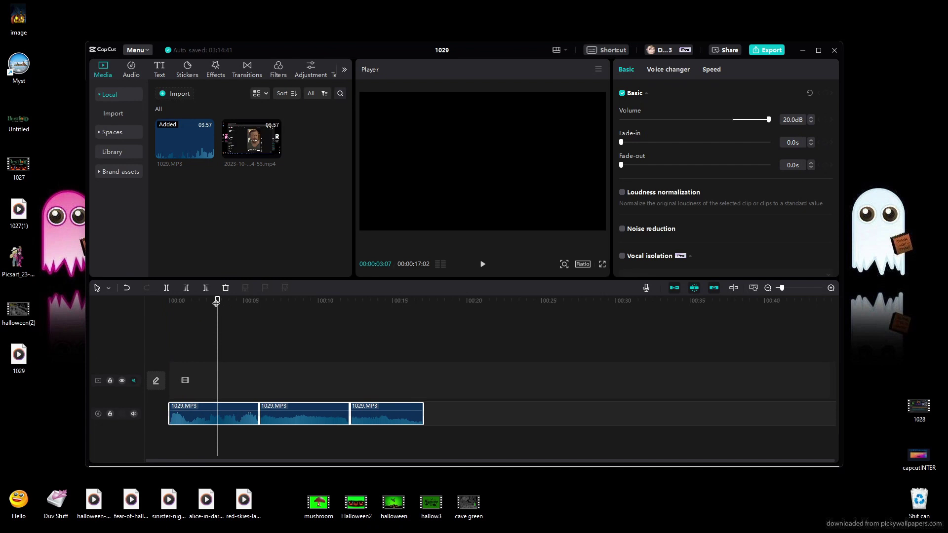
mouse_move(217, 304)
left_mouse_down()
mouse_move(258, 311)
mouse_move(216, 312)
left_mouse_up()
Delete the last two of the three audio segments so only the first remains
left_click(491, 422)
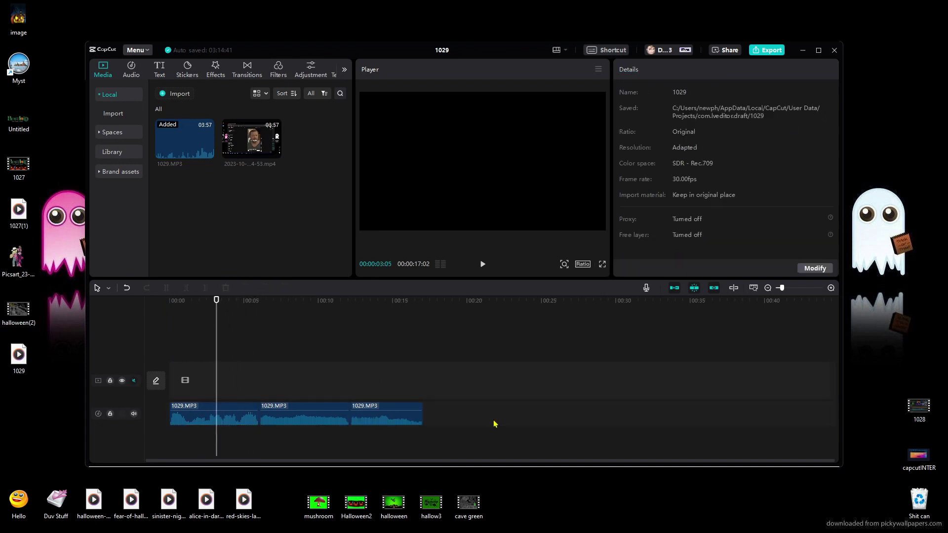
left_click_drag(486, 376, 302, 457)
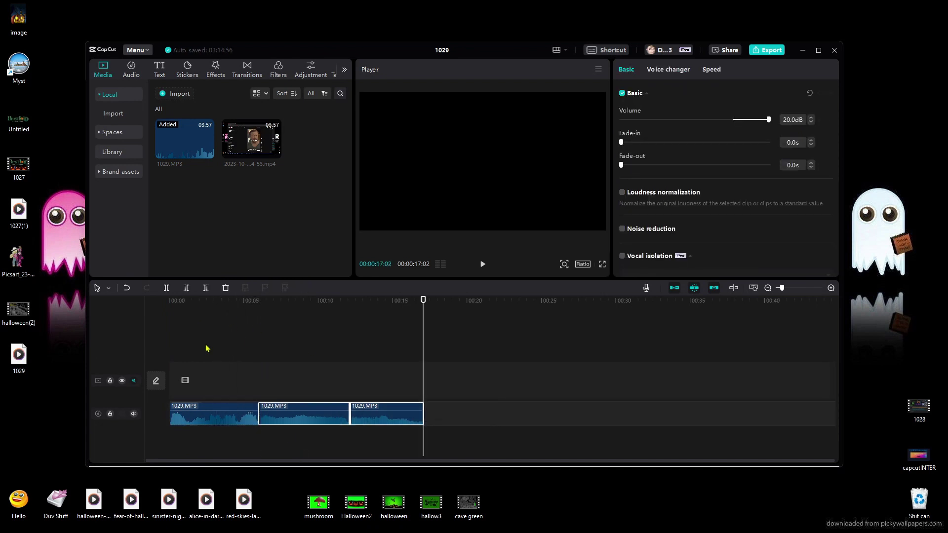
right_click(322, 418)
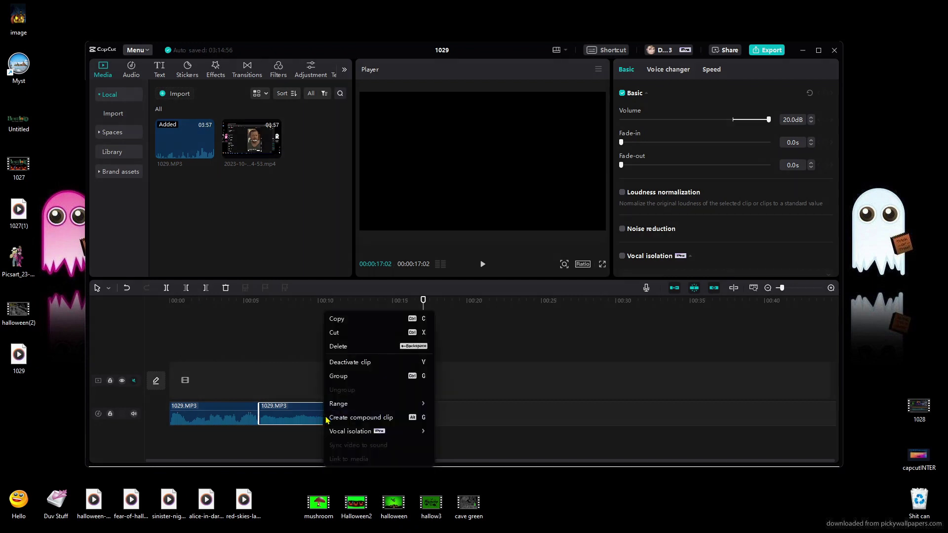
left_click(345, 345)
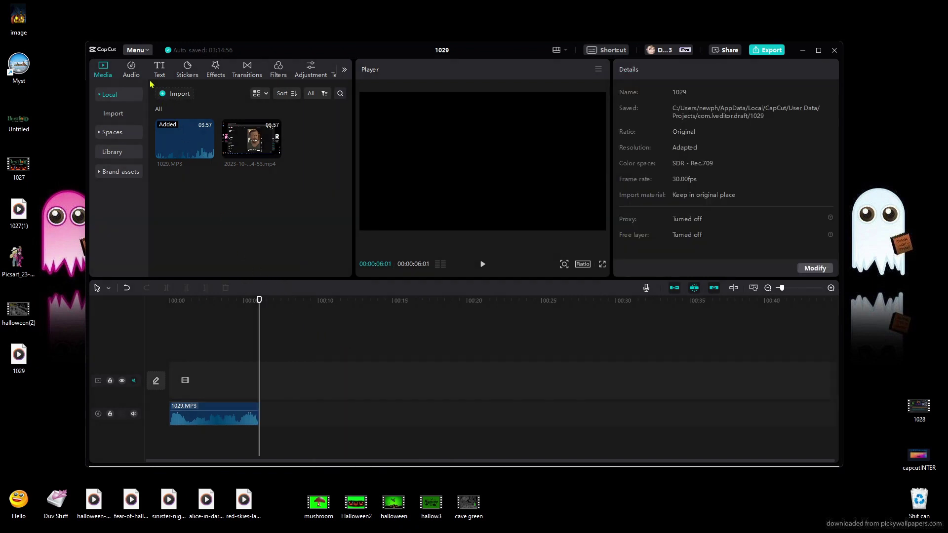
Export the remaining audio clip as an MP3 titled growl4 and close the export dialog
left_click(145, 51)
mouse_move(169, 67)
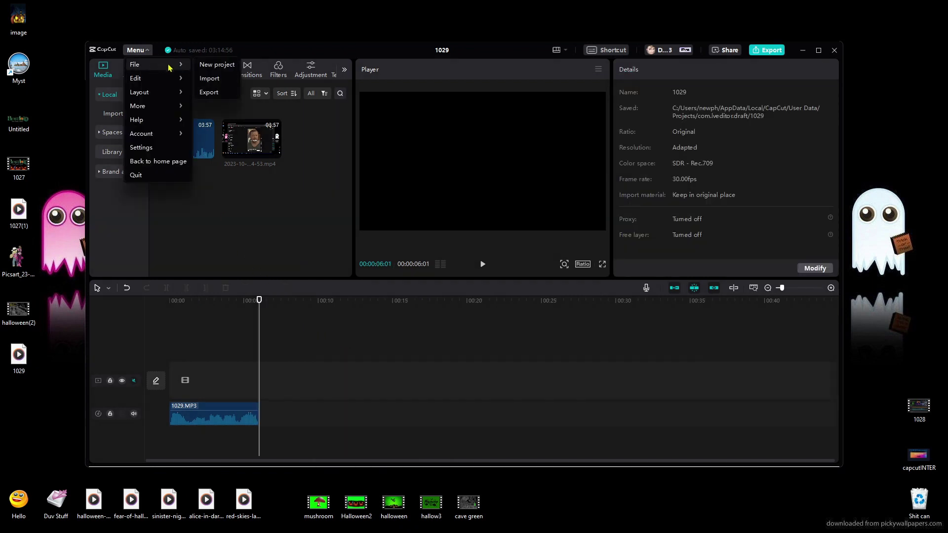
left_click(224, 93)
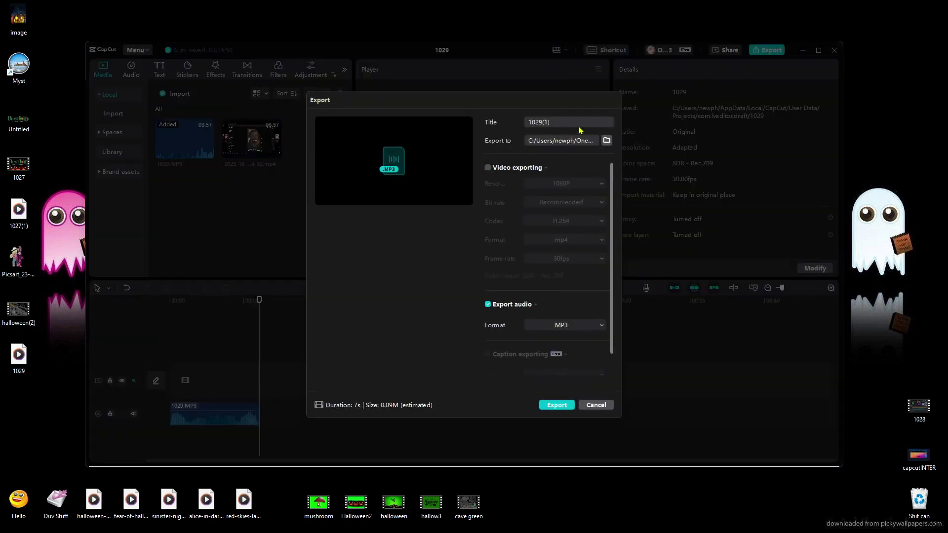
key("BackSpace")
key("BackSpace")
key("BackSpace")
key("BackSpace")
key("BackSpace")
key("BackSpace")
type("growl4")
key("Return")
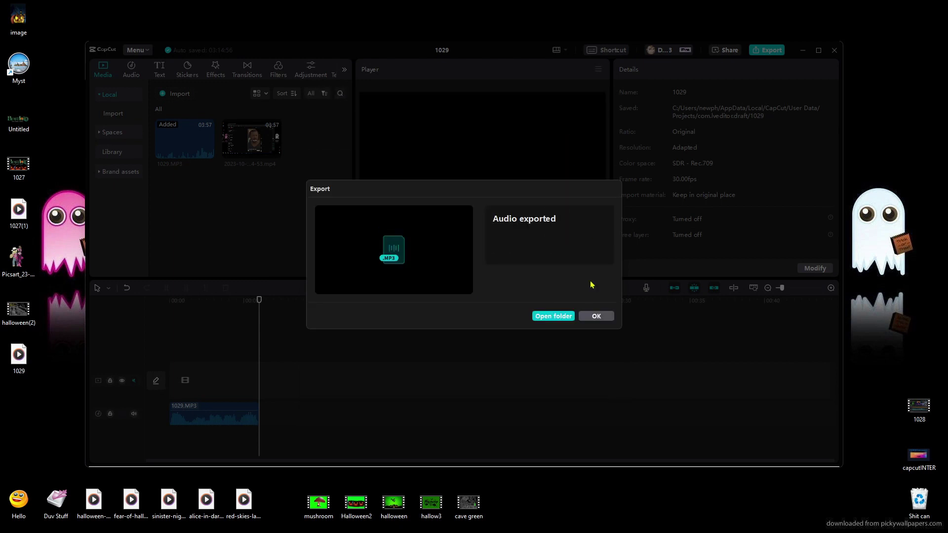
left_click(596, 317)
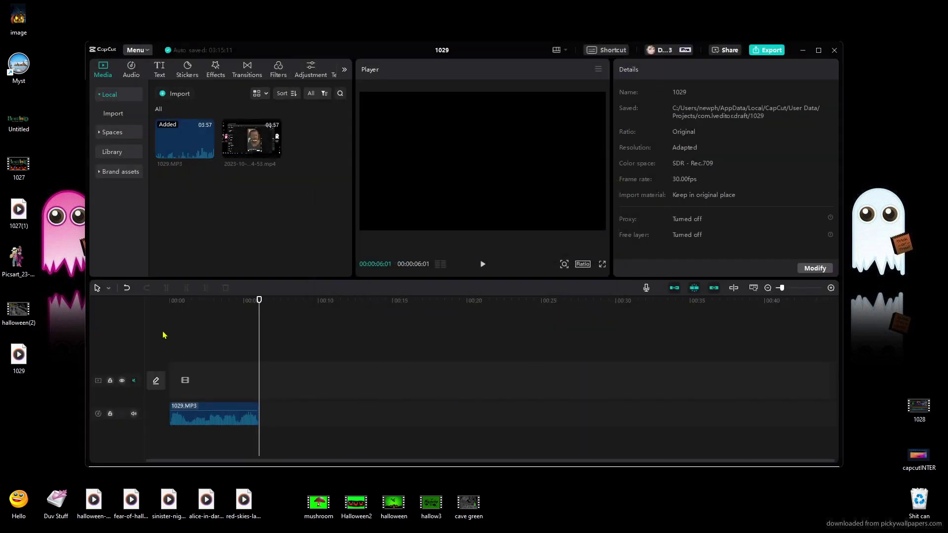
Restore the two deleted segments, then delete the exported fourth clip and shift the others to the timeline start
left_click(127, 288)
left_click(228, 419)
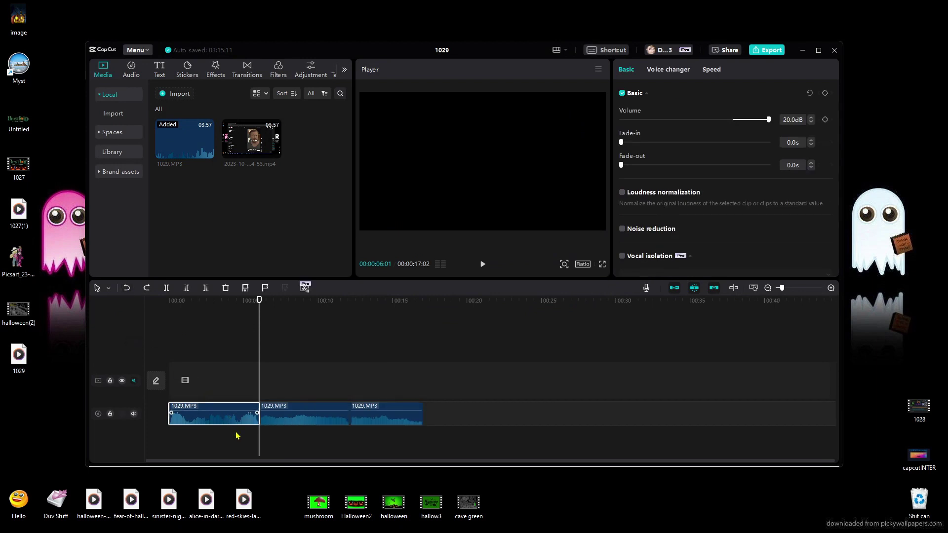
key("Delete")
left_click_drag(444, 393, 226, 410)
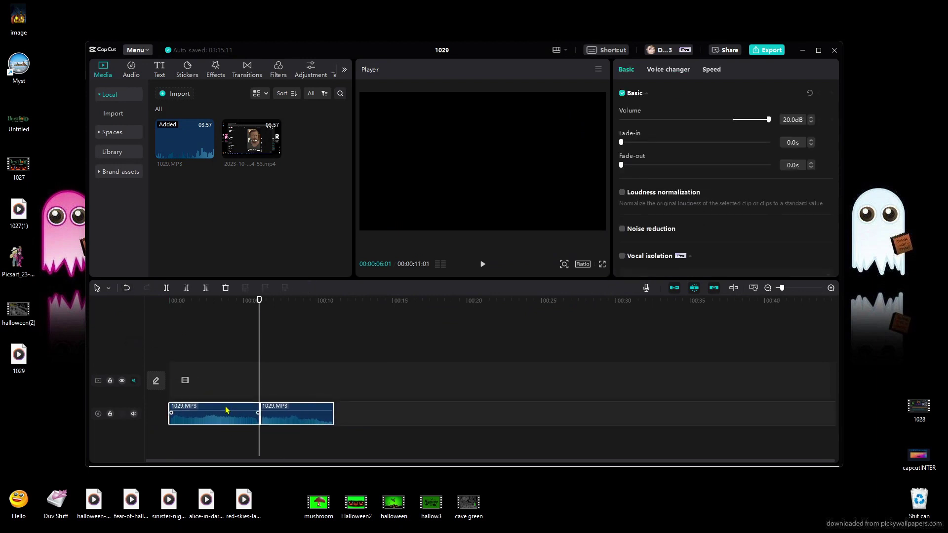
Cut the second audio segment, export the first as an MP3 titled growl5, and close the export dialog
left_click(306, 421)
right_click(307, 420)
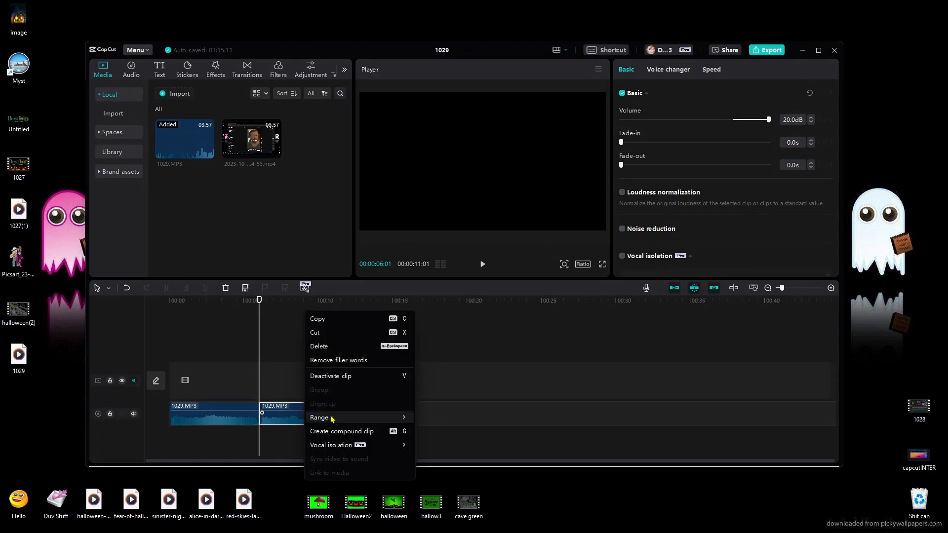
left_click(339, 332)
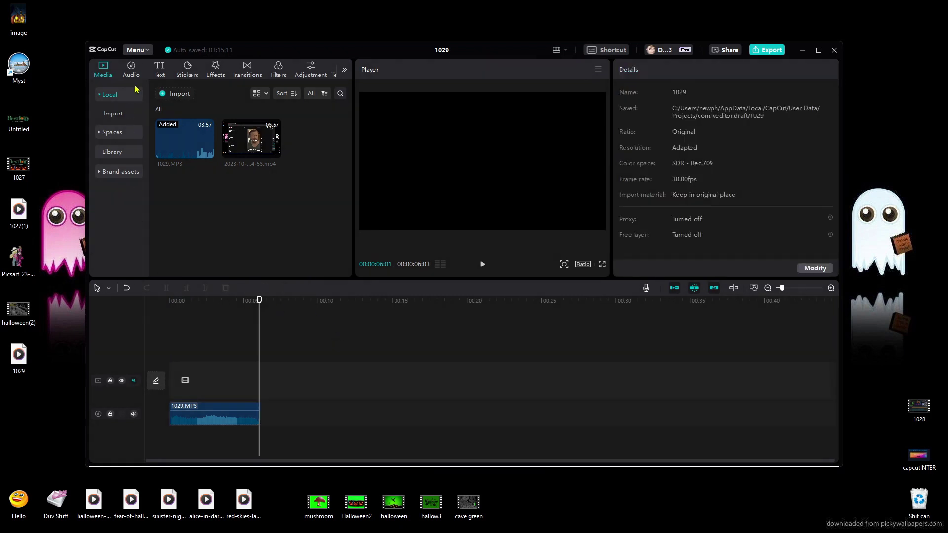
left_click(138, 51)
mouse_move(156, 67)
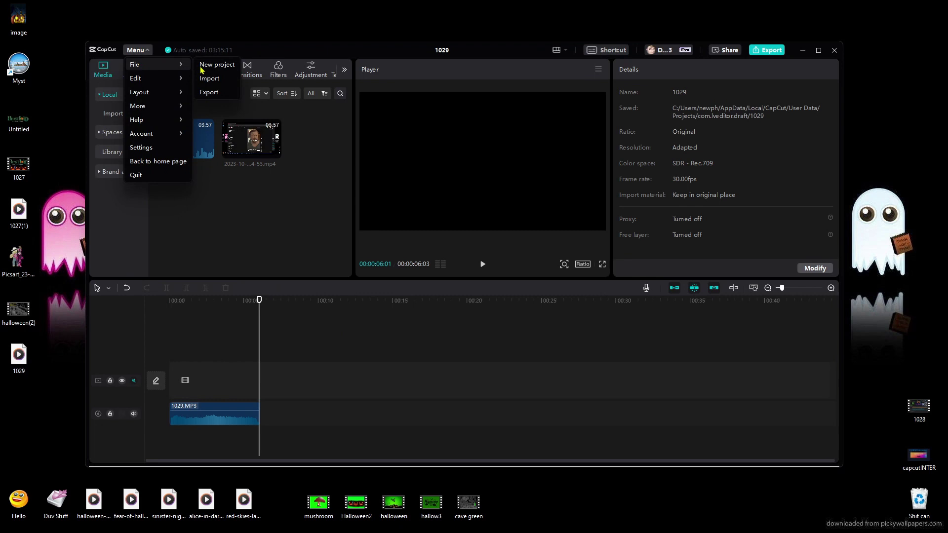
left_click(219, 92)
left_click(562, 126)
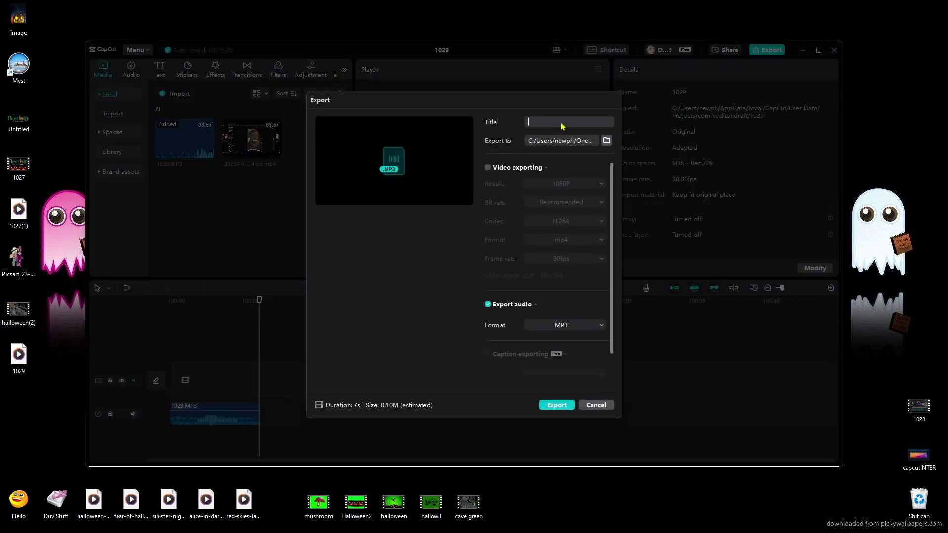
type("growl5")
key("Return")
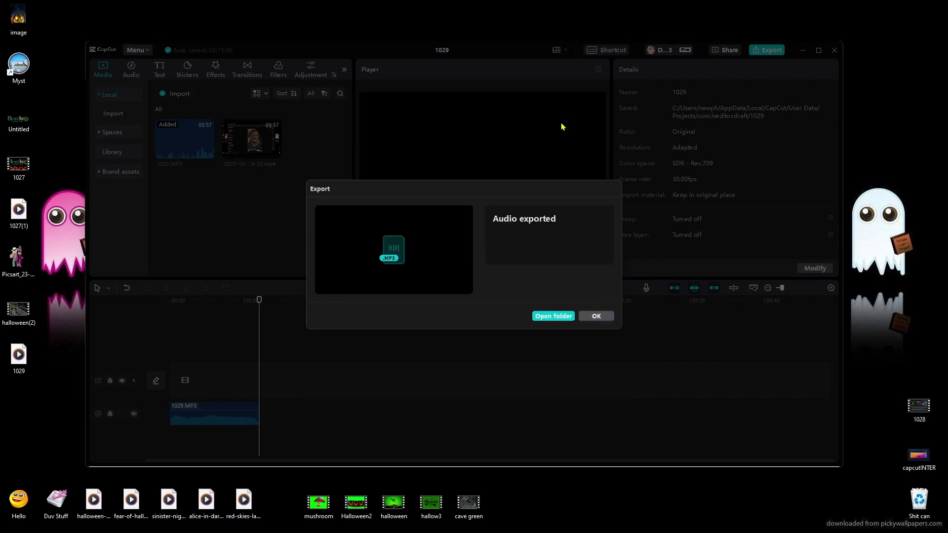
left_click(597, 317)
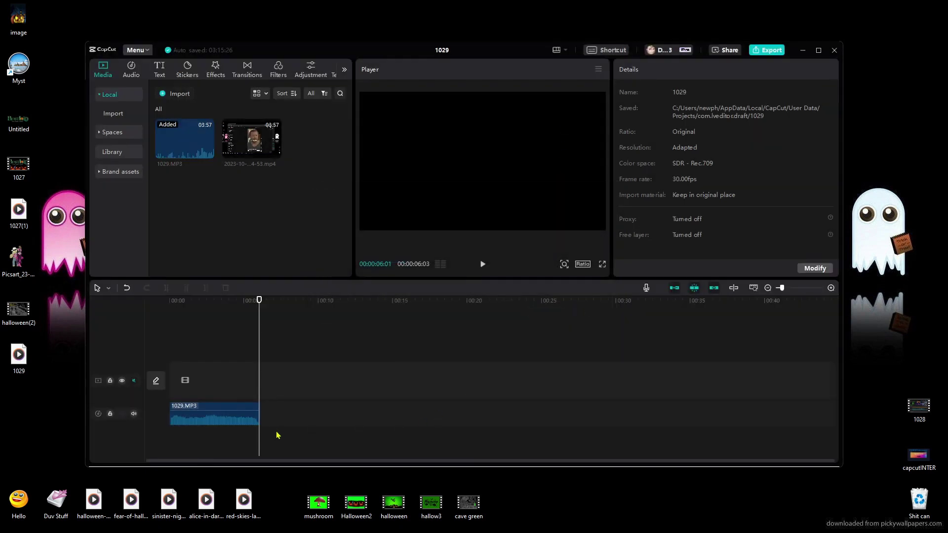
Bring back the cut segment, delete the exported fifth clip, and move the last segment to the timeline start
left_click(126, 288)
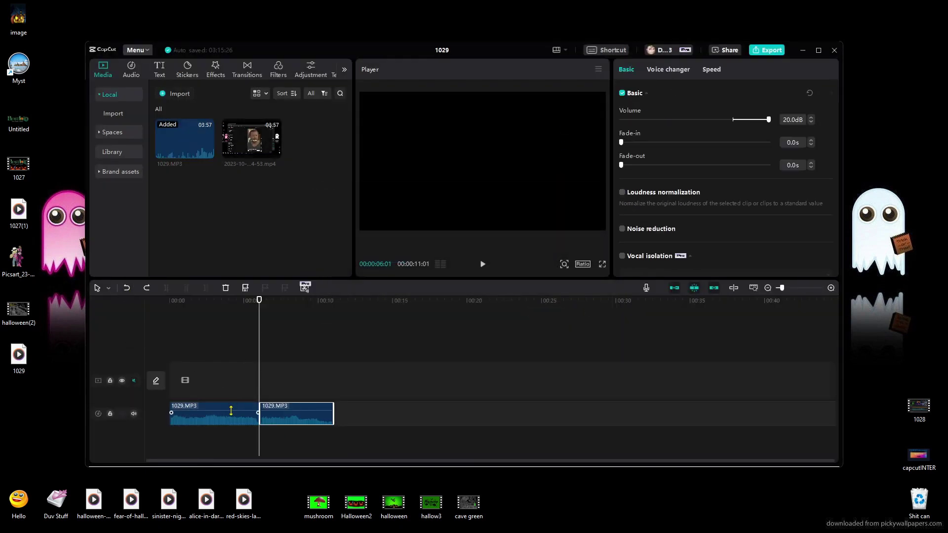
left_click(236, 424)
key("Delete")
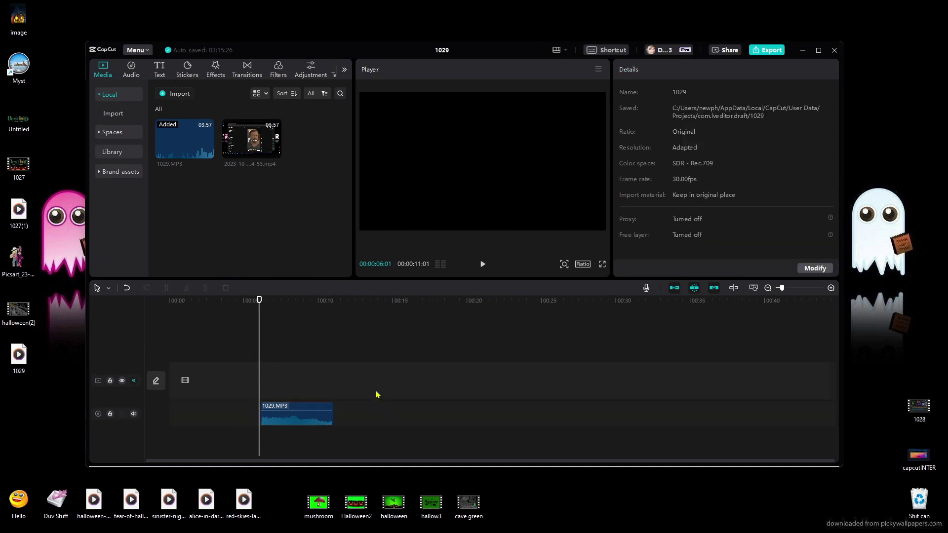
left_click(306, 418)
left_click_drag(313, 420, 210, 425)
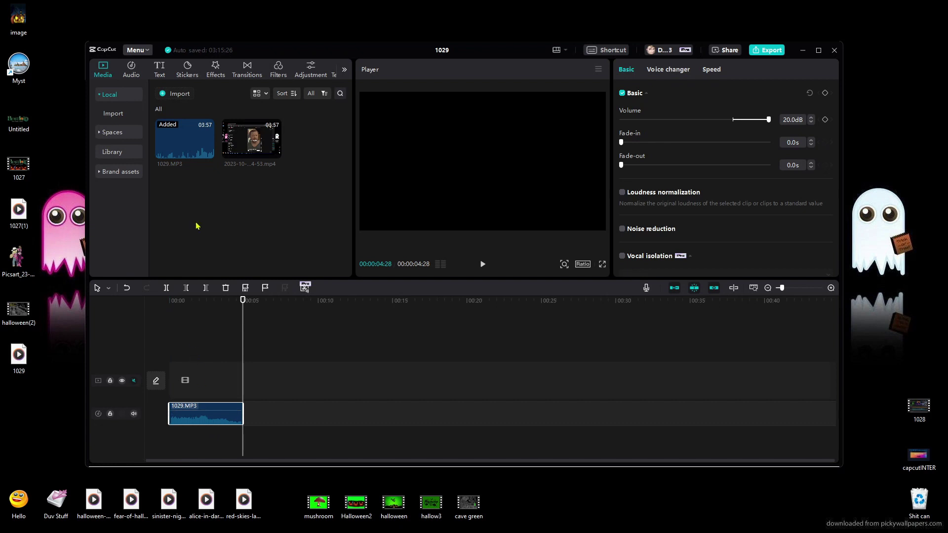
Export the last audio clip as an MP3 titled growl6 and close the export dialog
left_click(148, 52)
mouse_move(158, 68)
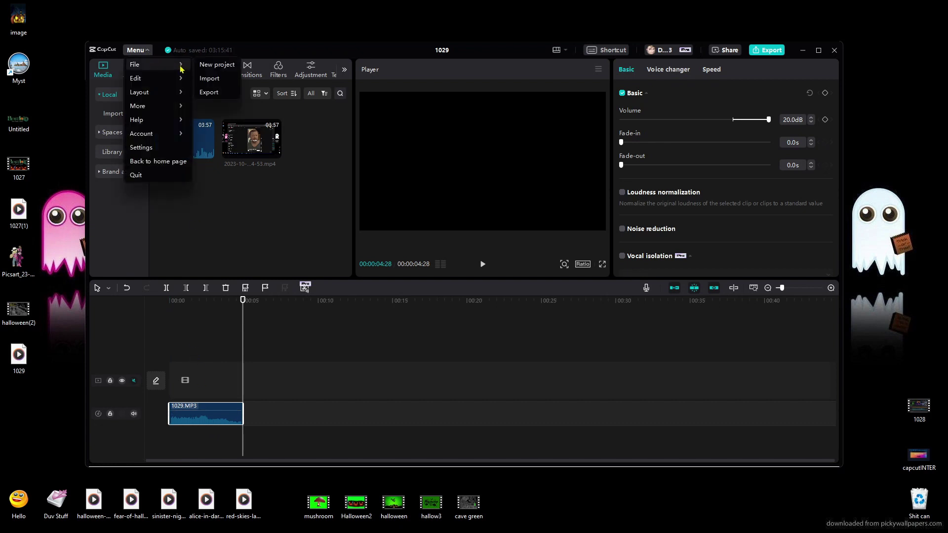
left_click(223, 96)
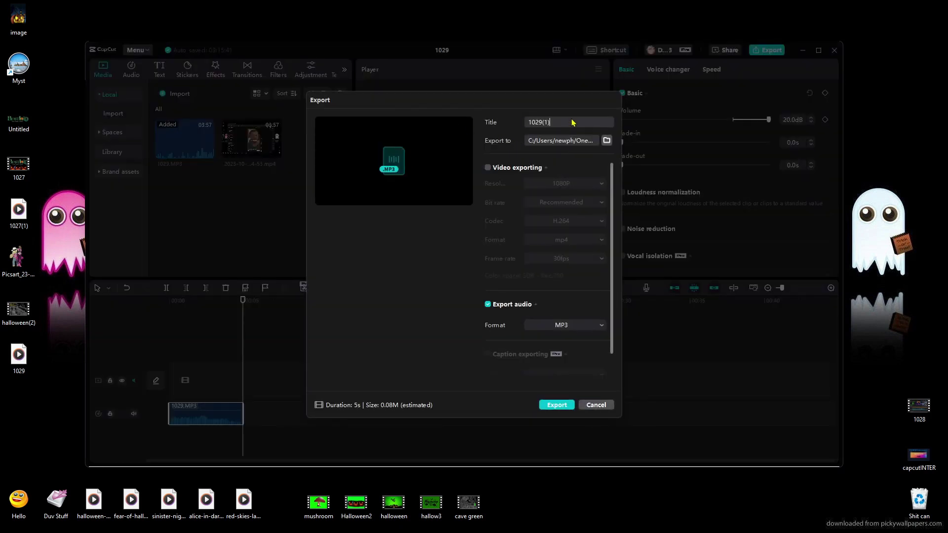
key("BackSpace")
key("BackSpace")
key("BackSpace")
key("BackSpace")
key("BackSpace")
key("BackSpace")
key("Return")
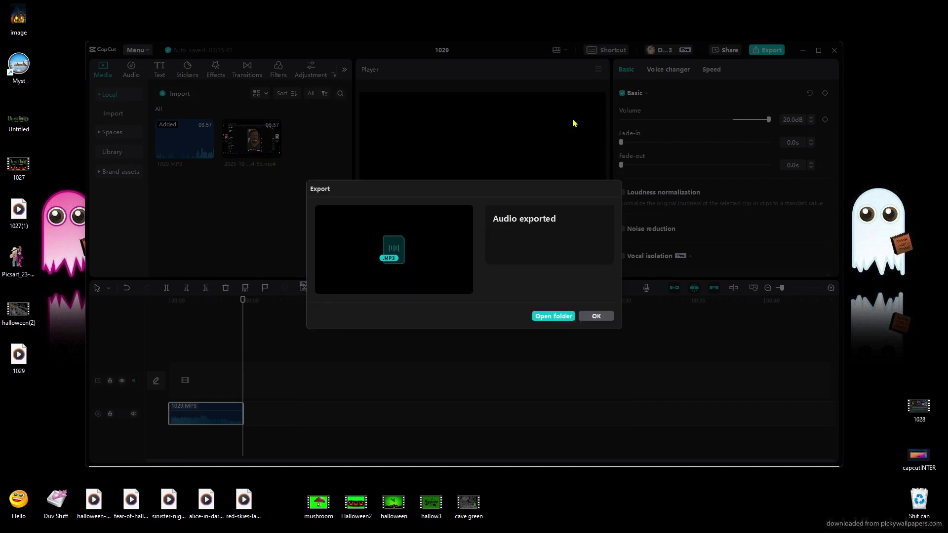
left_click(596, 317)
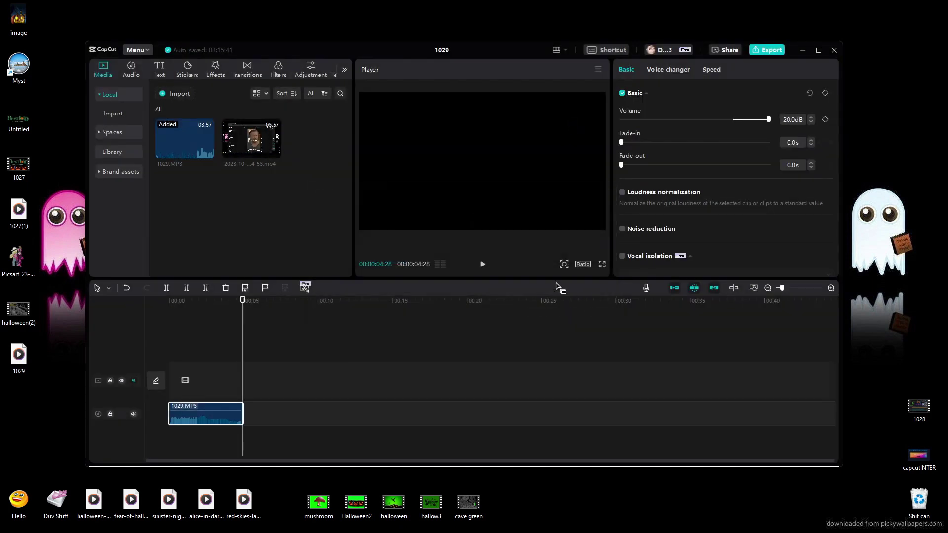
left_click(148, 51)
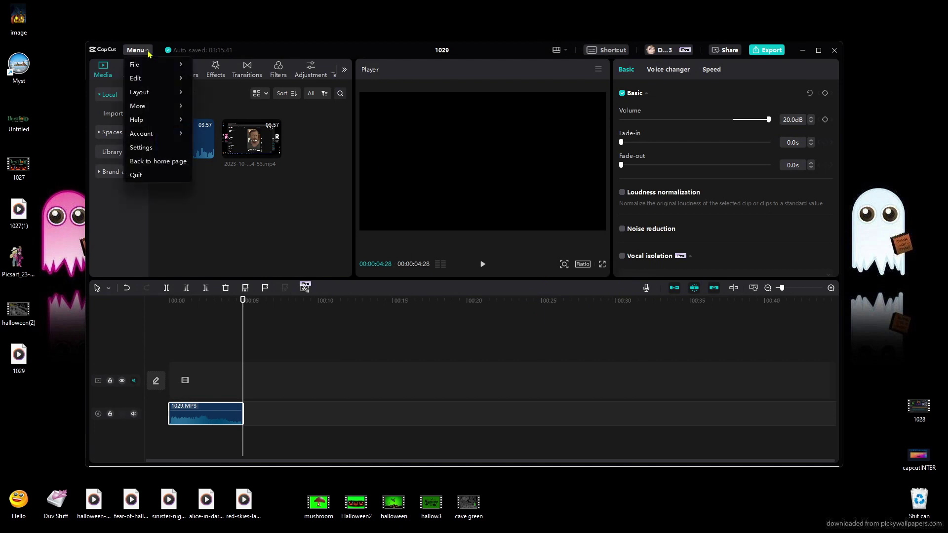
mouse_move(156, 66)
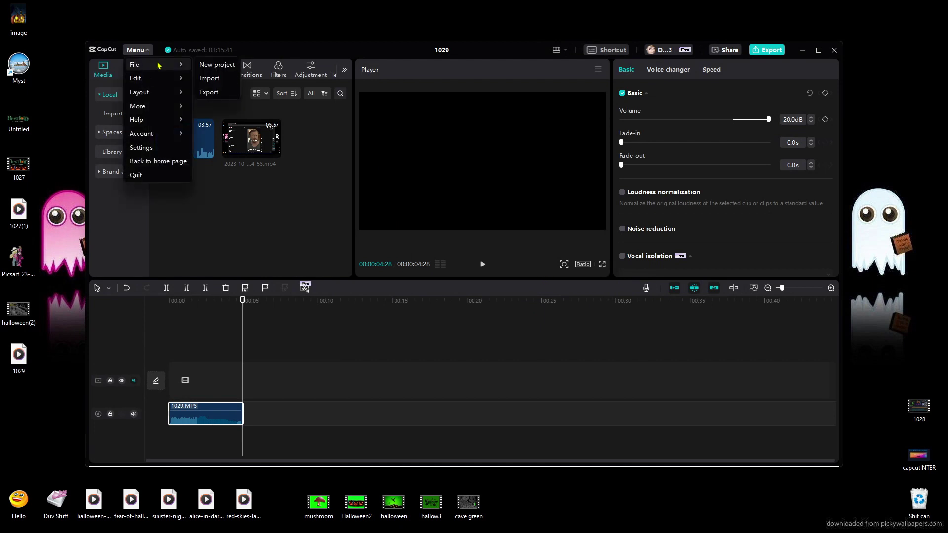
left_click(209, 92)
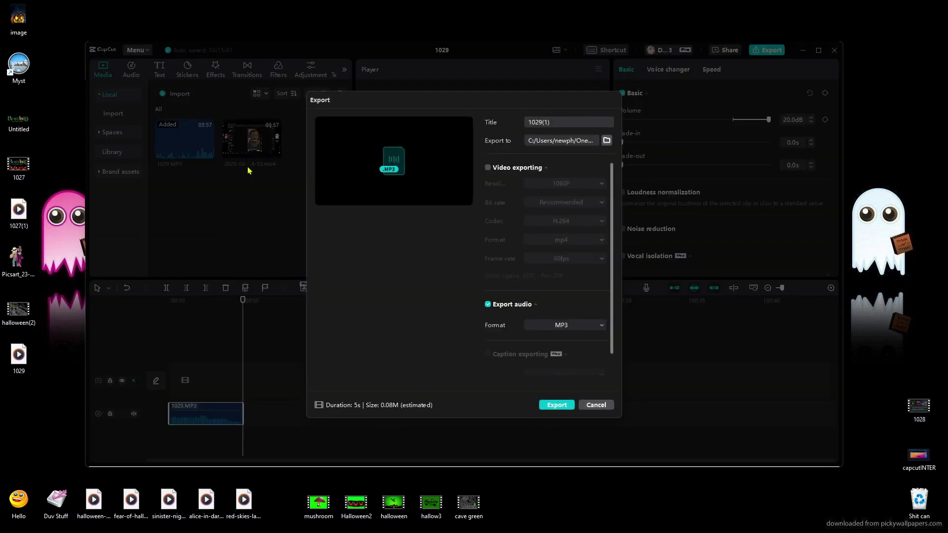
left_click(603, 406)
Return to the home page and delete the 1029 project
left_click(150, 50)
mouse_move(153, 65)
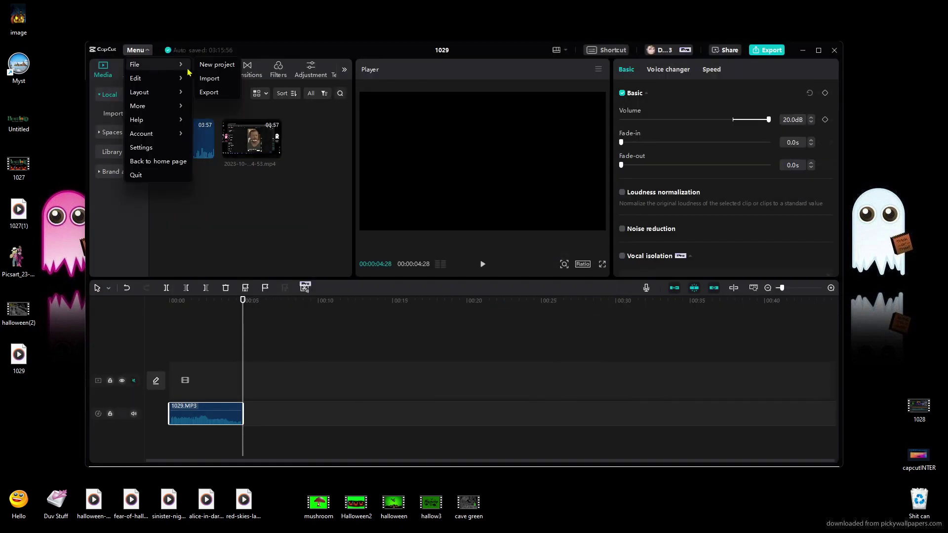
left_click(171, 161)
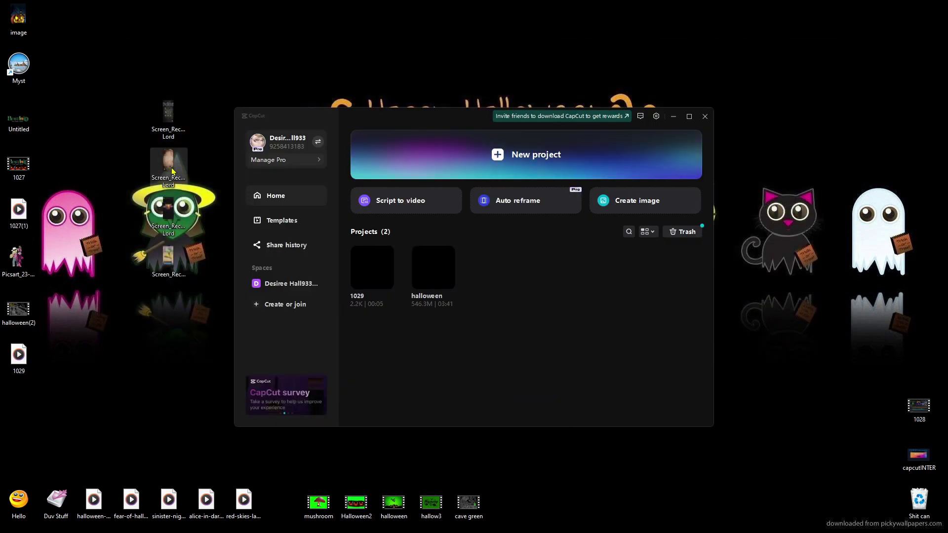
left_click(388, 285)
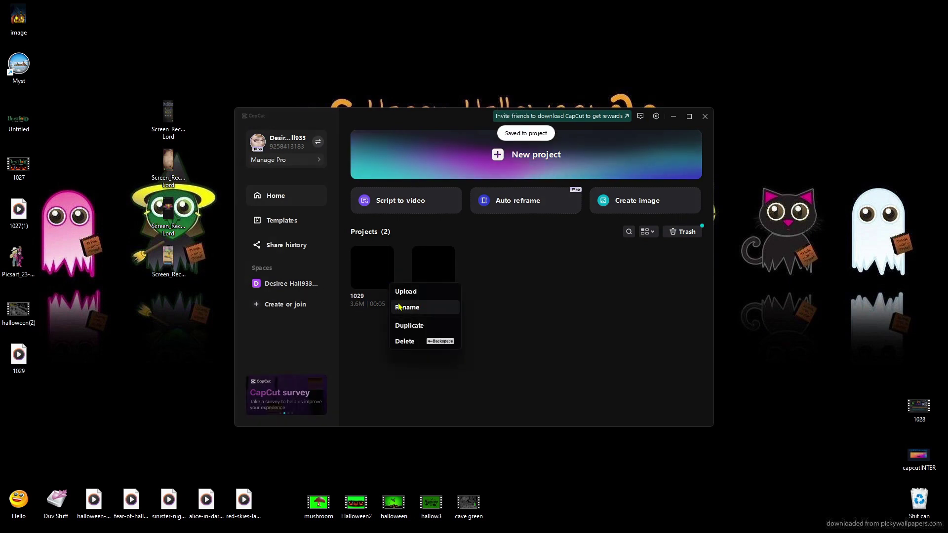
left_click(406, 342)
Open the halloween project and shift its window aside to uncover the desktop icons
left_click(453, 310)
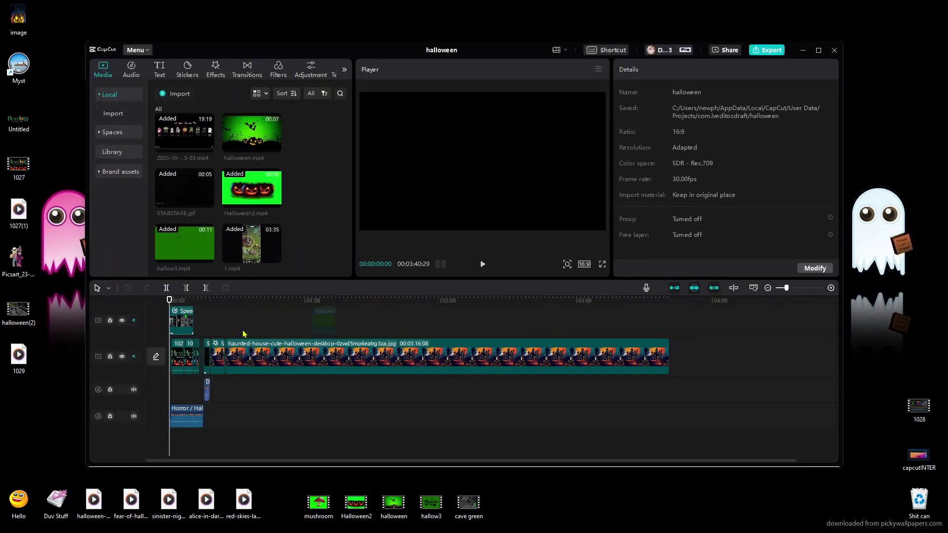
left_click(831, 288)
left_click(831, 288)
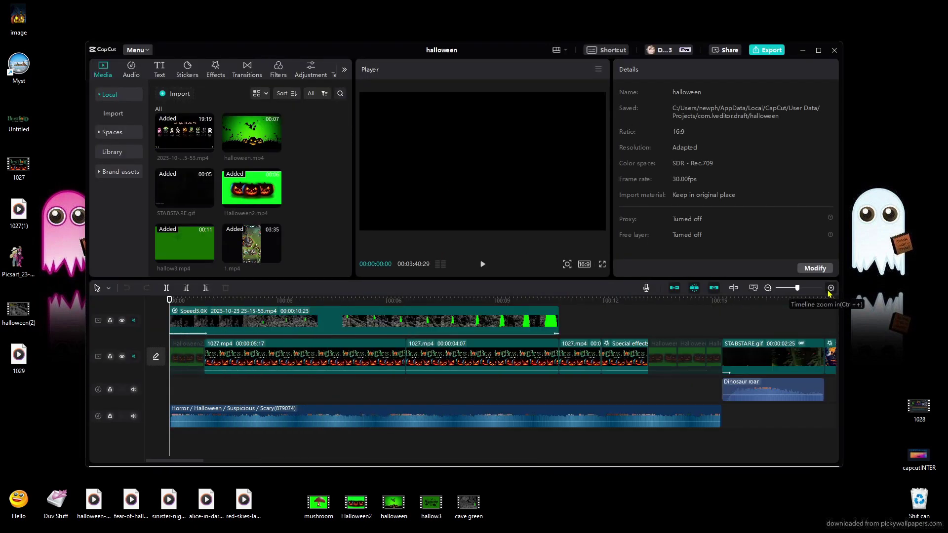
left_click(831, 289)
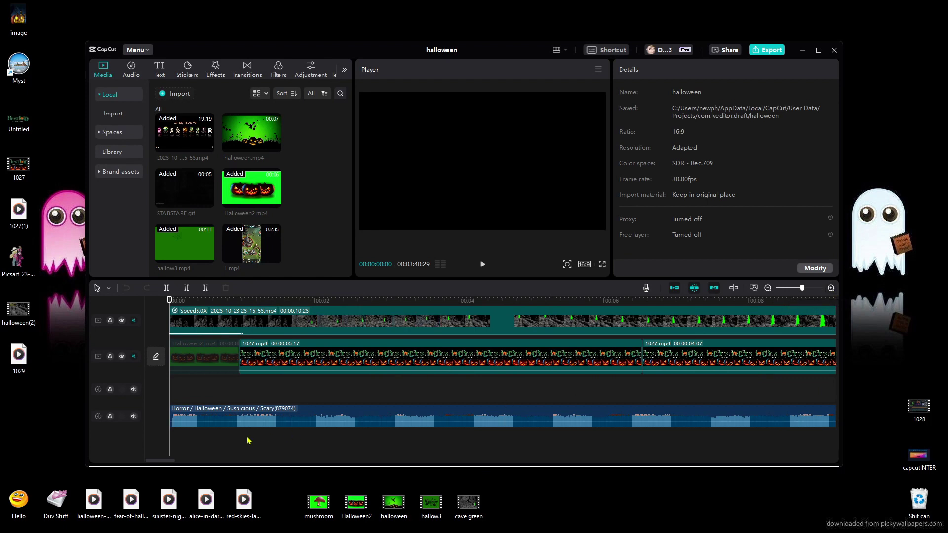
left_click_drag(406, 51, 444, 58)
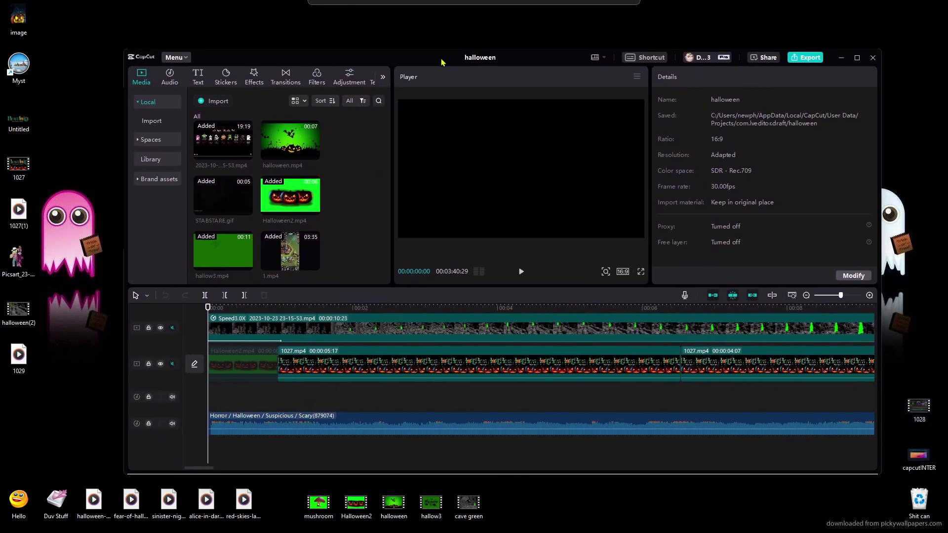
right_click(84, 395)
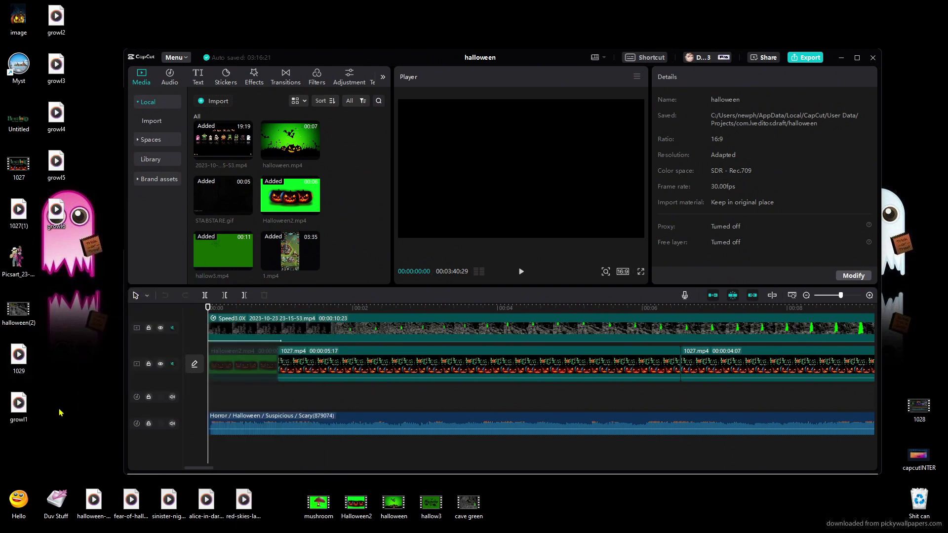
Play the first two seconds of the halloween project and look over its timeline tracks
left_click(521, 273)
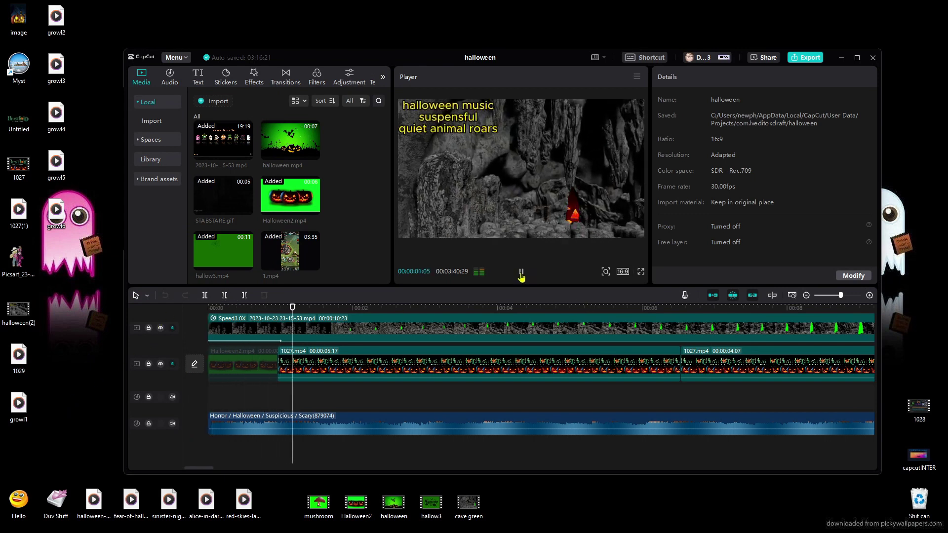
left_click(521, 273)
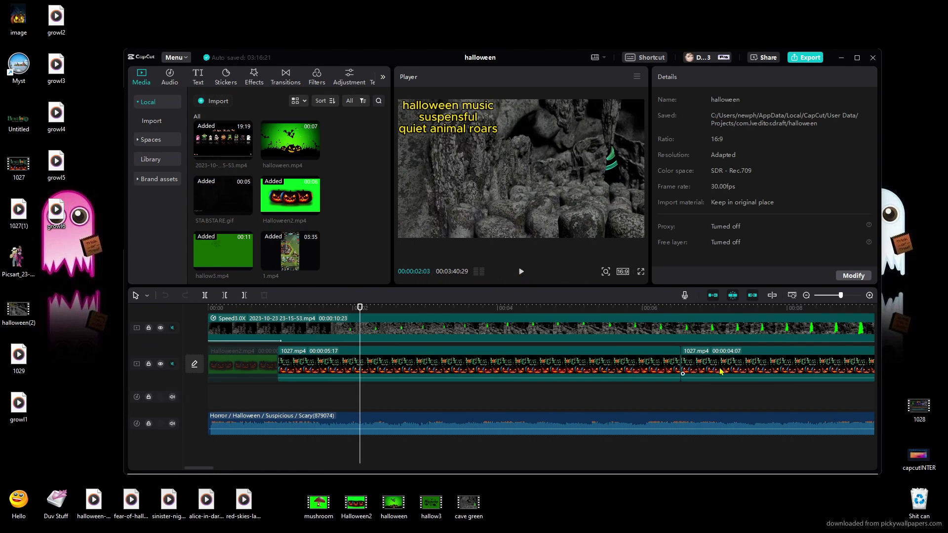
scroll(720, 371, "up", 1)
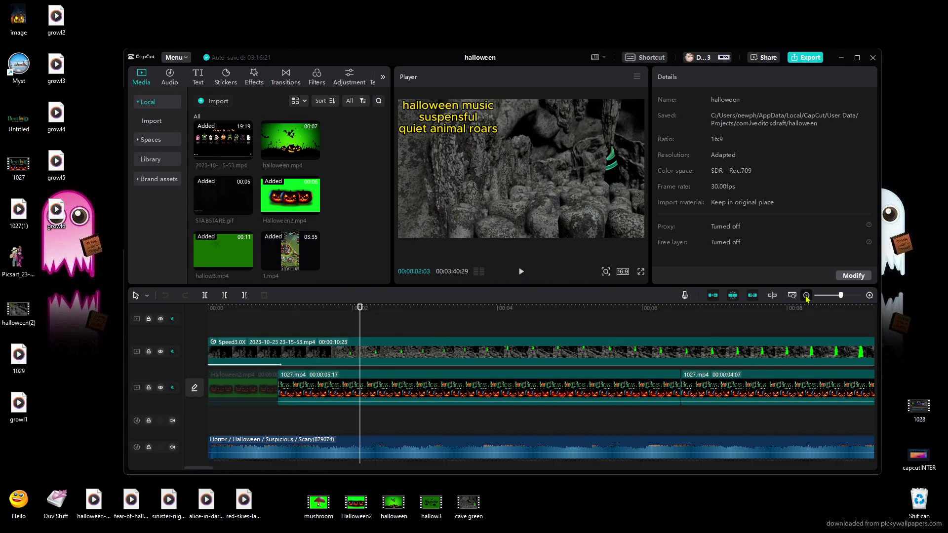
left_click(806, 295)
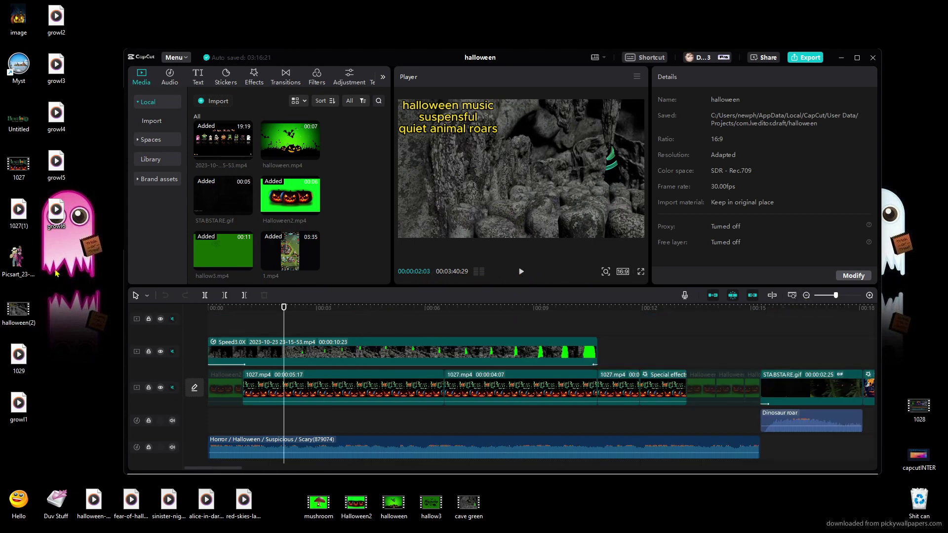
Listen to the growl1 and growl2 audio files from the desktop in Media Player and close the player after each
double_click(12, 406)
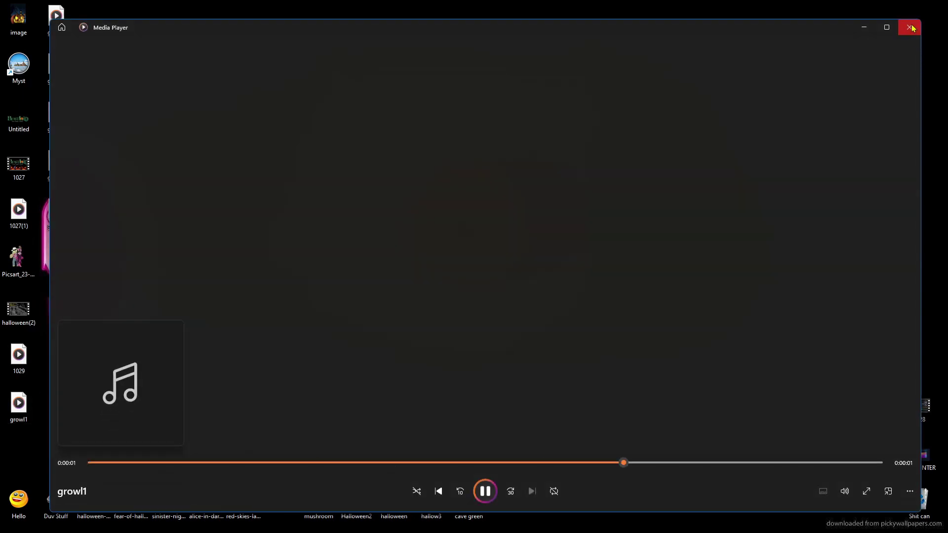
left_click(909, 28)
double_click(56, 17)
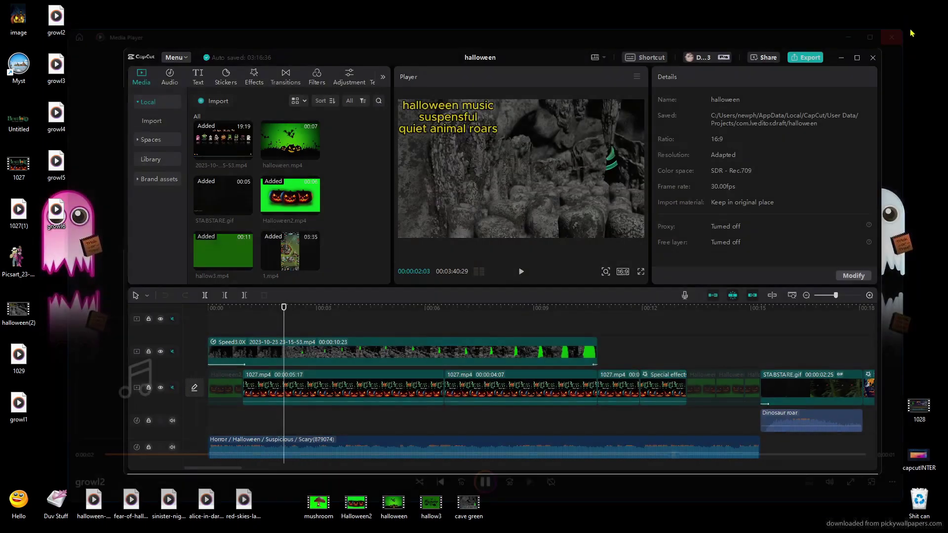
left_click(913, 30)
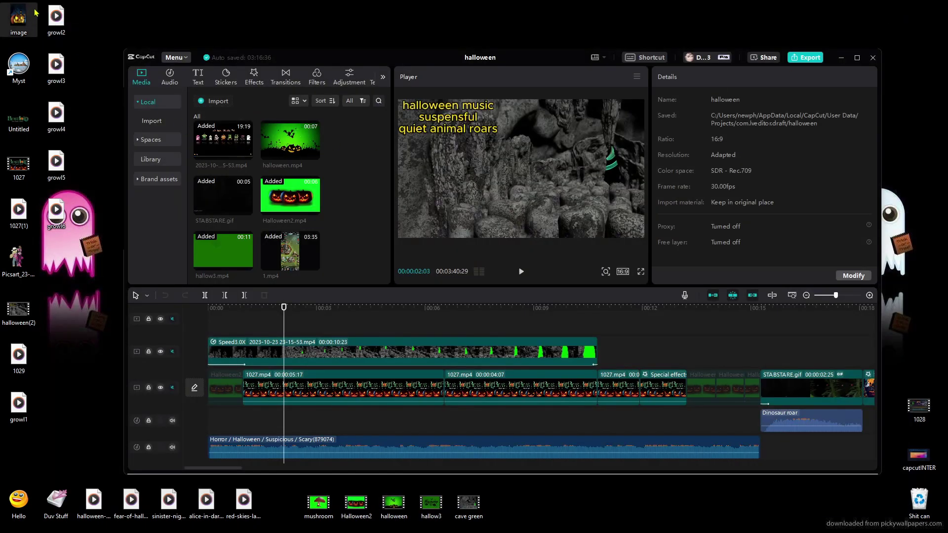
Import growl2 and growl4 from the desktop into the halloween project's media library, listening to growl4 before adding it
left_click_drag(56, 17, 348, 179)
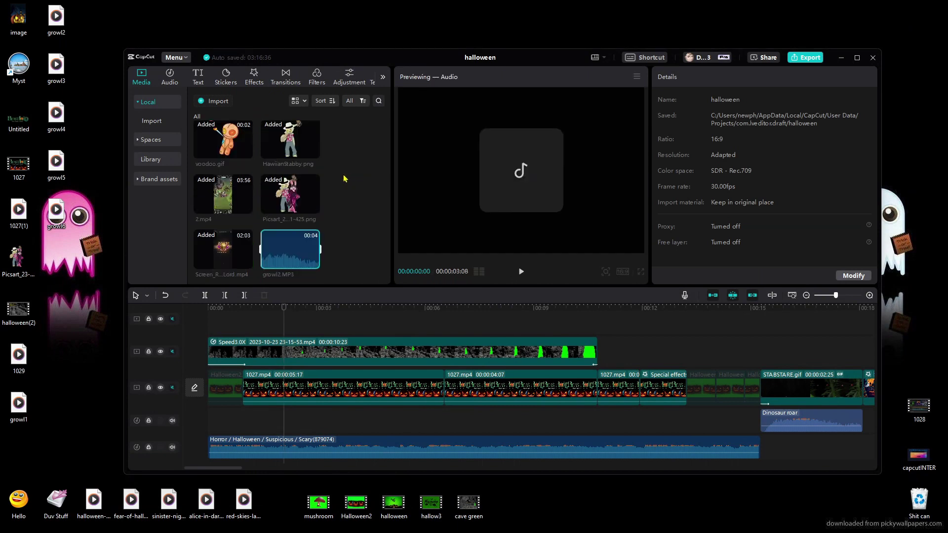
double_click(61, 124)
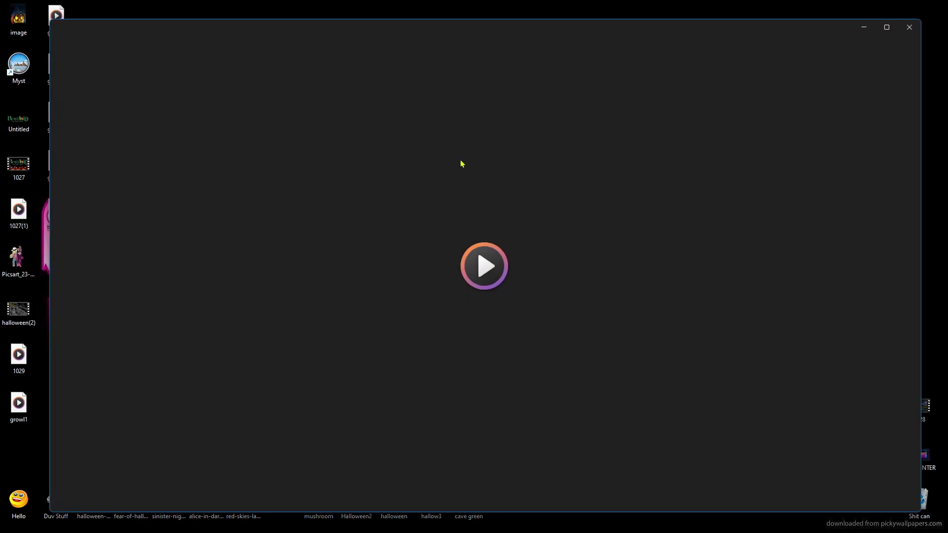
left_click(901, 32)
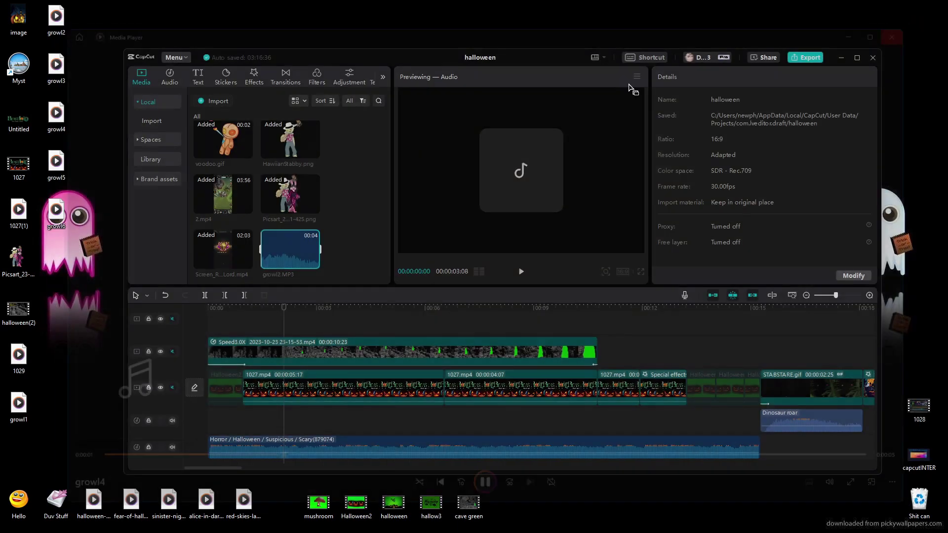
left_click_drag(56, 113, 320, 186)
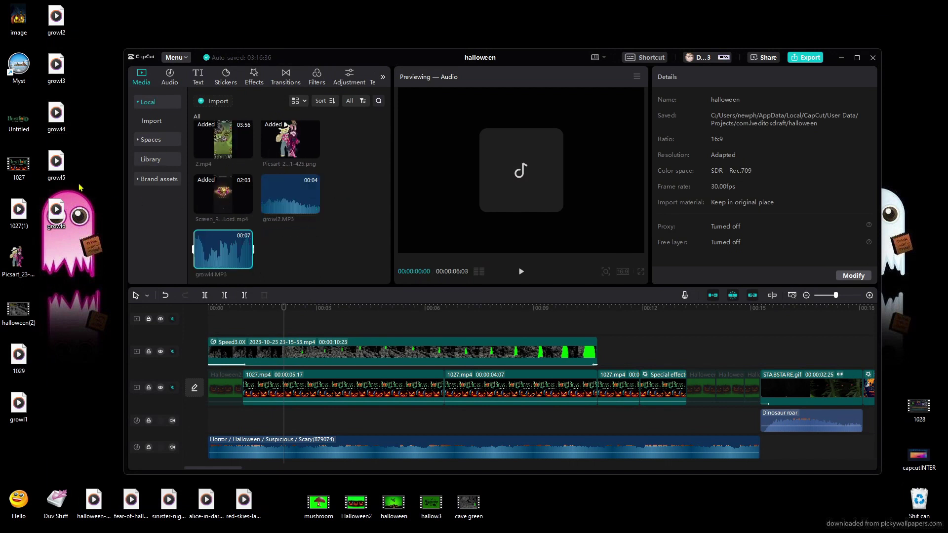
Import the remaining desktop sounds growl5, growl6, growl3 and growl1 into the halloween project's media library
left_click_drag(57, 161, 346, 225)
left_click_drag(56, 219, 279, 222)
left_click_drag(63, 31, 311, 210)
left_click_drag(57, 64, 249, 187)
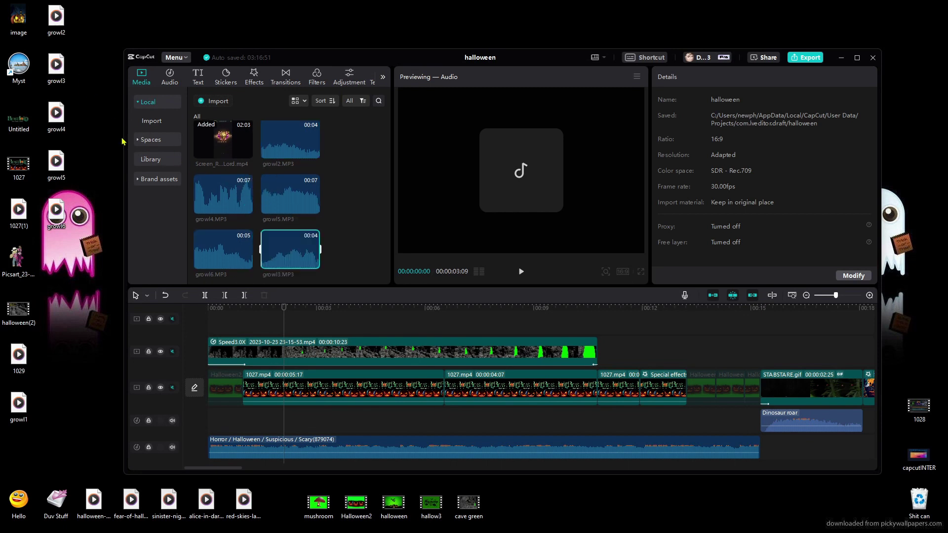
left_click_drag(25, 414, 316, 209)
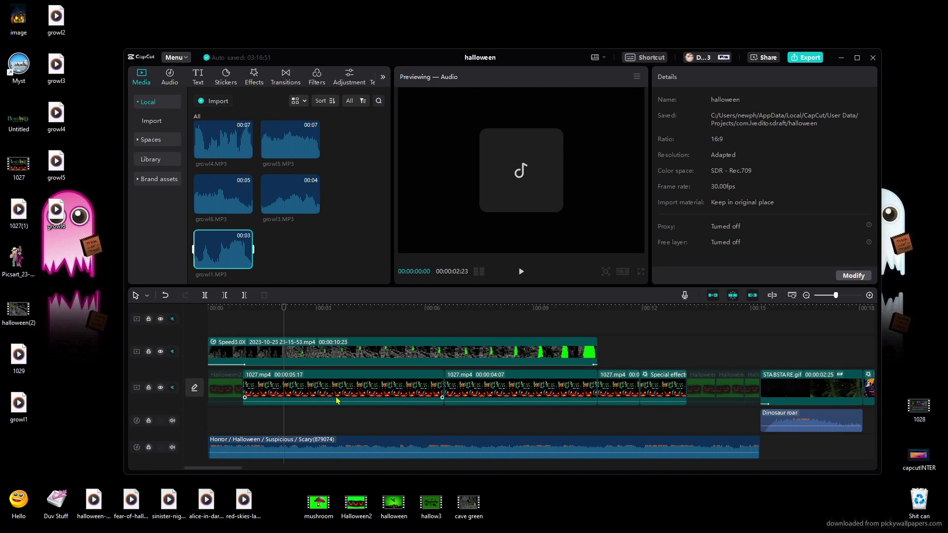
Move the playhead back to 00:00:01:04 on the halloween timeline
scroll(335, 400, "down", 1)
scroll(335, 400, "up", 1)
left_click_drag(286, 310, 249, 317)
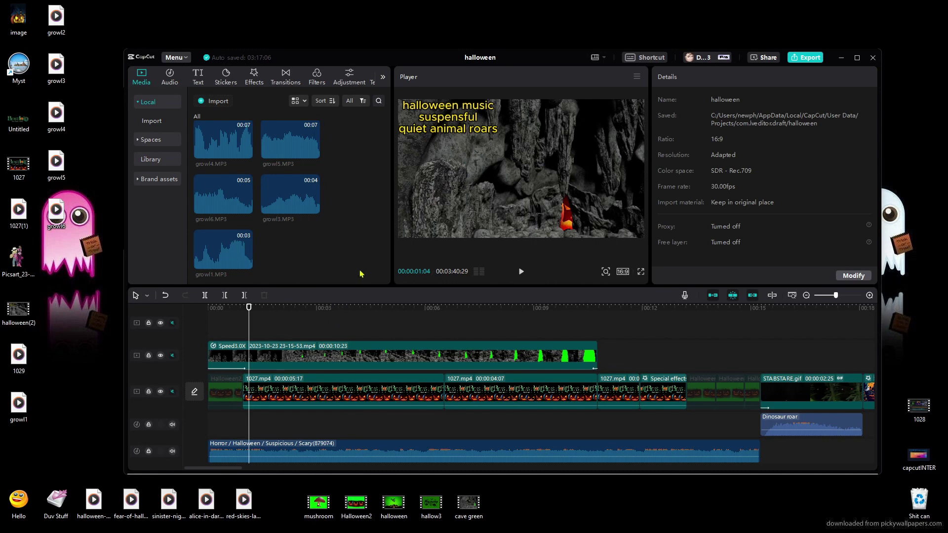
mouse_move(520, 527)
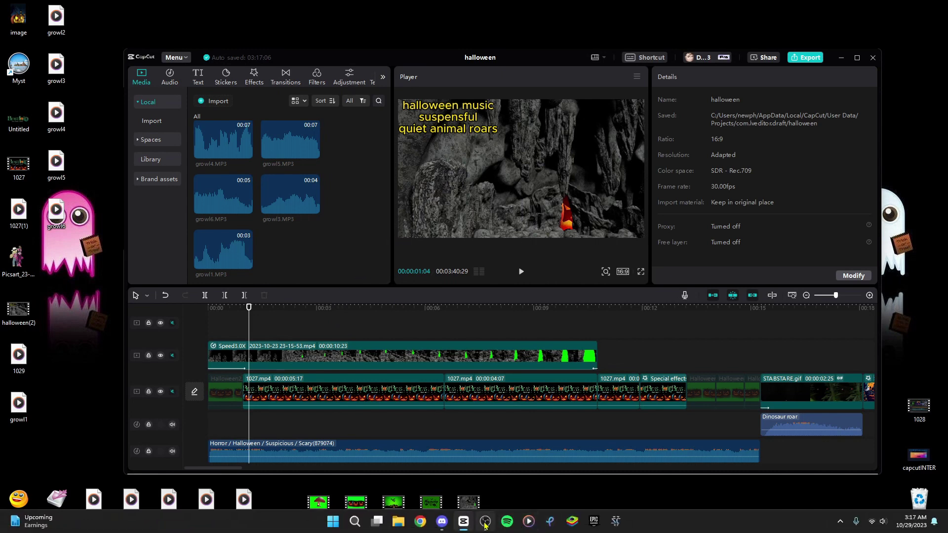